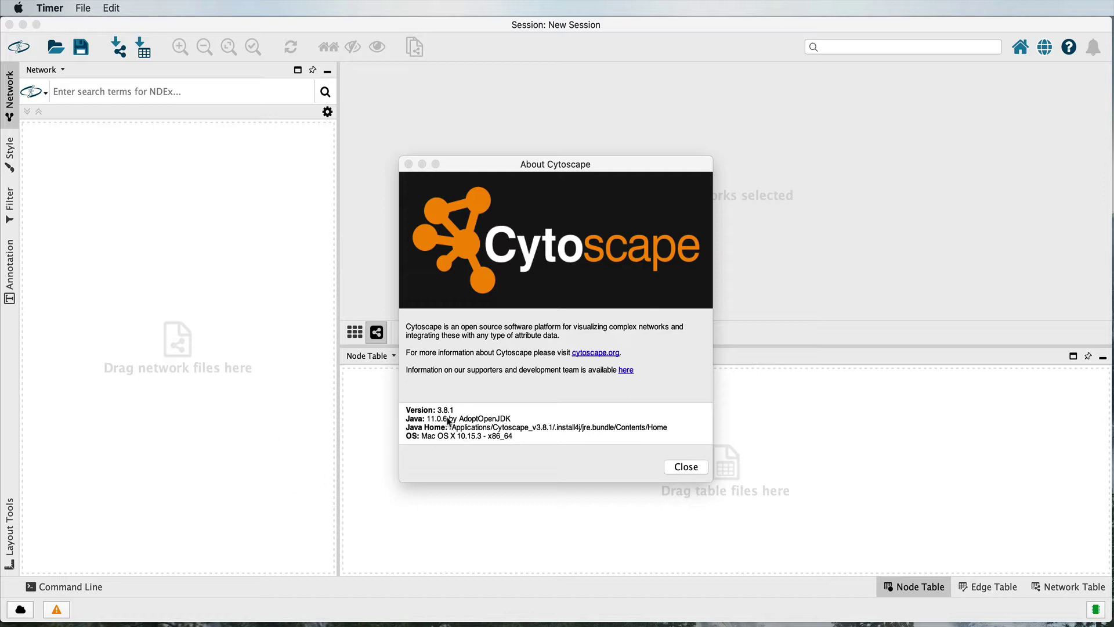
# Close the About Cytoscape window to reach the empty new session
pyautogui.click(685, 469)
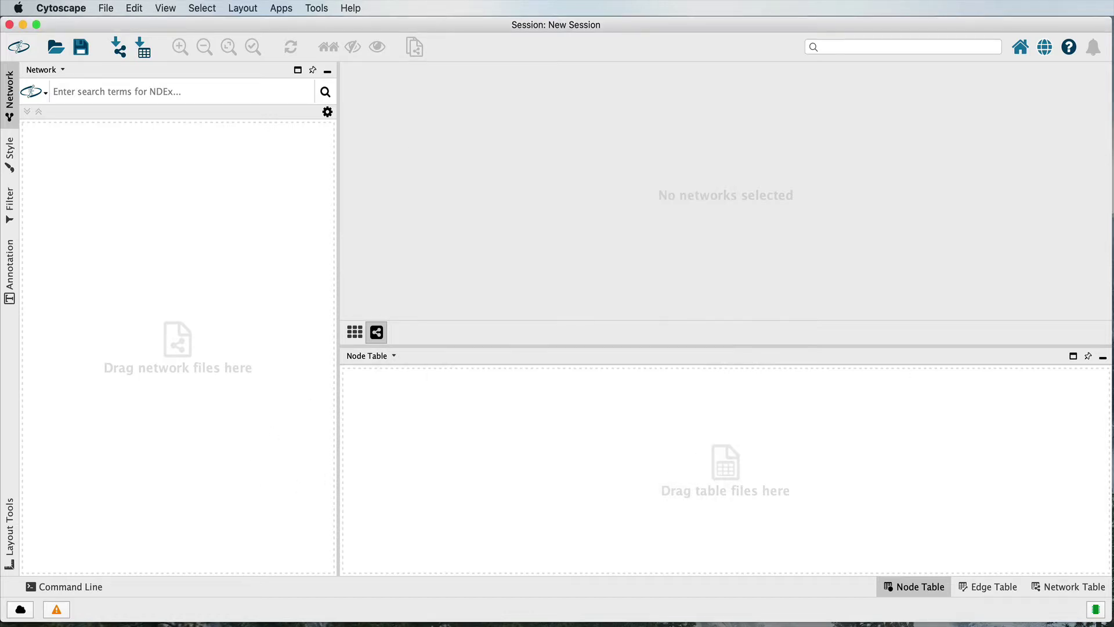
pyautogui.press('super+Tab')
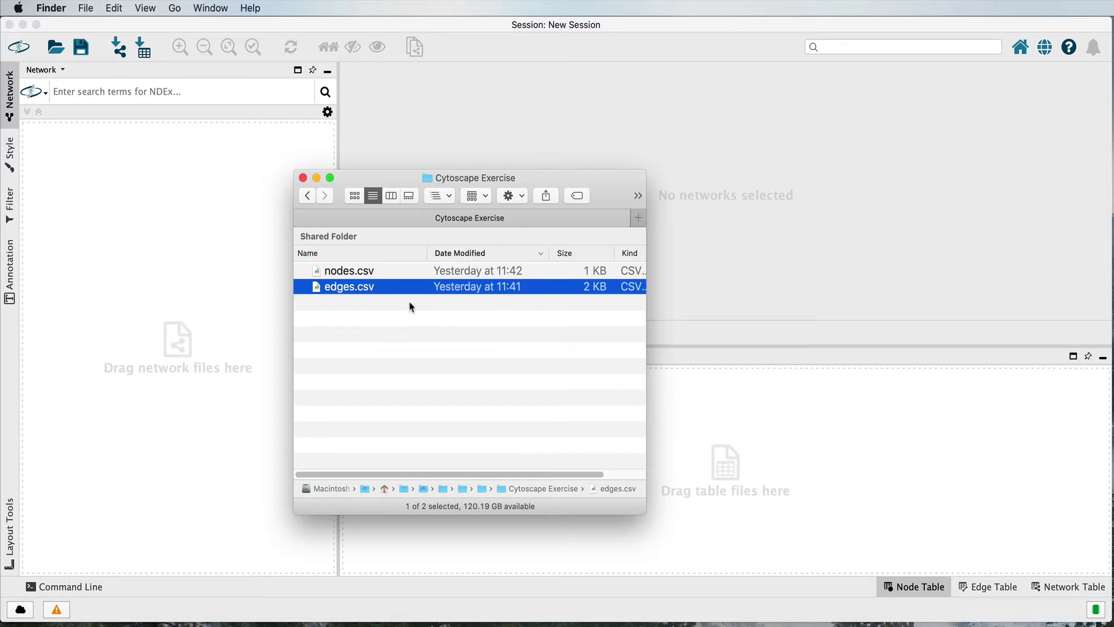
pyautogui.press('space')
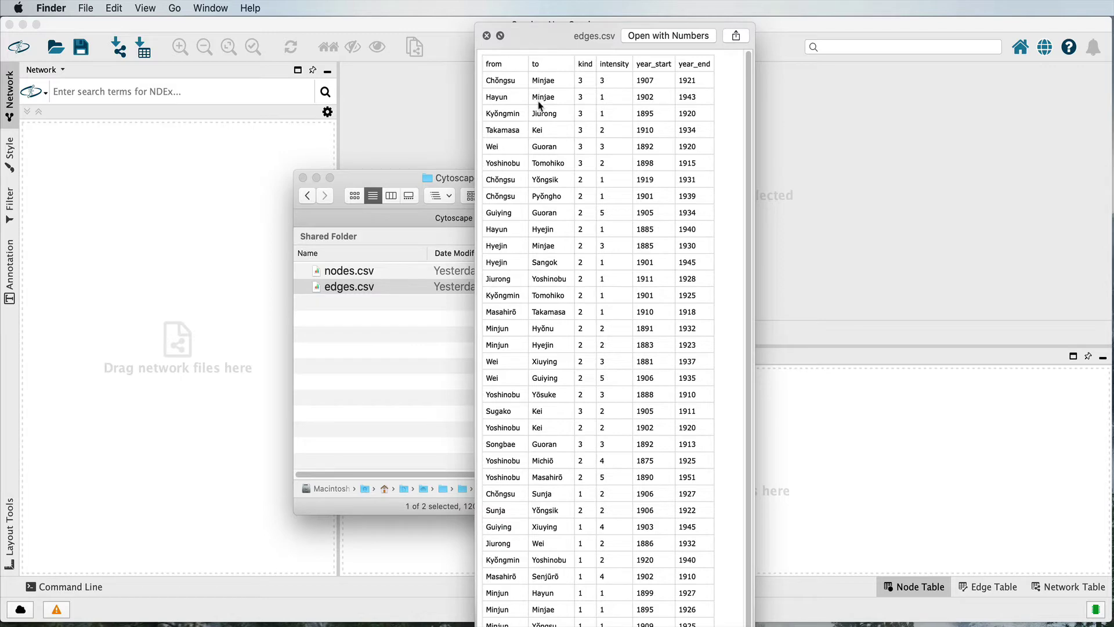
pyautogui.press('space')
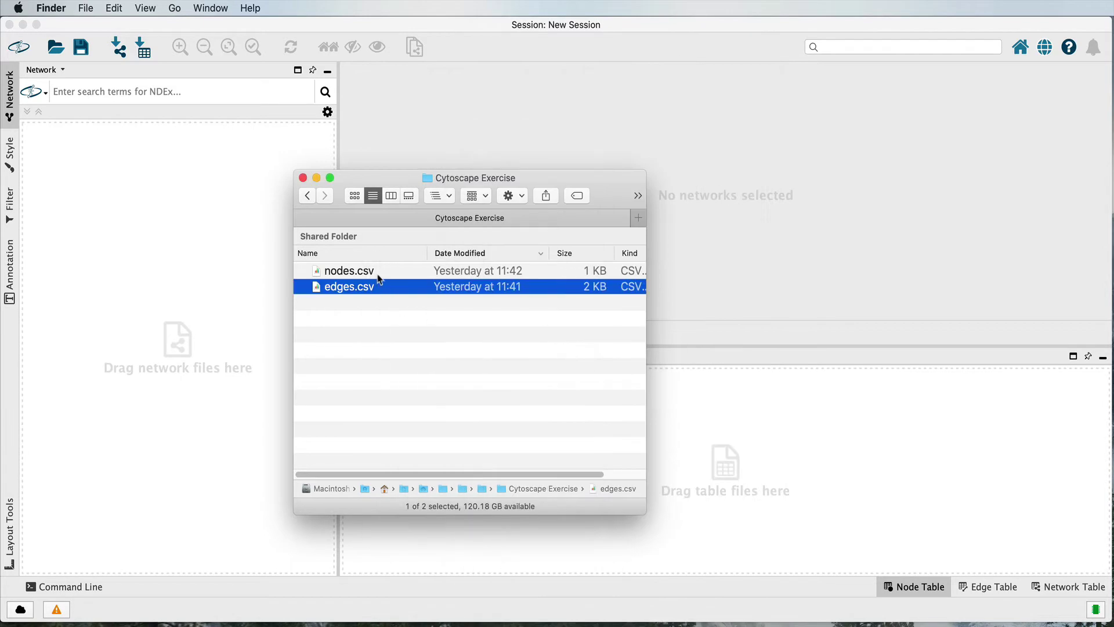
pyautogui.click(356, 277)
pyautogui.press('space')
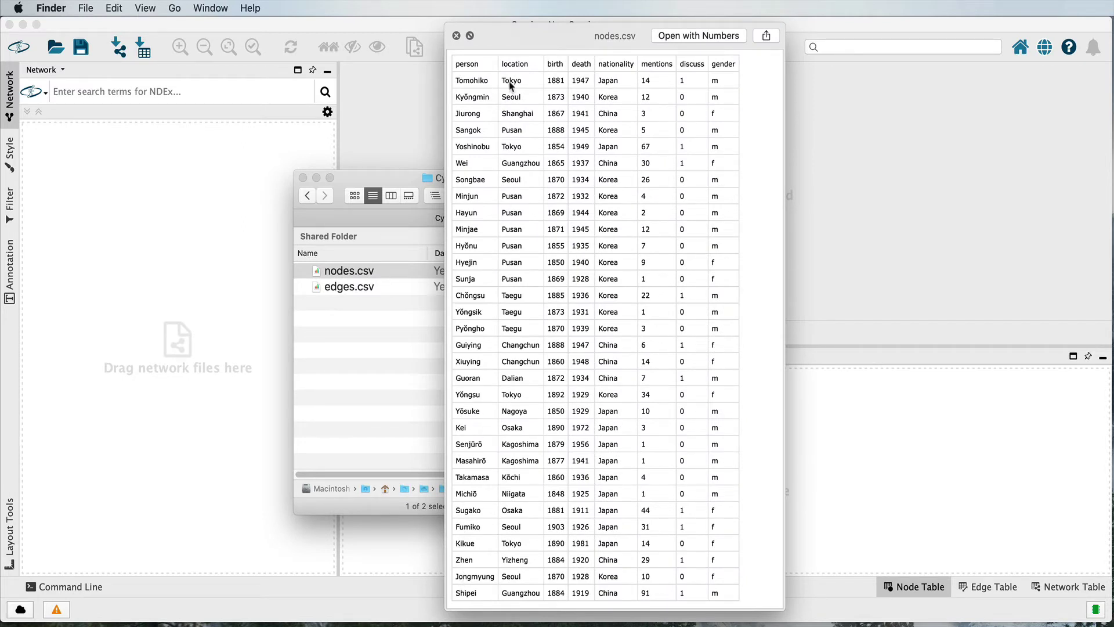
pyautogui.moveTo(503, 40); pyautogui.dragTo(512, 36)
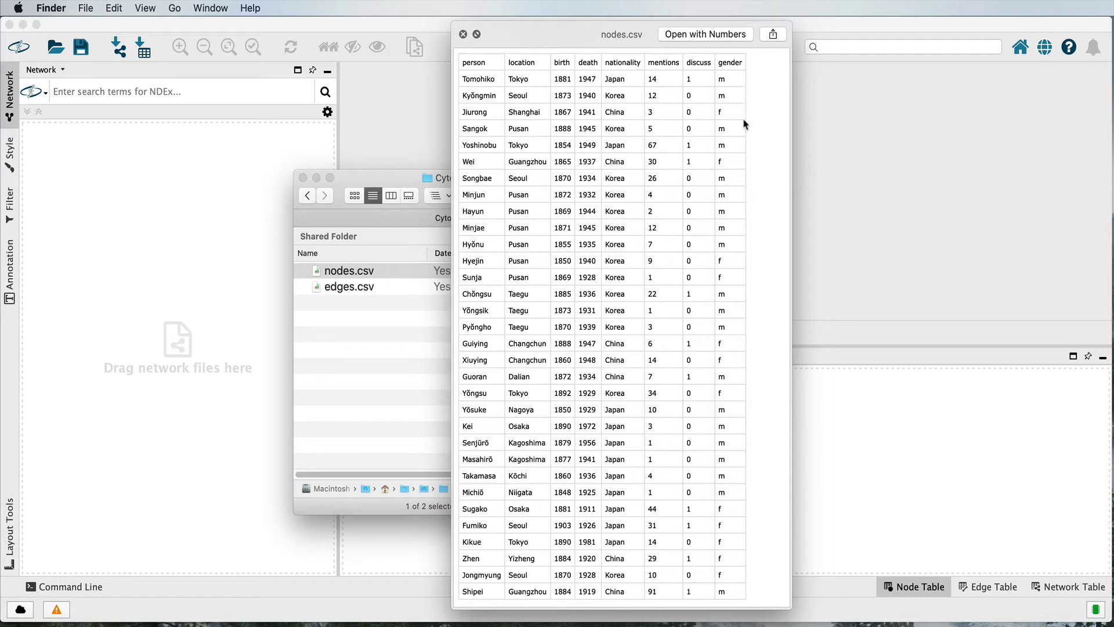
pyautogui.press('space')
pyautogui.click(499, 133)
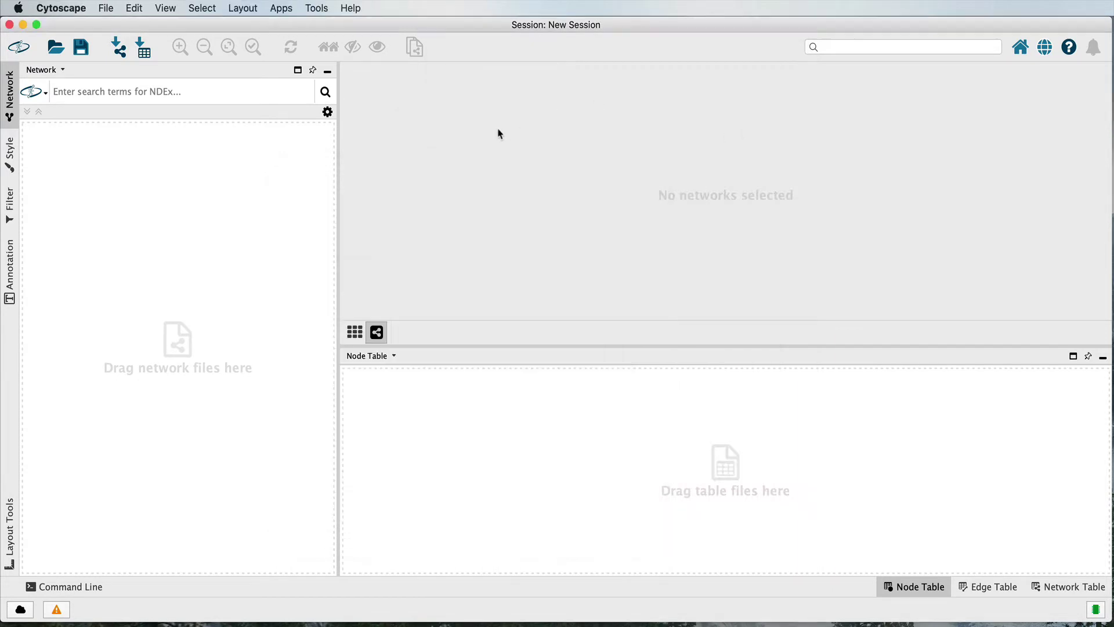
# Choose edges.csv as the file for a network import
pyautogui.click(120, 51)
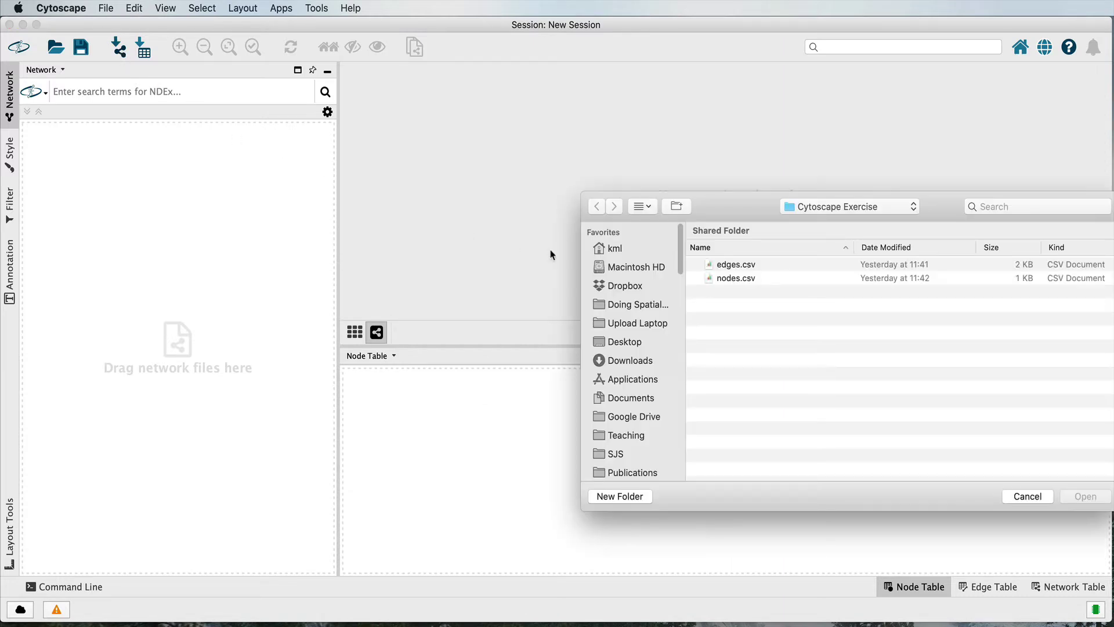
pyautogui.click(714, 266)
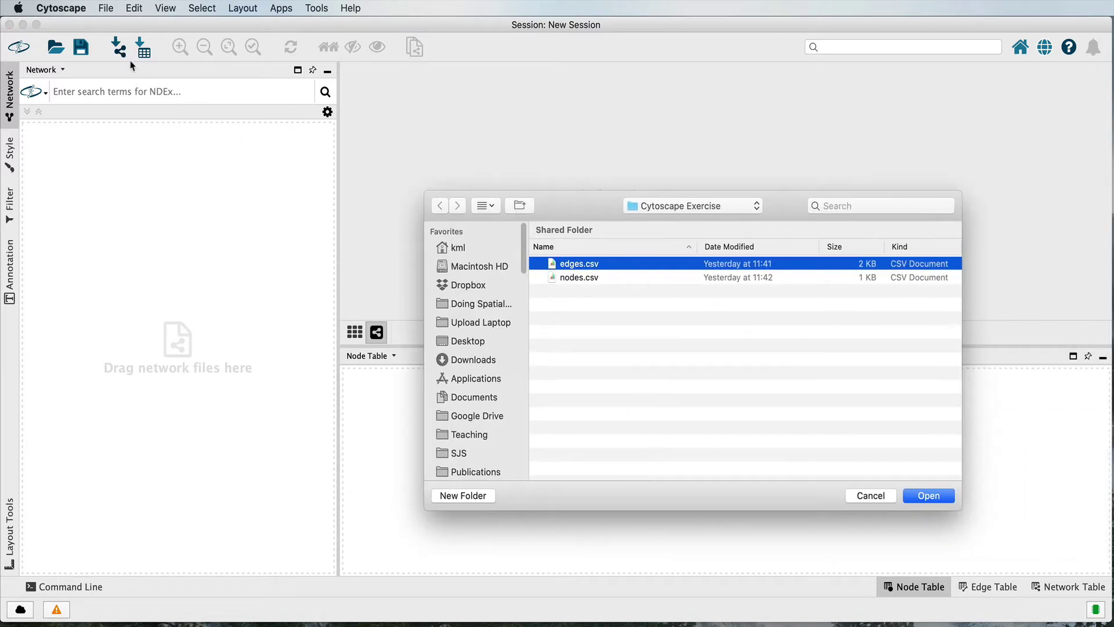
pyautogui.click(927, 499)
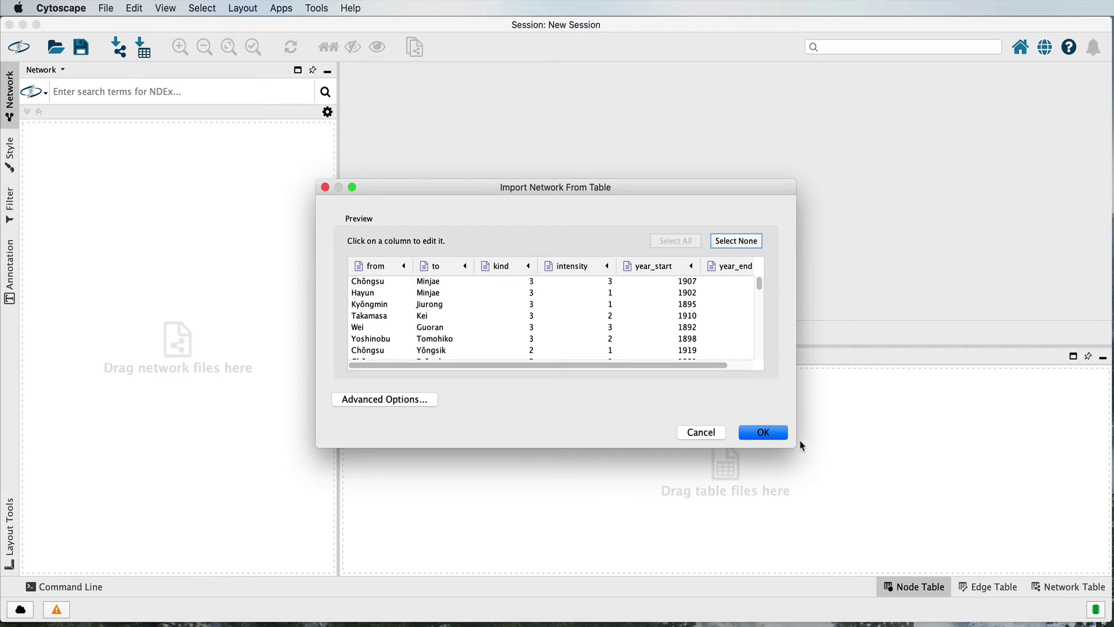
# Set from as Source Node and to as Target Node, accept advanced options, and import
pyautogui.click(380, 268)
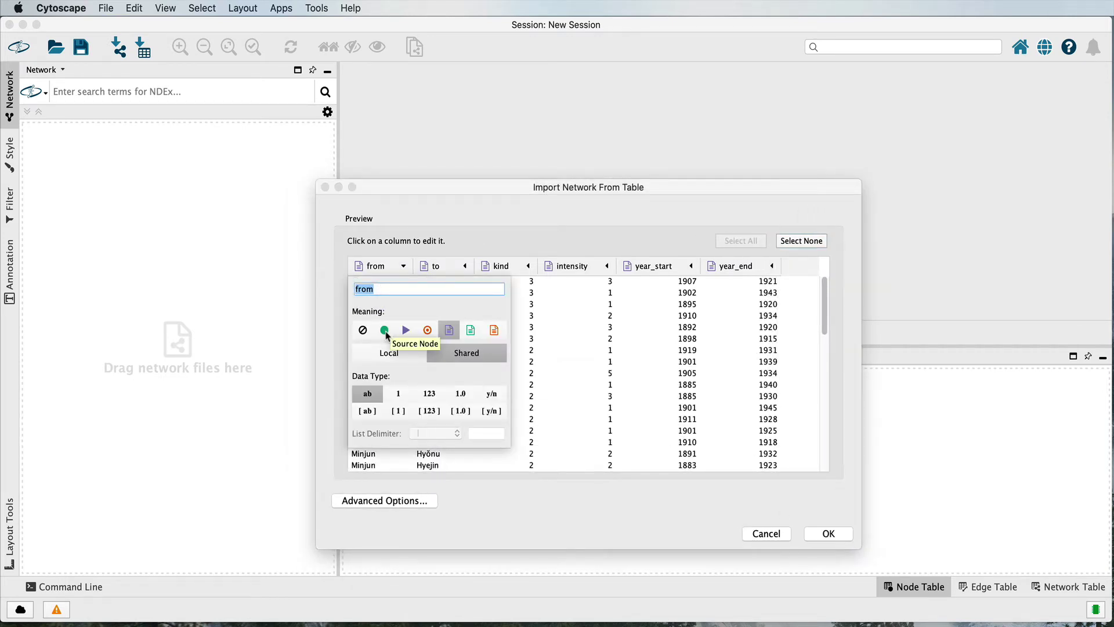
pyautogui.click(385, 331)
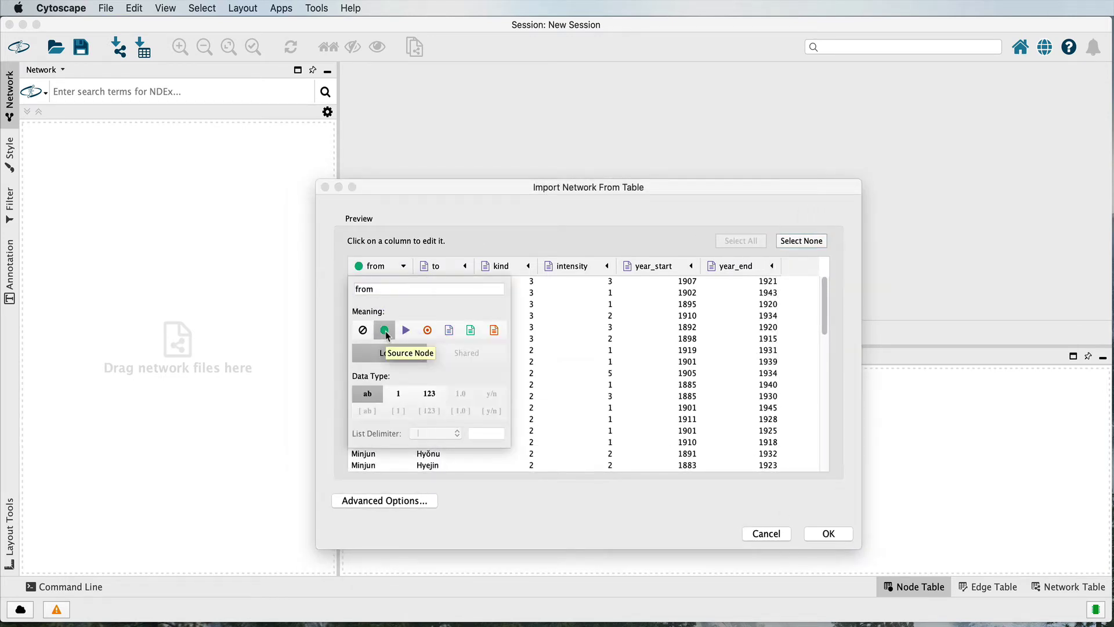
pyautogui.click(430, 268)
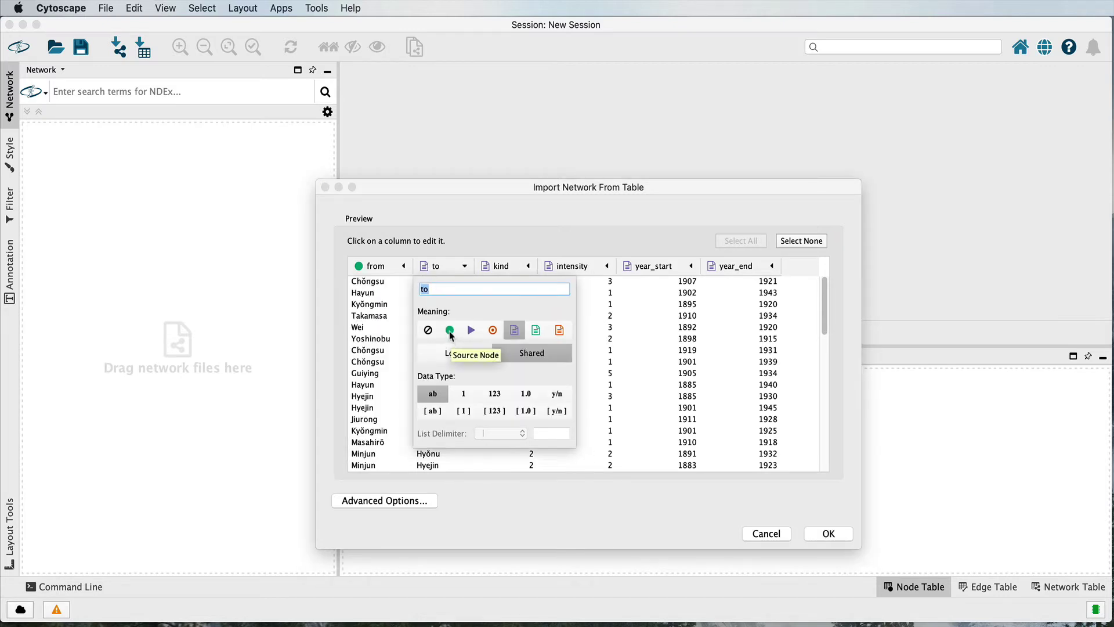
pyautogui.click(491, 332)
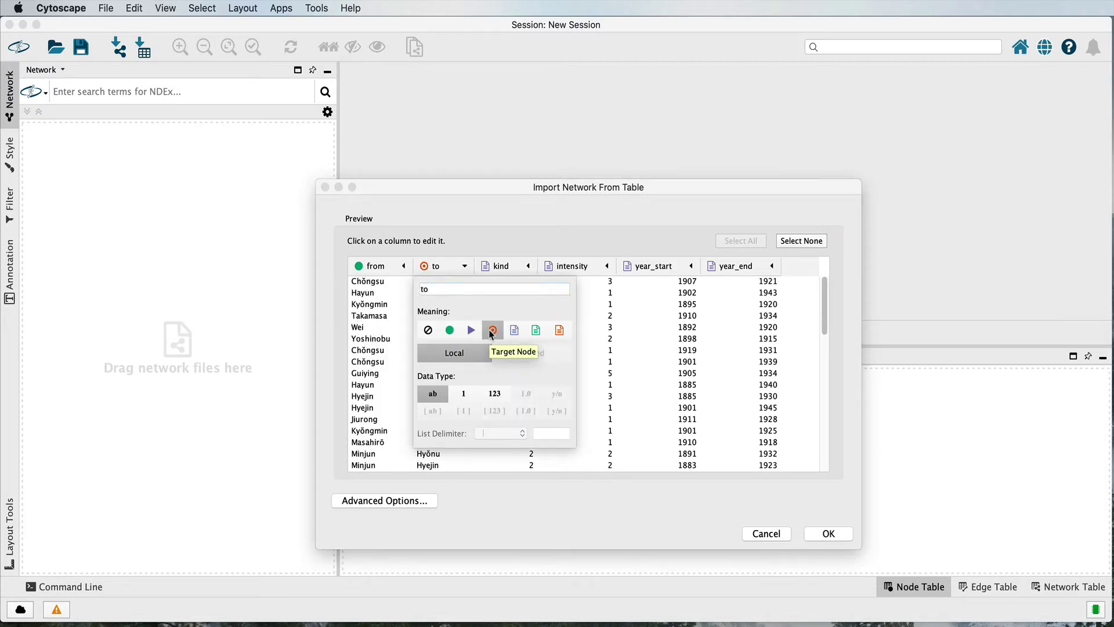
pyautogui.click(516, 227)
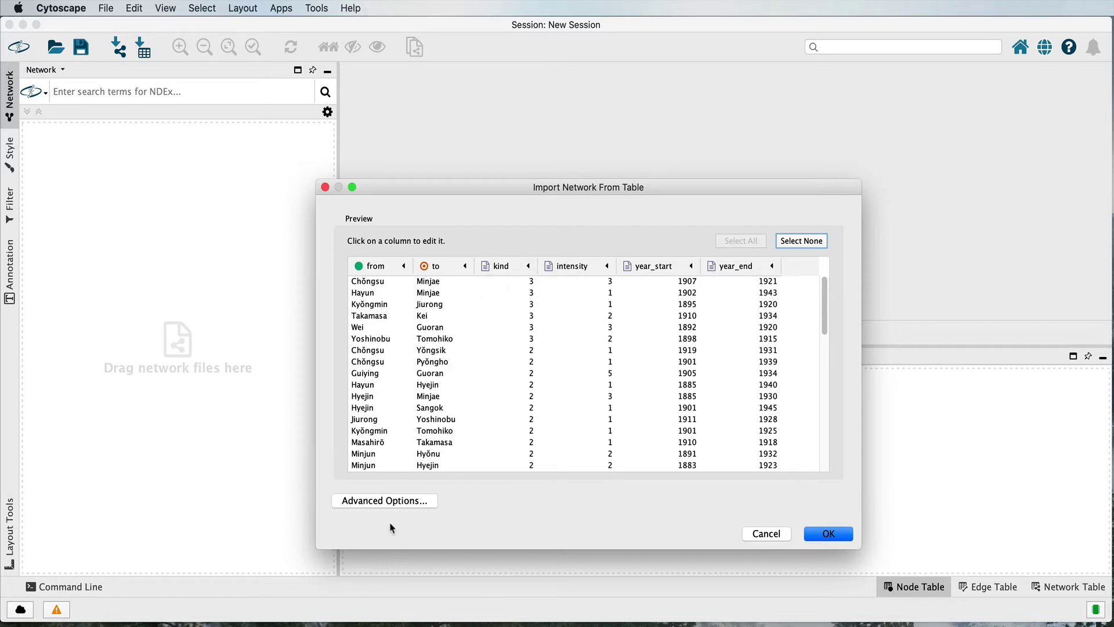
pyautogui.click(381, 501)
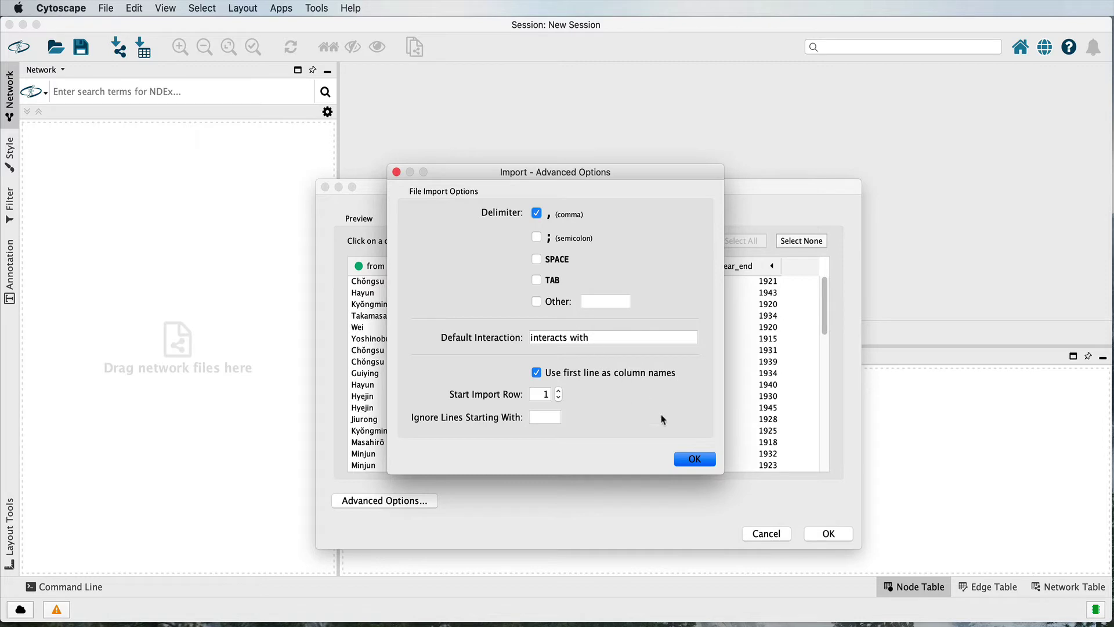
pyautogui.click(695, 460)
pyautogui.click(828, 533)
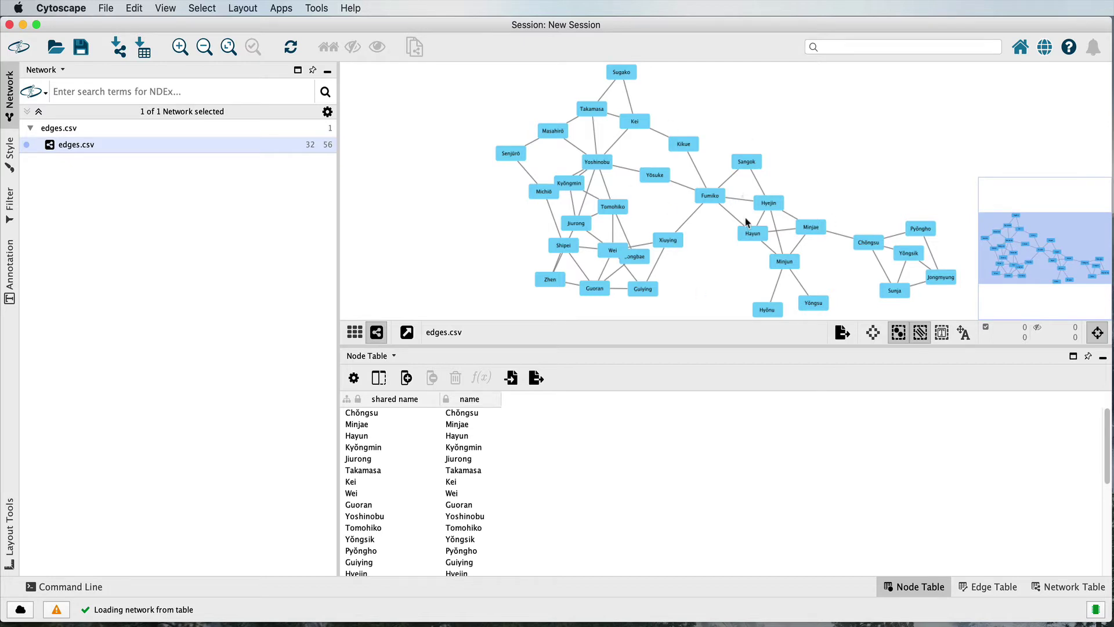
# Import nodes.csv as node table columns, adding location, birth, death, nationality, mentions, discuss and gender
pyautogui.moveTo(704, 218); pyautogui.dragTo(606, 211)
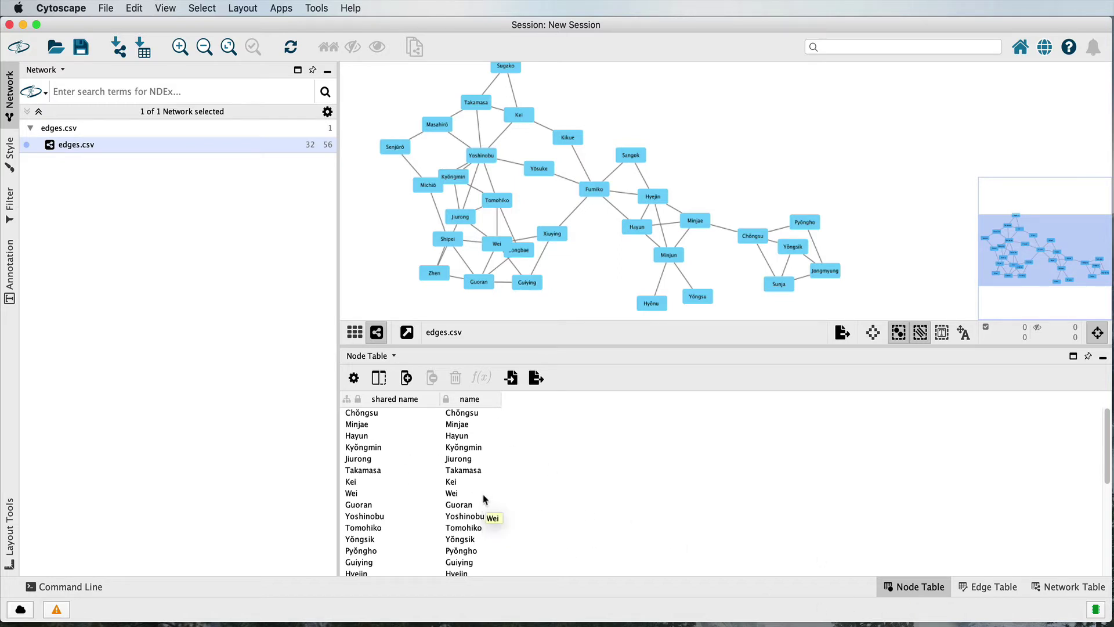
pyautogui.click(144, 52)
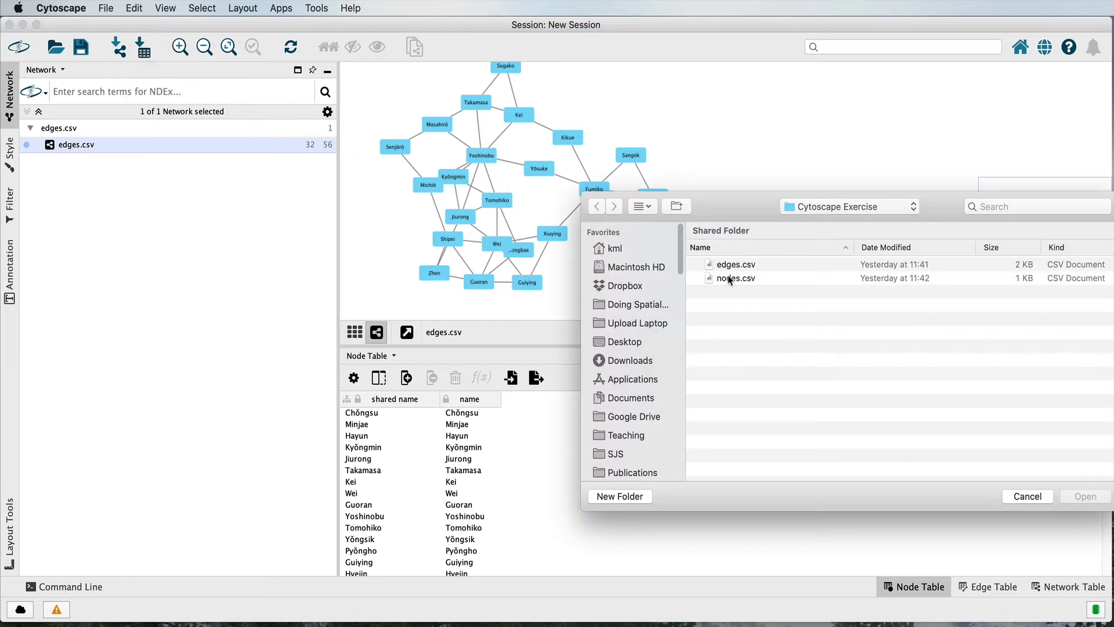
pyautogui.click(729, 279)
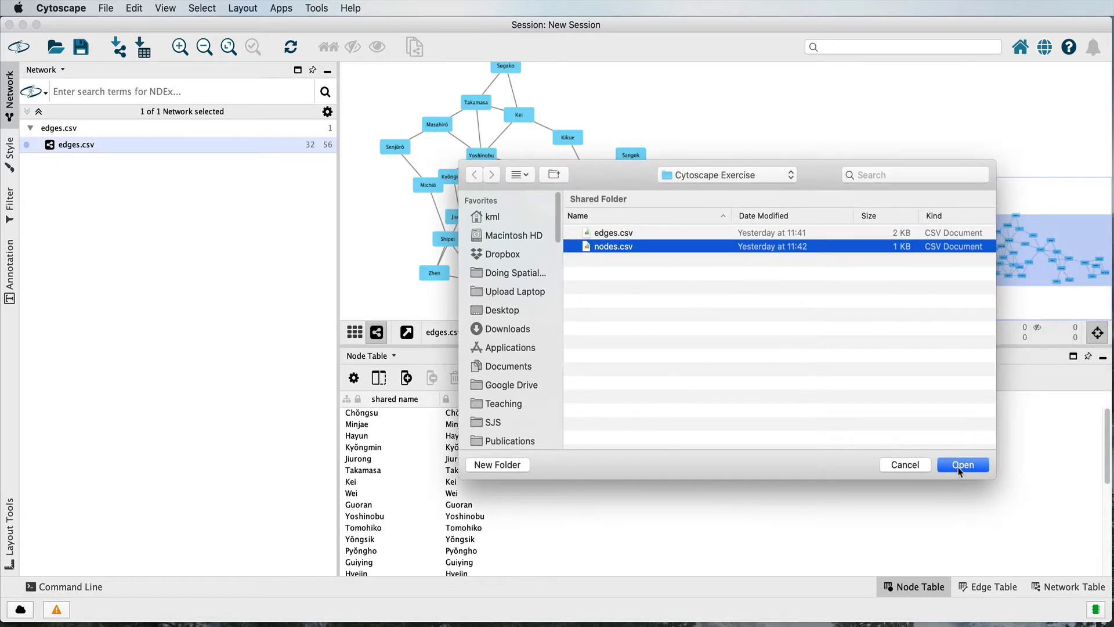
pyautogui.click(962, 465)
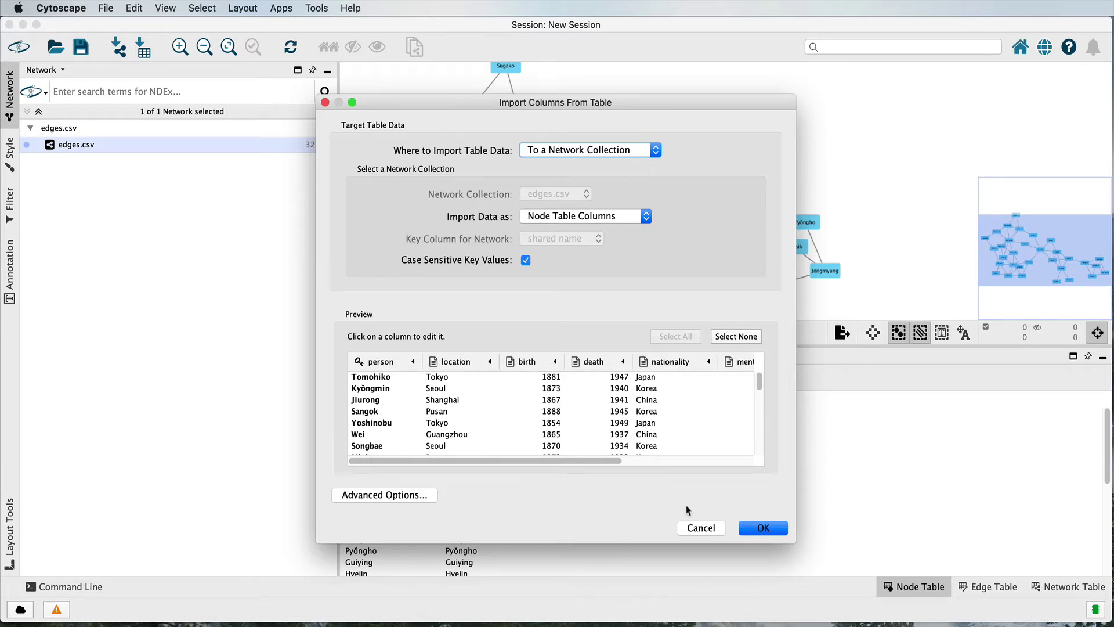
pyautogui.click(763, 531)
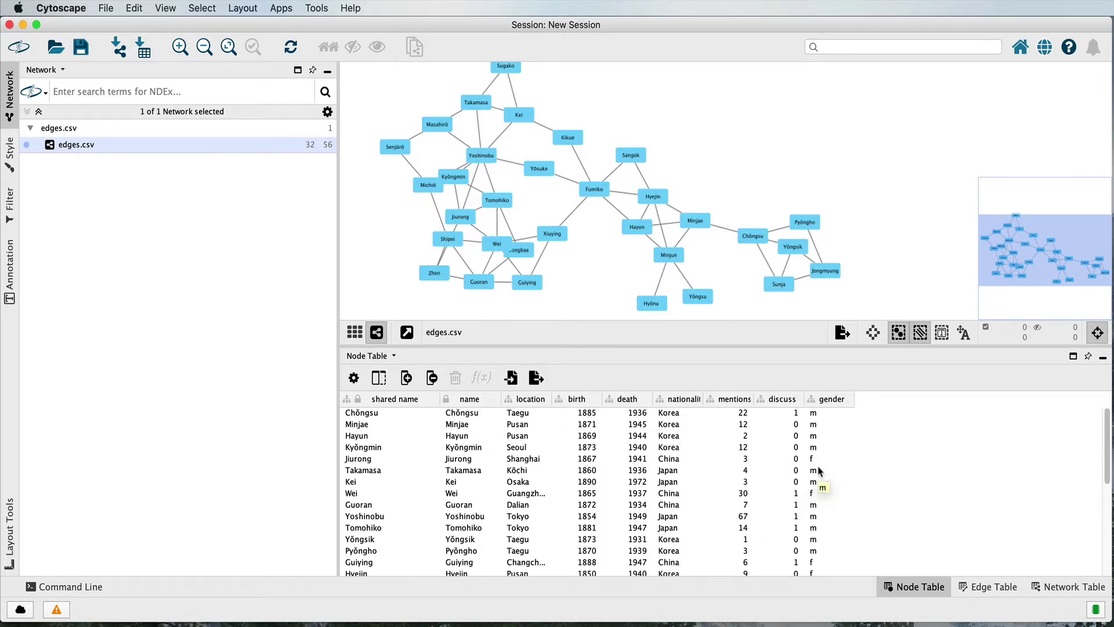
# Select and deselect Chŏngsu, Pyŏngho and Yŏngsik in the right-hand five-node cluster
pyautogui.click(756, 235)
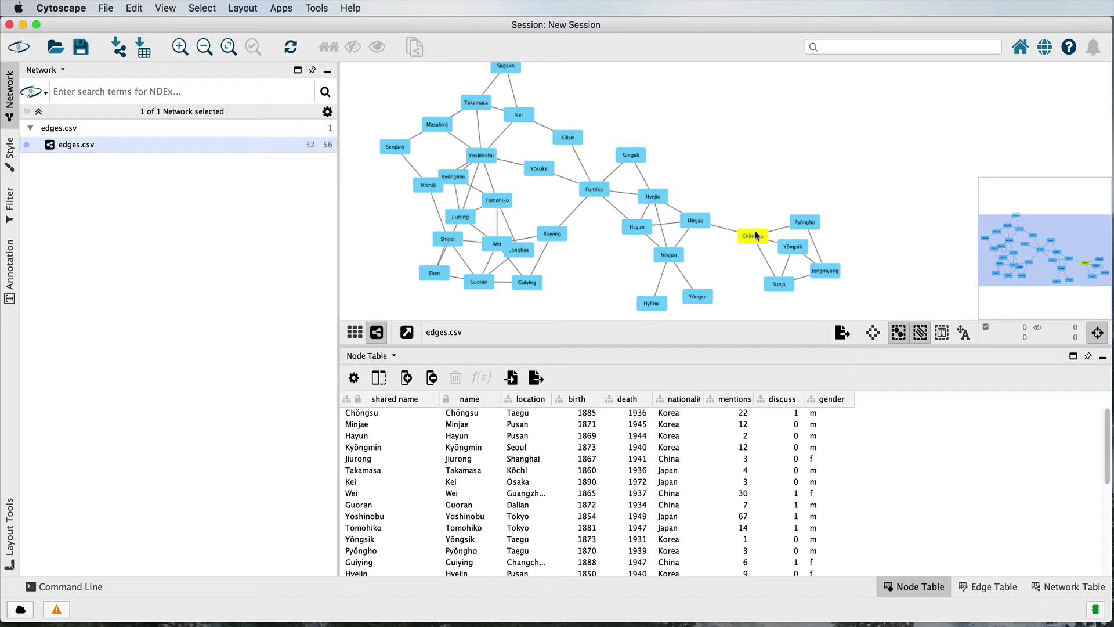
pyautogui.keyDown('shift'); pyautogui.click(805, 222); pyautogui.keyUp('shift')
pyautogui.keyDown('shift'); pyautogui.click(797, 244); pyautogui.keyUp('shift')
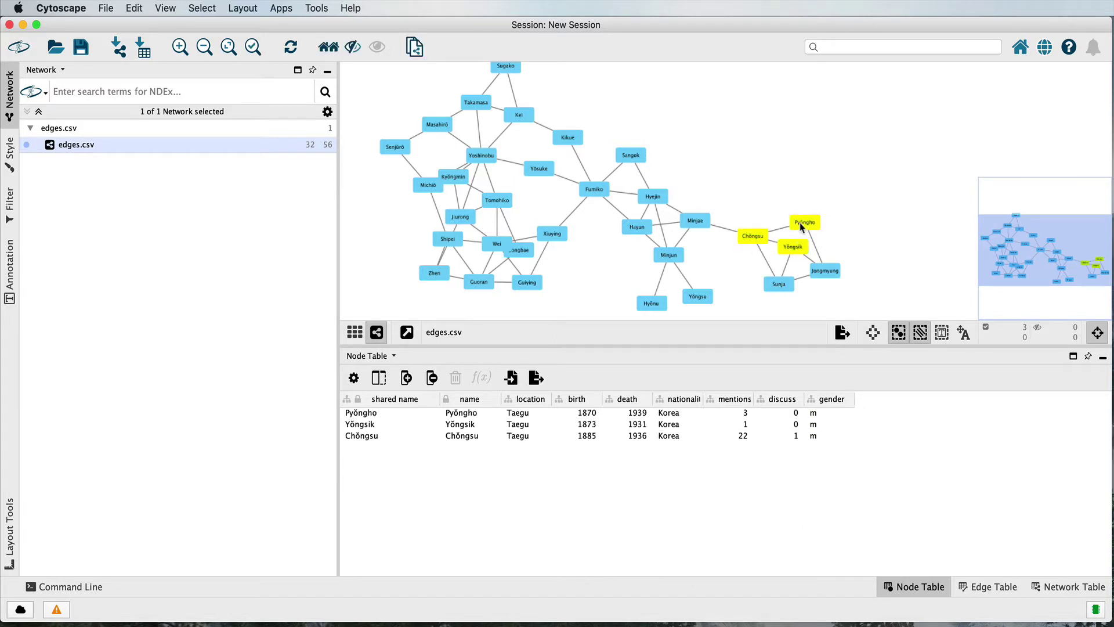
pyautogui.keyDown('shift'); pyautogui.click(804, 225); pyautogui.keyUp('shift')
pyautogui.keyDown('shift'); pyautogui.click(765, 235); pyautogui.keyUp('shift')
pyautogui.keyDown('shift'); pyautogui.click(799, 248); pyautogui.keyUp('shift')
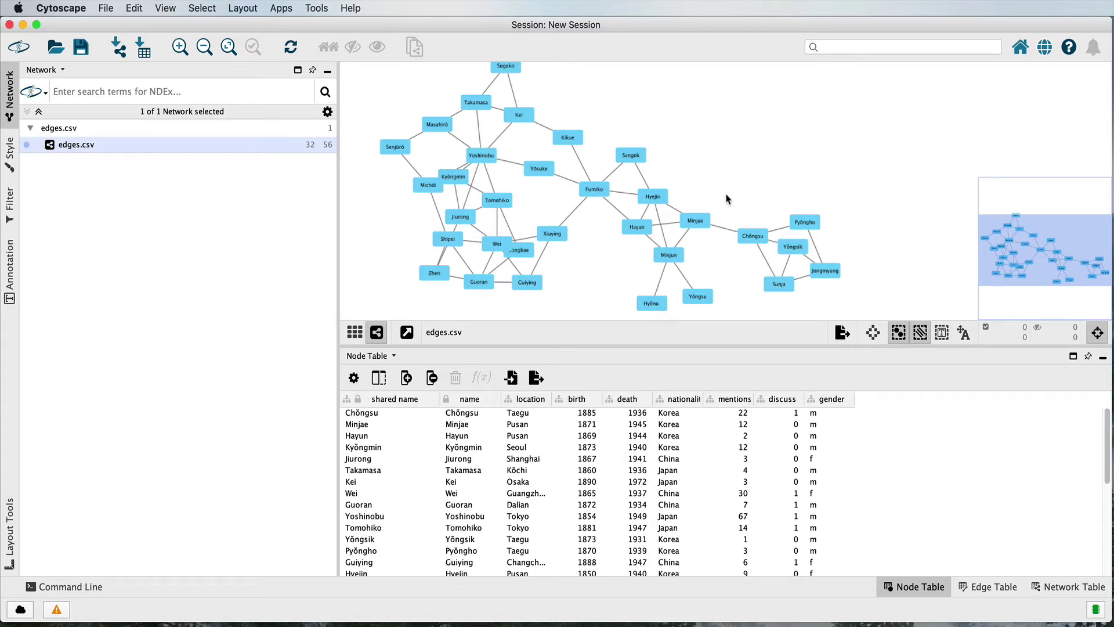
pyautogui.moveTo(725, 198); pyautogui.dragTo(857, 305)
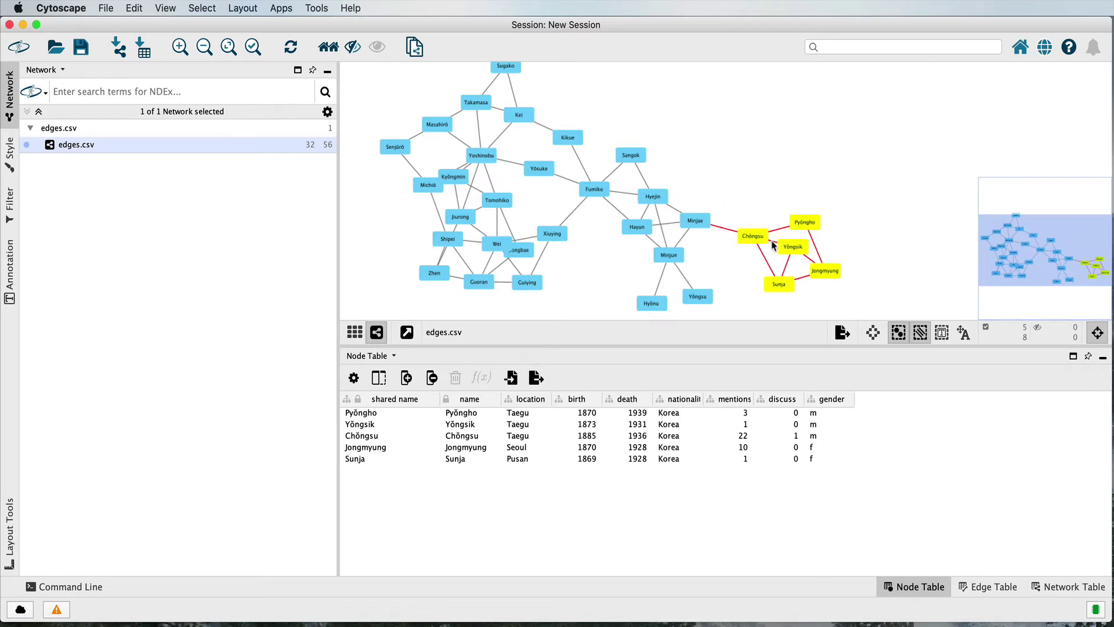
pyautogui.click(816, 165)
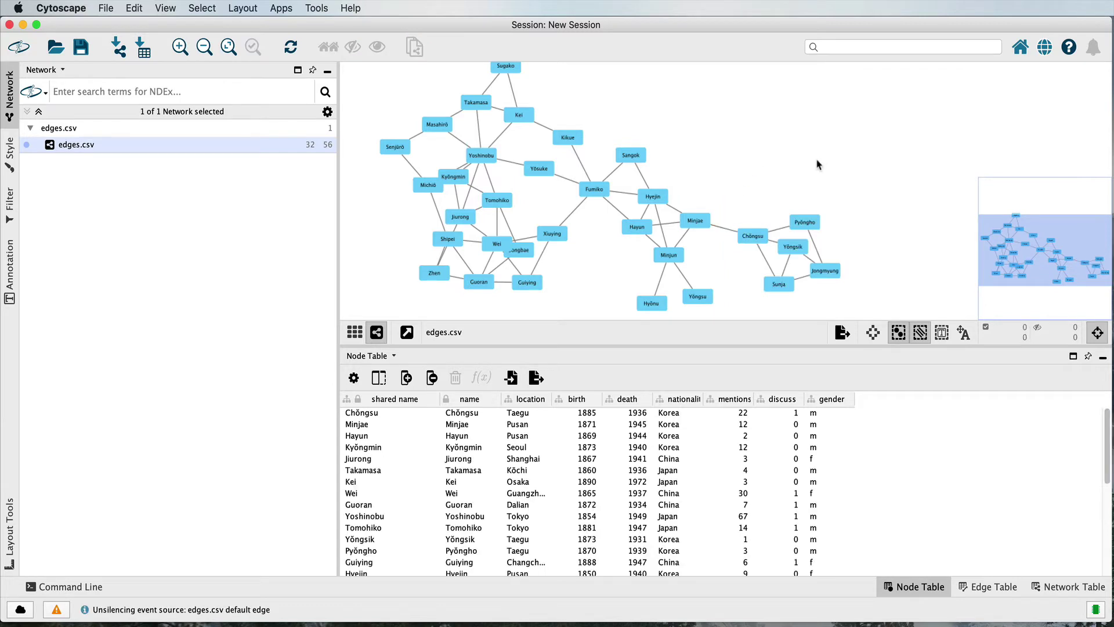
pyautogui.click(753, 237)
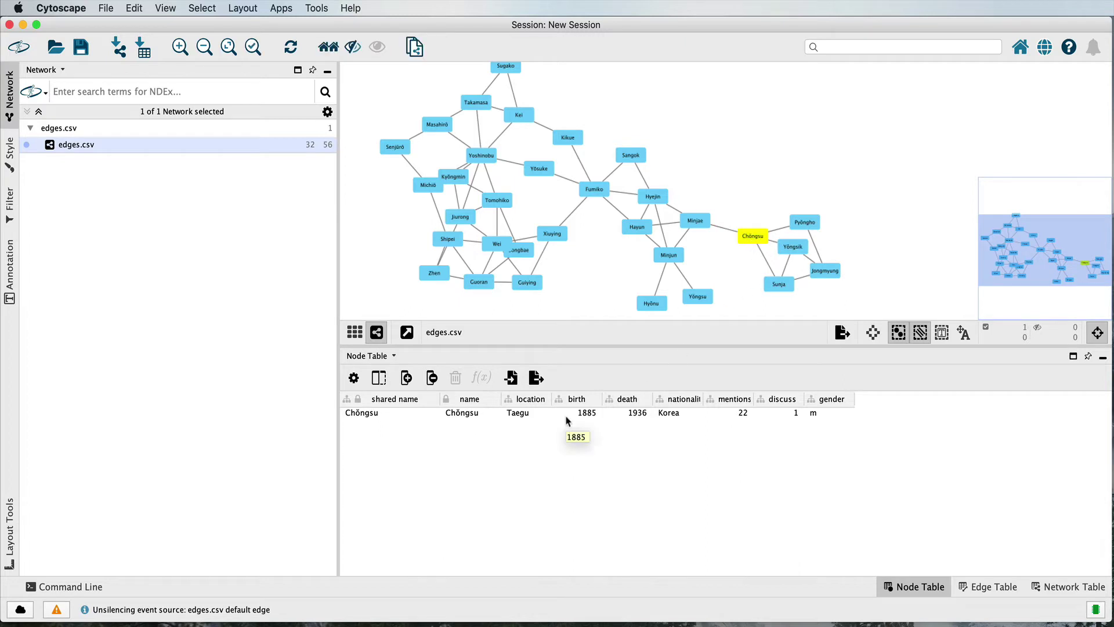
pyautogui.click(798, 224)
pyautogui.click(793, 248)
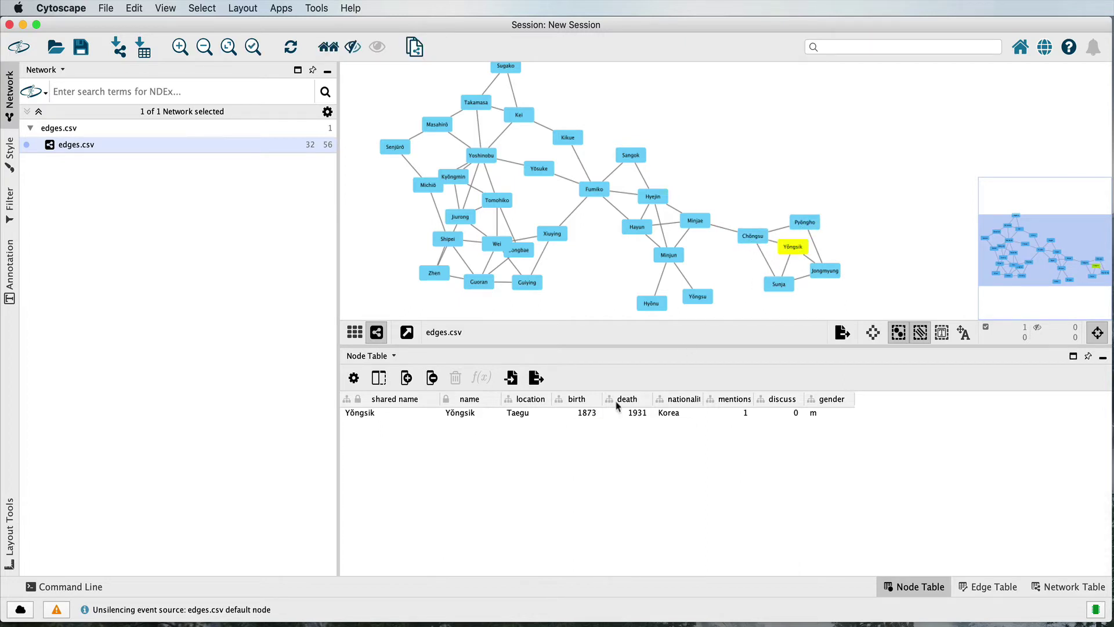
pyautogui.keyDown('shift'); pyautogui.click(752, 236); pyautogui.keyUp('shift')
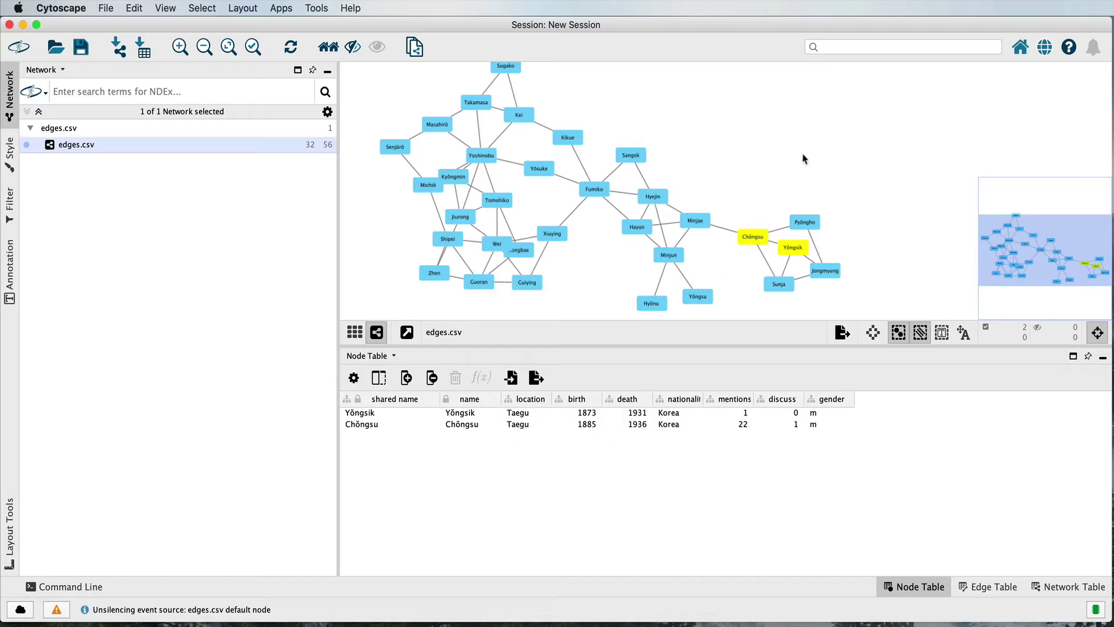
pyautogui.click(757, 185)
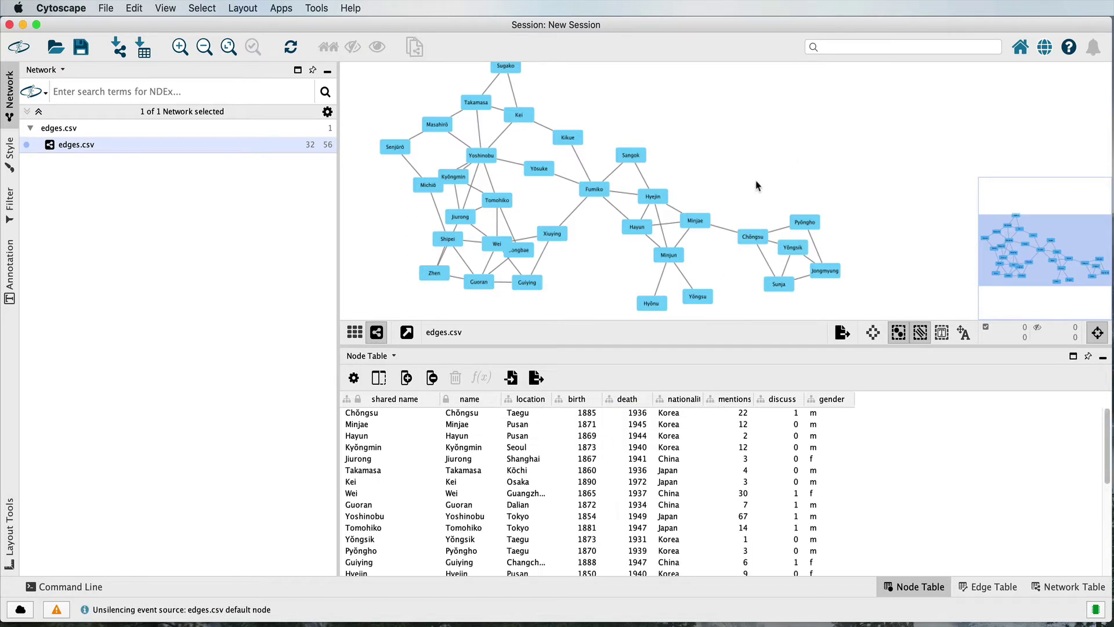
# Drag the five-node Chŏngsu cluster upward beside Minjae
pyautogui.moveTo(727, 178); pyautogui.dragTo(858, 311)
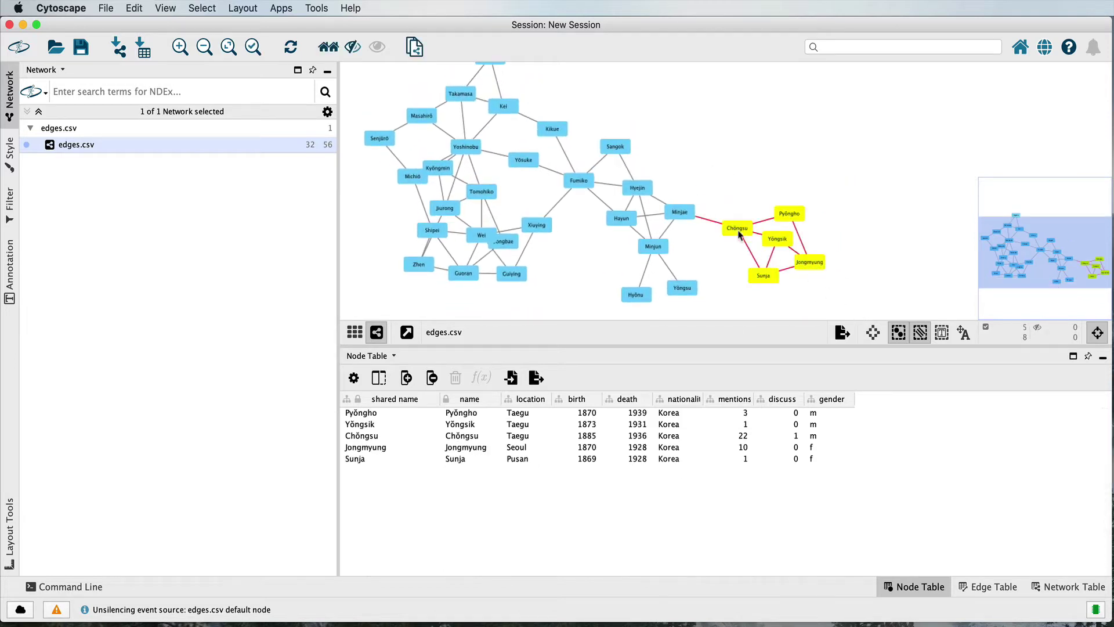
pyautogui.moveTo(737, 231); pyautogui.dragTo(750, 165)
pyautogui.click(673, 136)
pyautogui.moveTo(672, 137); pyautogui.dragTo(734, 178)
# Browse the Layout menu without applying a layout, then pan the canvas
pyautogui.click(243, 8)
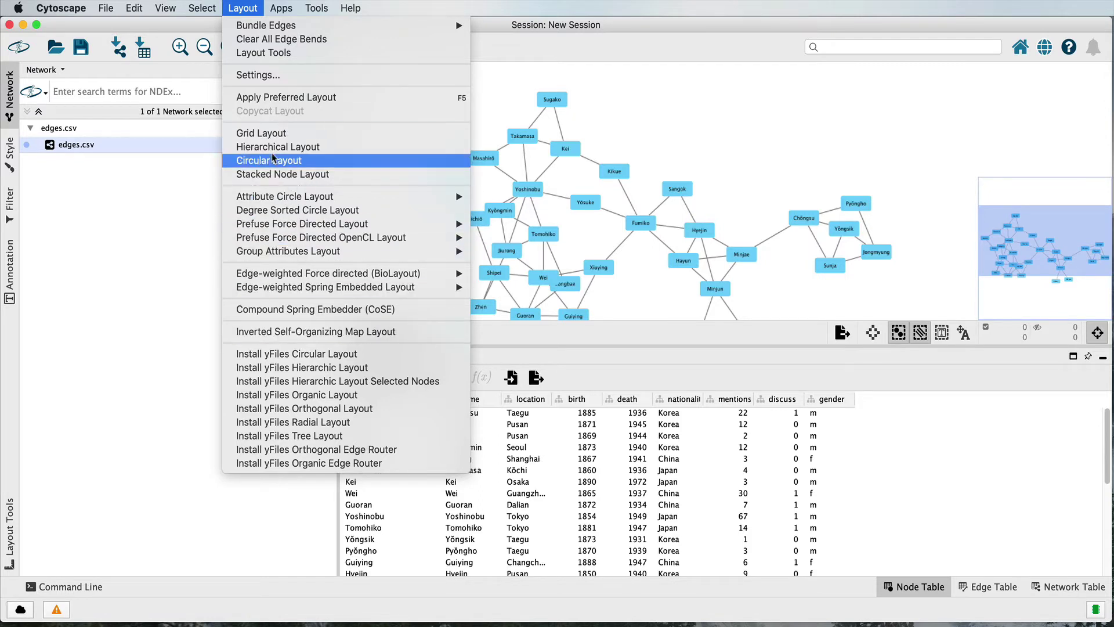
pyautogui.click(244, 7)
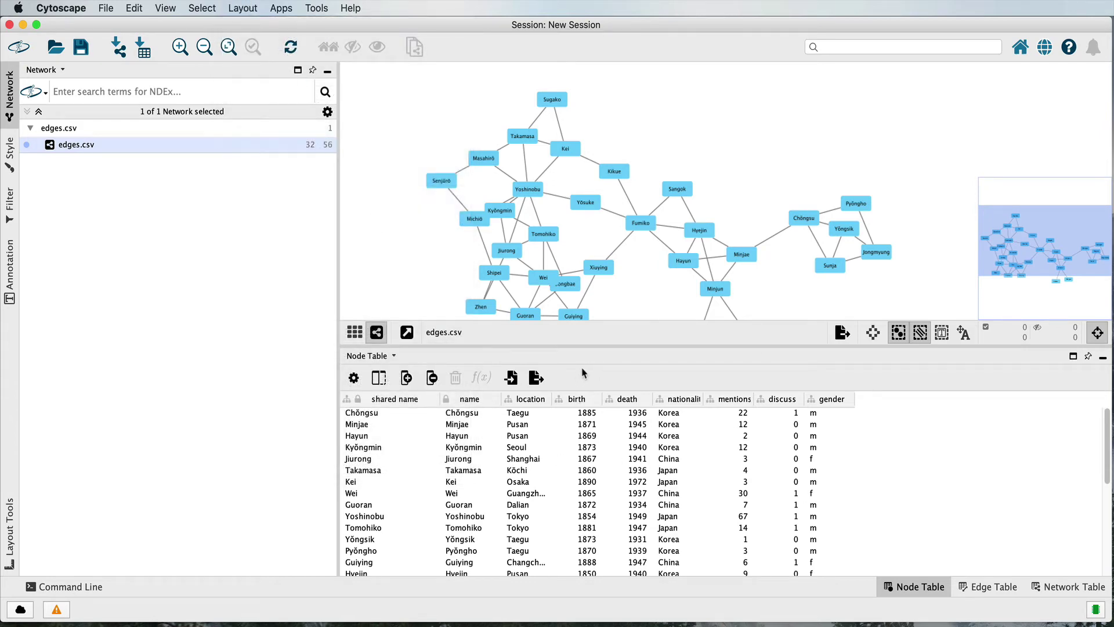
pyautogui.hscroll(3, 391, 141)
pyautogui.scroll(-2, 391, 142)
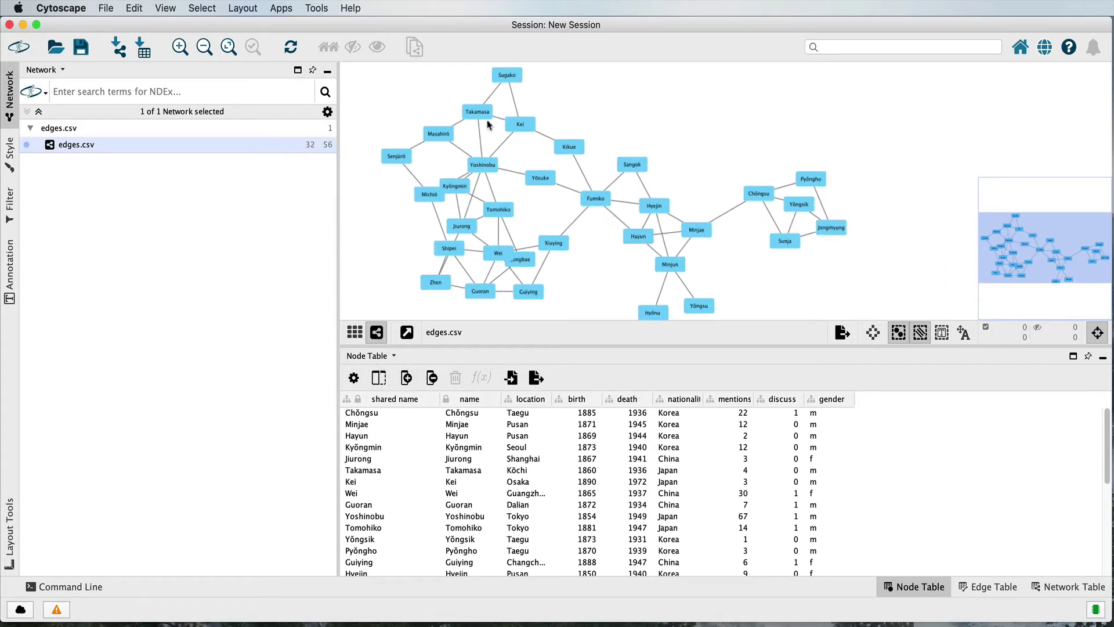
# Set the default node shape to Ellipse in the node Style properties
pyautogui.click(10, 149)
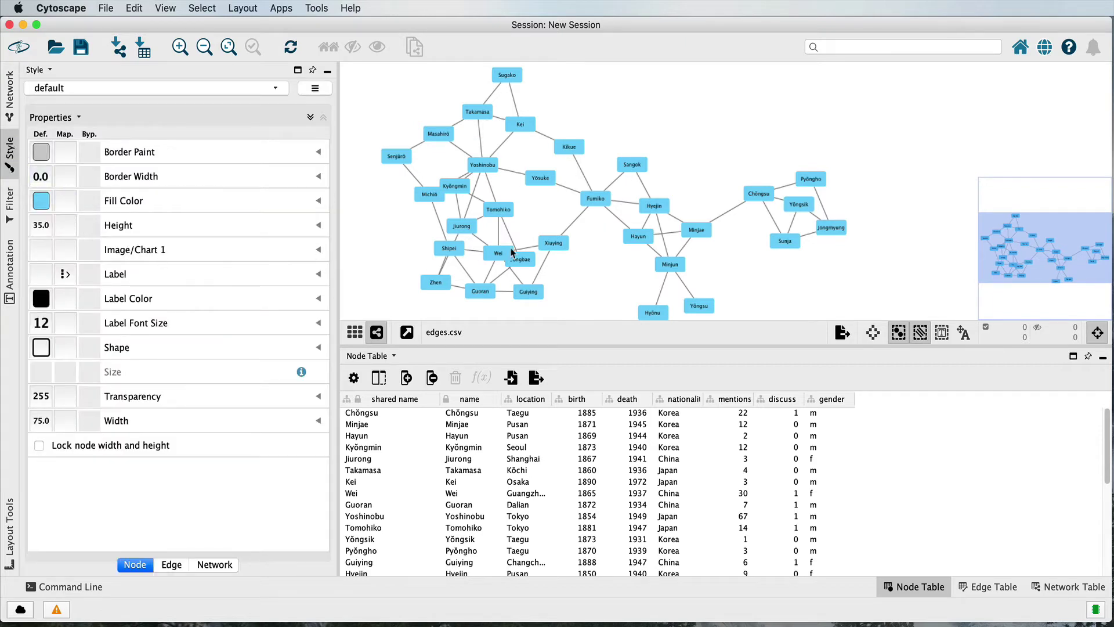
pyautogui.click(41, 348)
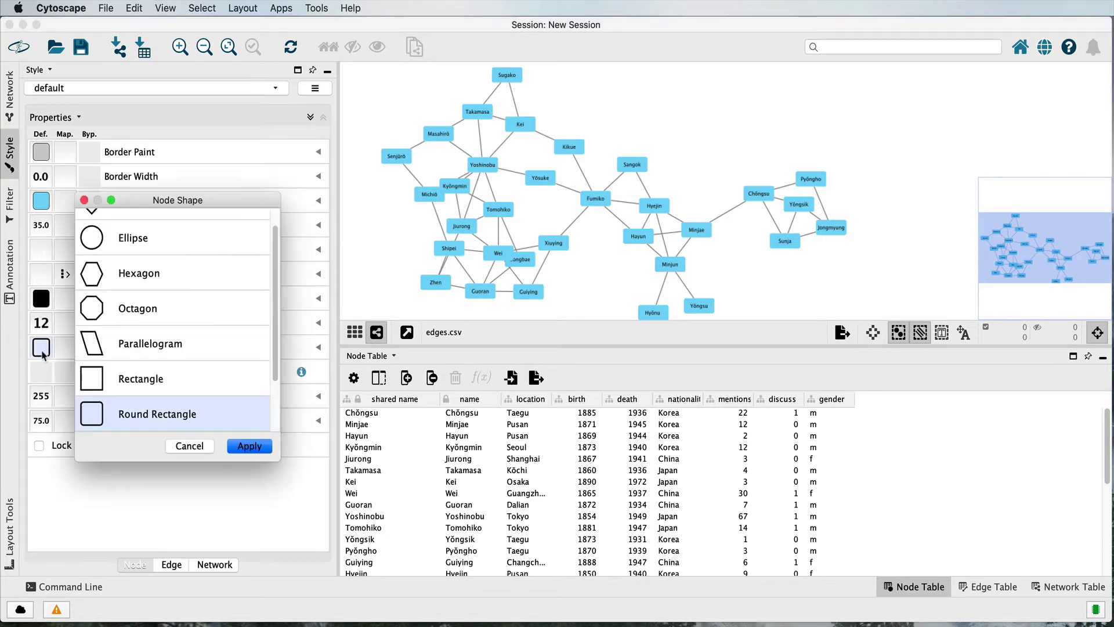
pyautogui.click(92, 249)
pyautogui.click(250, 446)
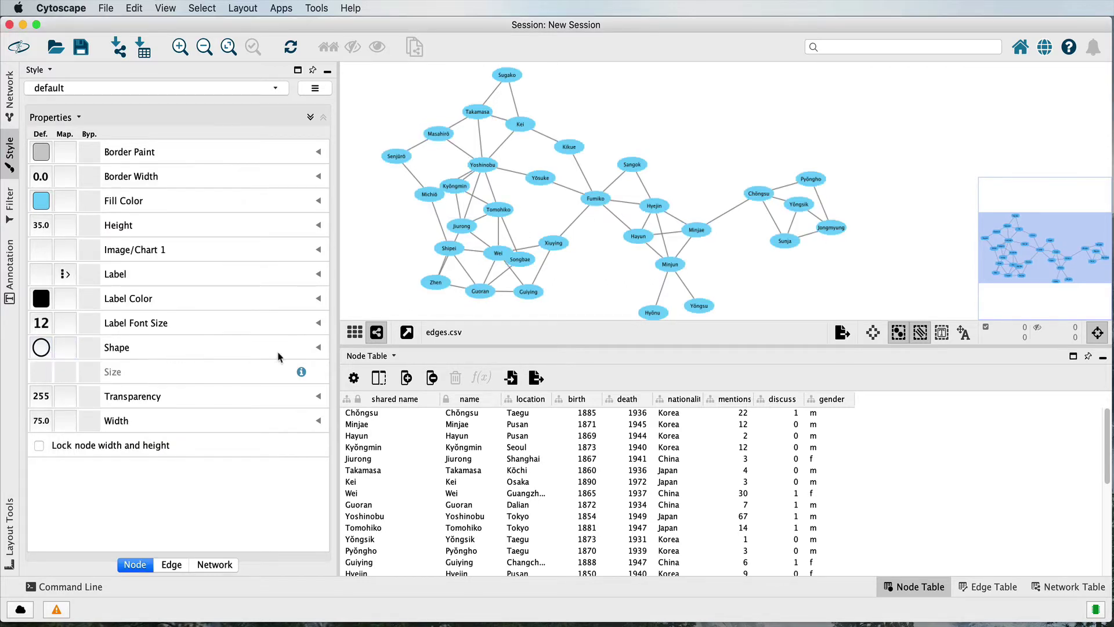
# Map node Shape to the gender column with a Discrete Mapping
pyautogui.click(318, 348)
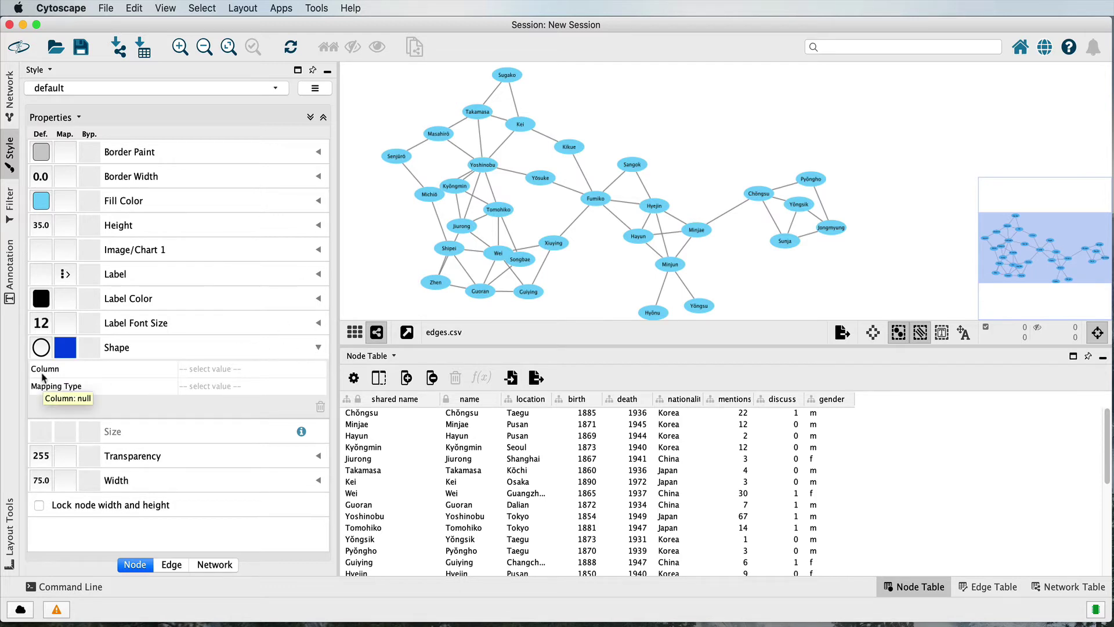
pyautogui.click(207, 369)
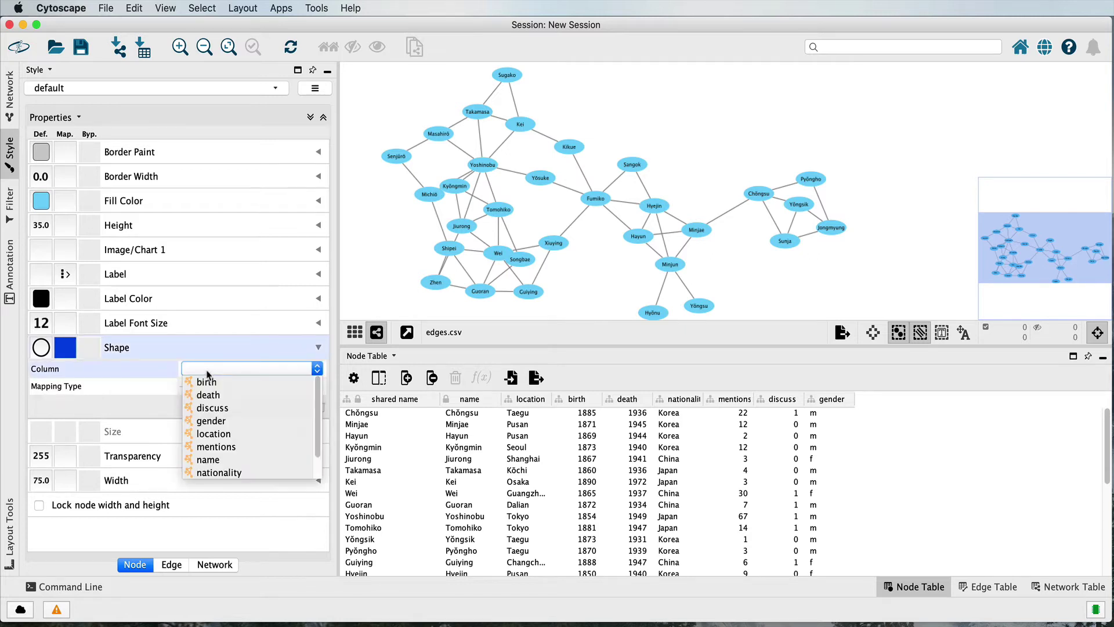
pyautogui.click(219, 421)
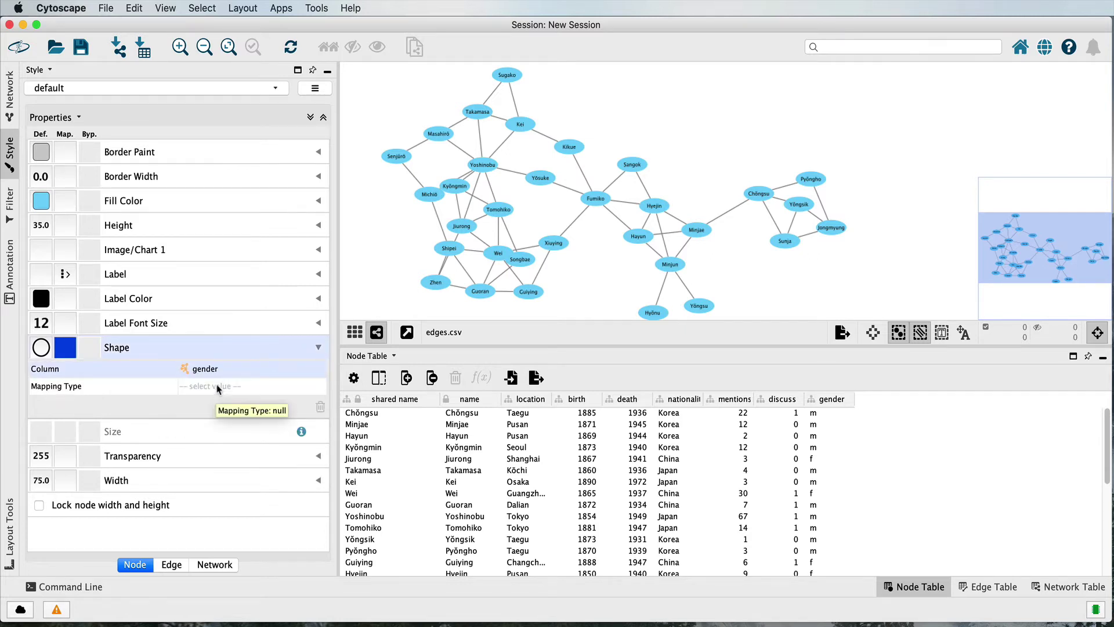
pyautogui.click(235, 386)
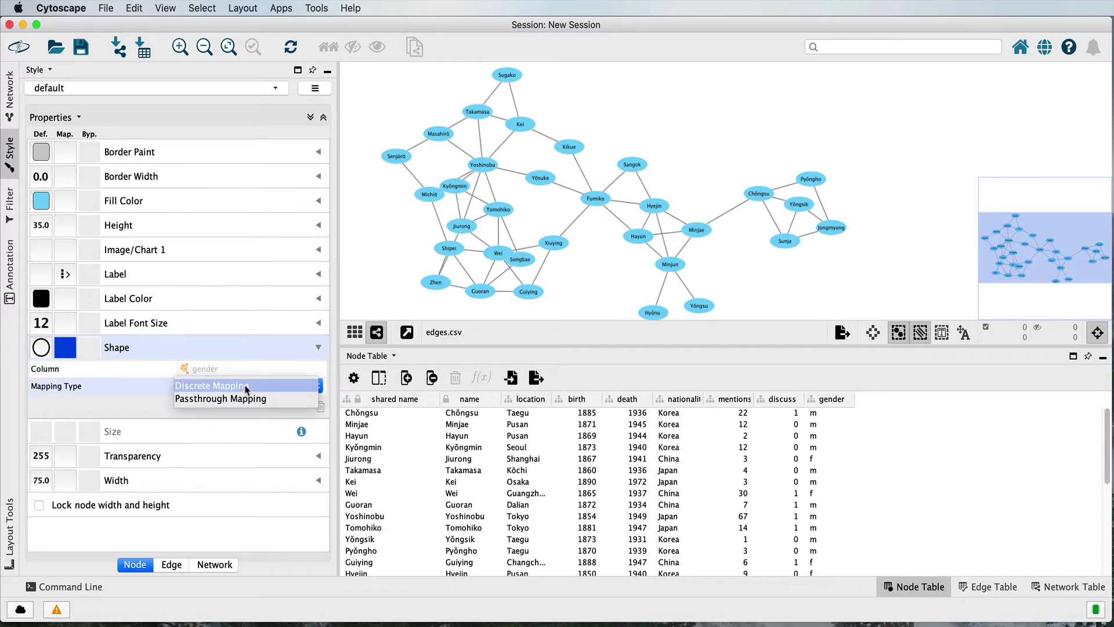
pyautogui.click(219, 387)
pyautogui.click(200, 388)
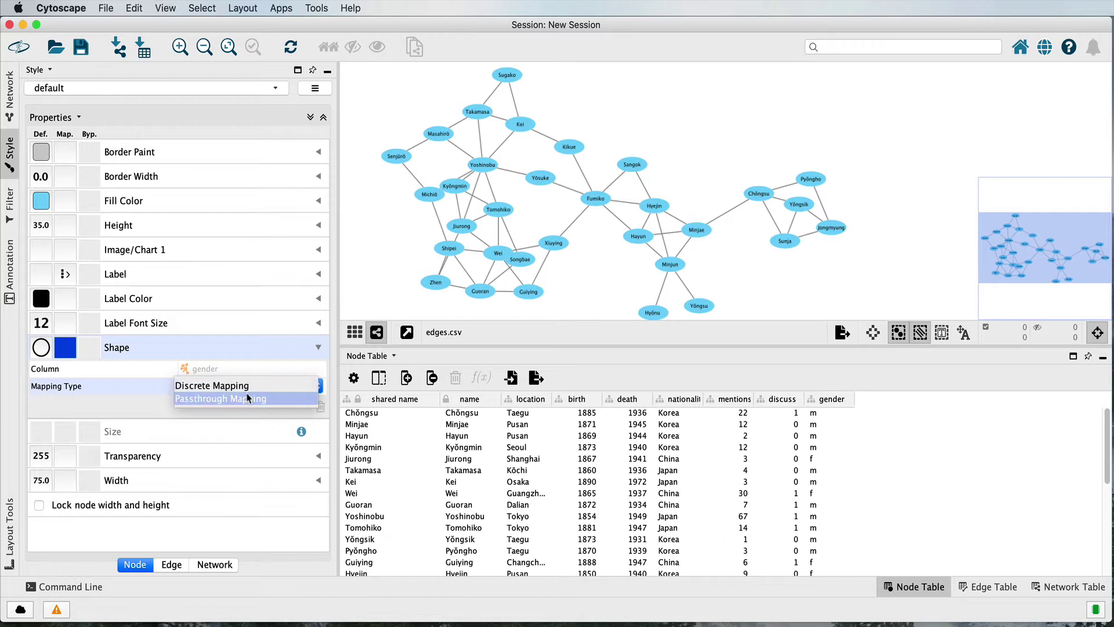
pyautogui.click(227, 387)
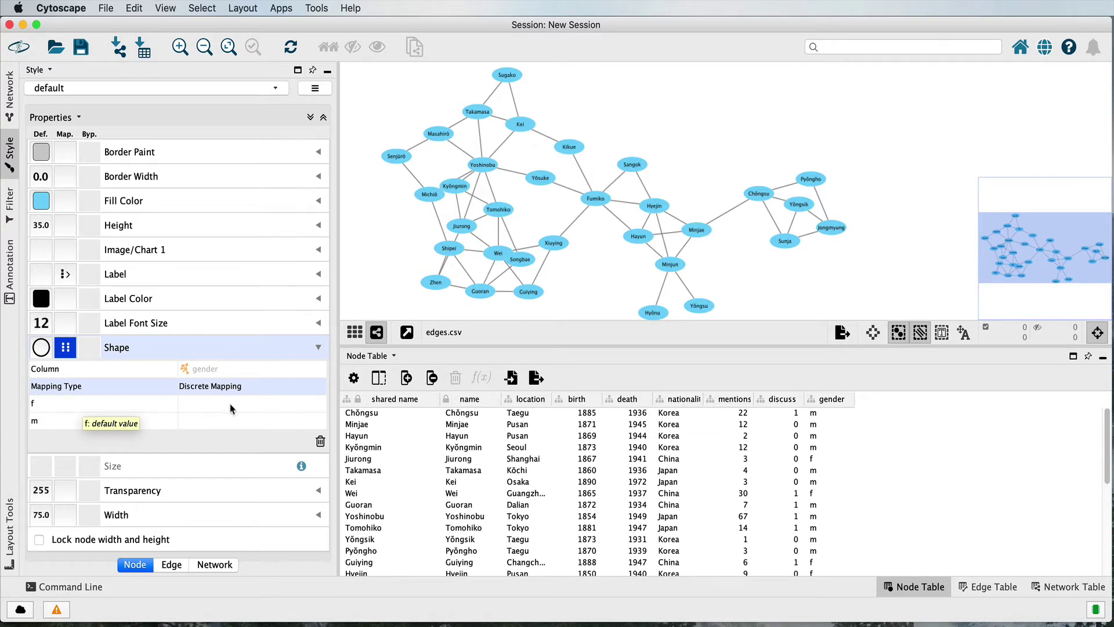
# Assign Rectangle to gender f and Ellipse to gender m
pyautogui.click(230, 409)
pyautogui.click(273, 409)
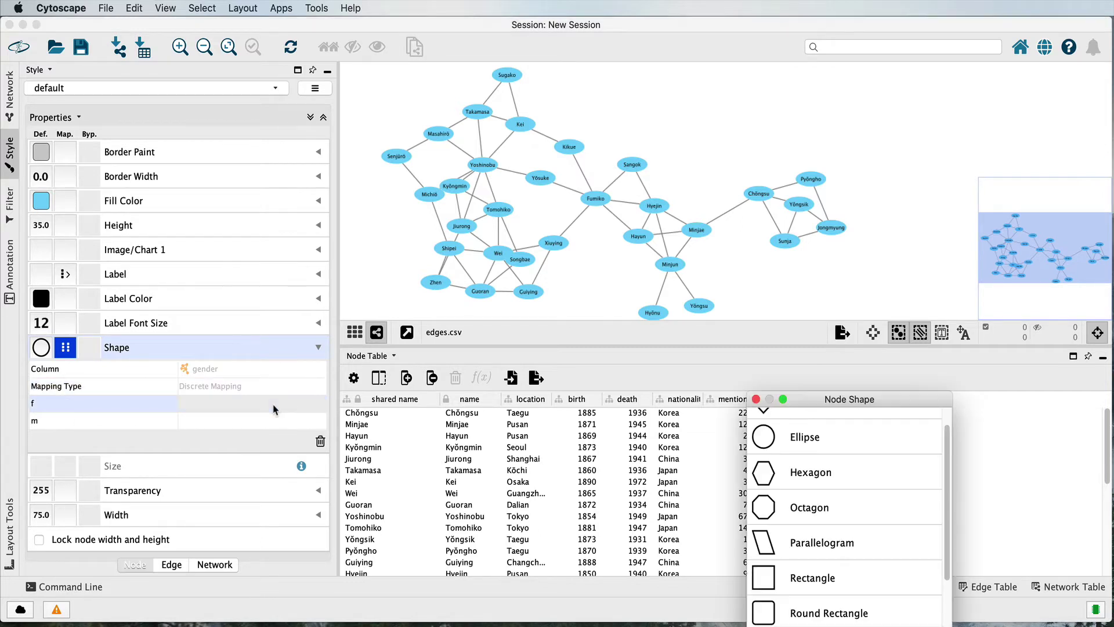
pyautogui.moveTo(817, 401); pyautogui.dragTo(616, 297)
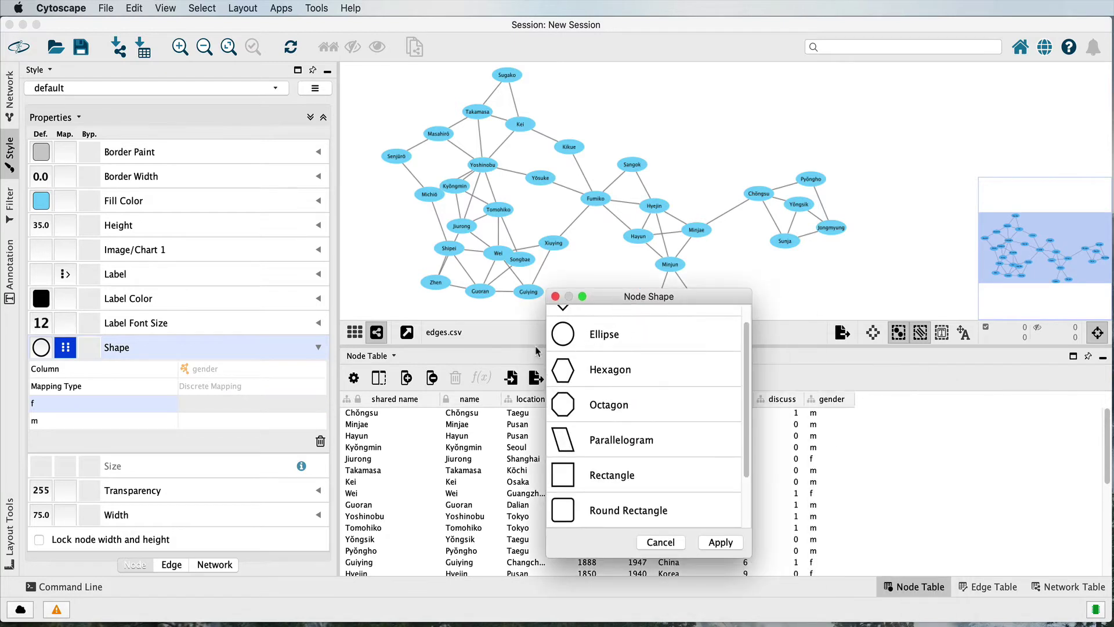
pyautogui.click(562, 475)
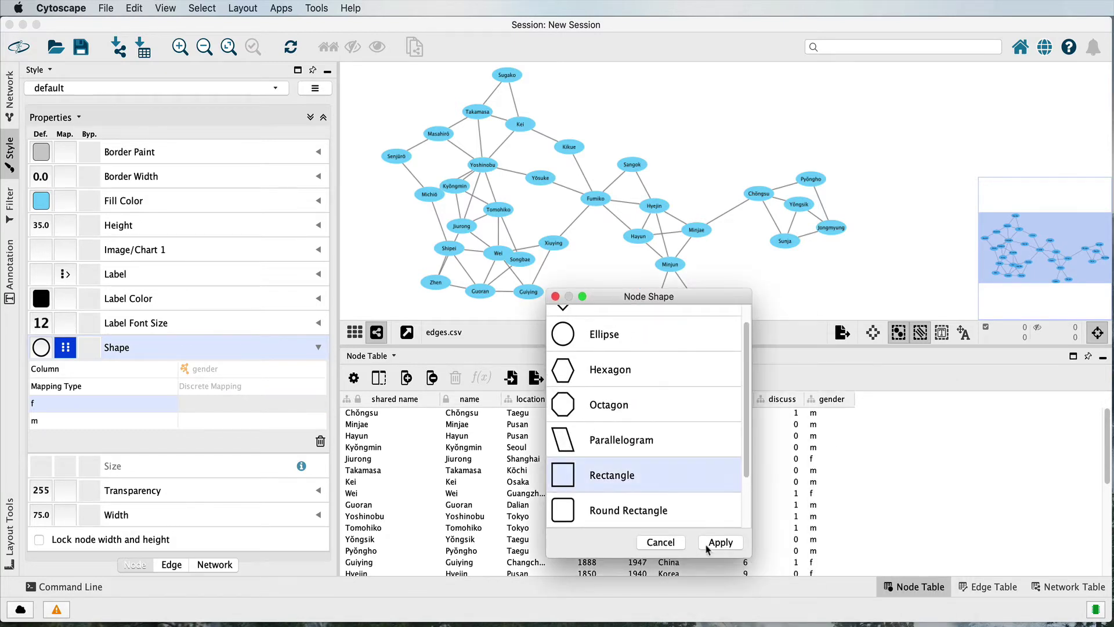
pyautogui.click(716, 548)
pyautogui.click(193, 427)
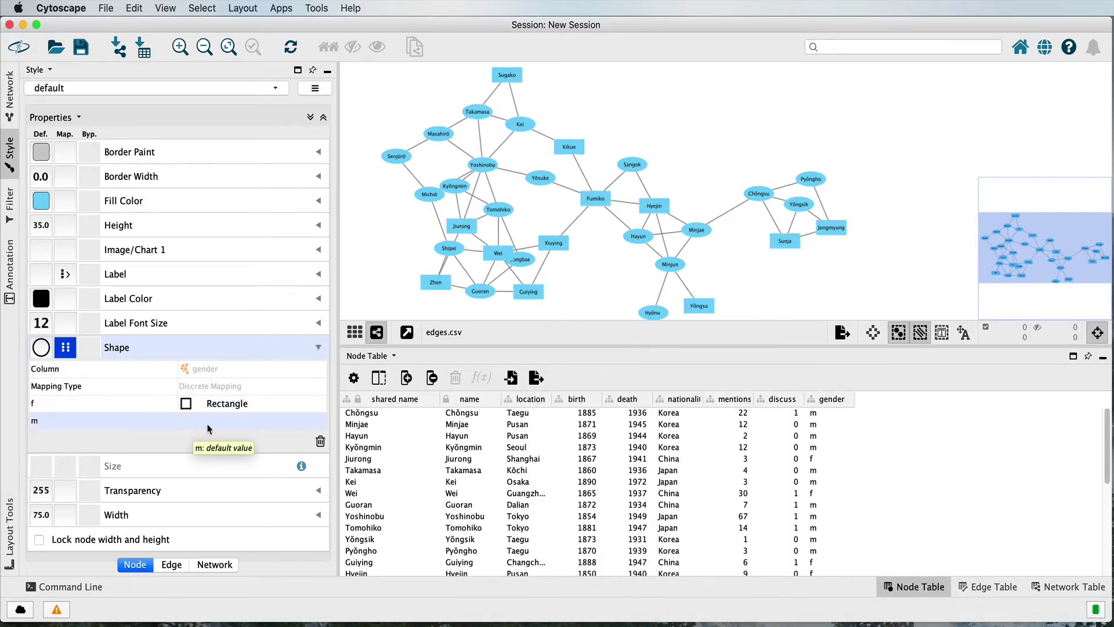
pyautogui.click(758, 431)
pyautogui.moveTo(791, 405); pyautogui.dragTo(620, 300)
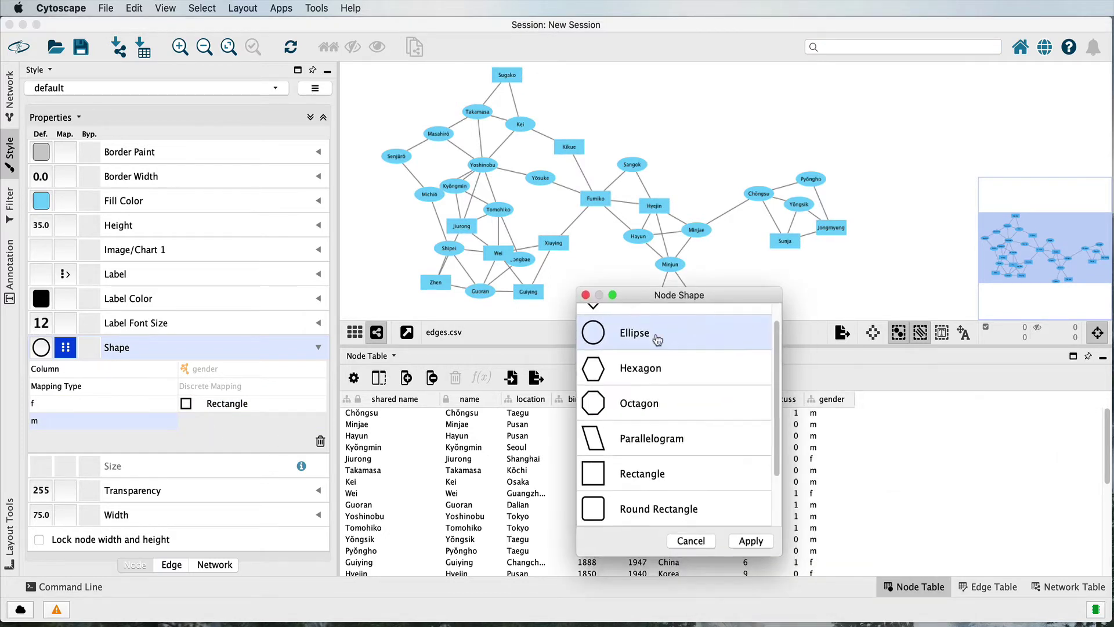
pyautogui.click(751, 540)
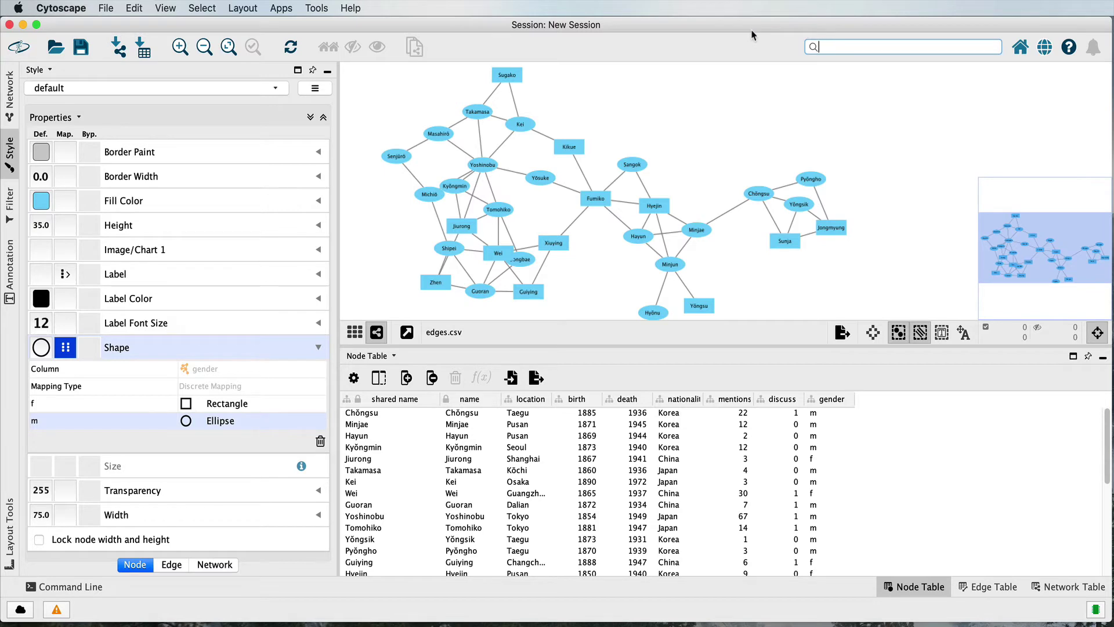
pyautogui.write('Korea')
pyautogui.press('Return')
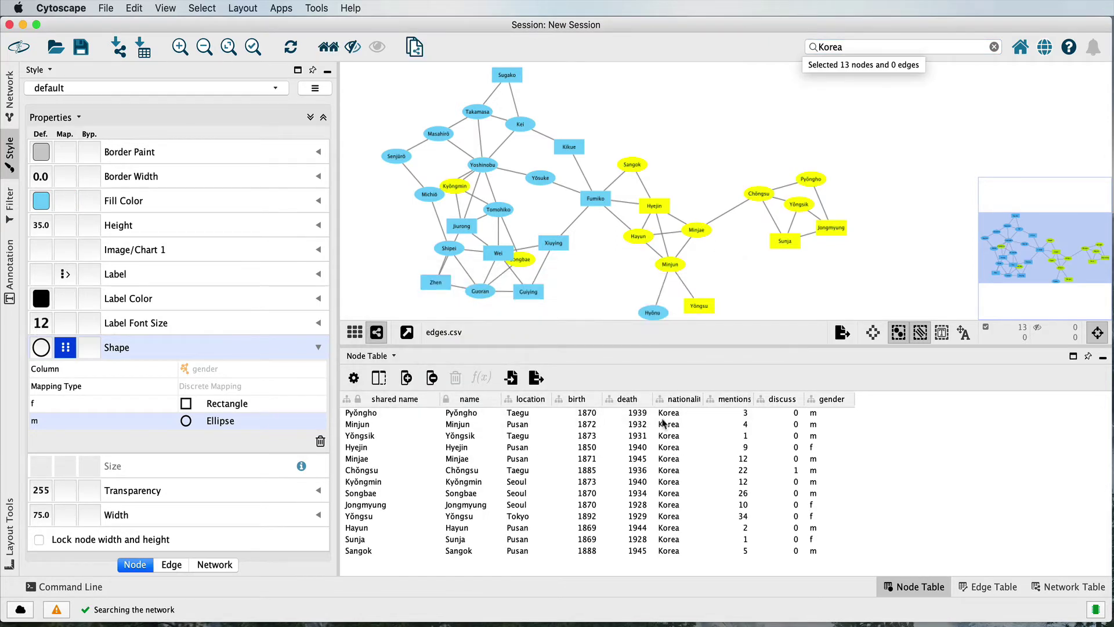
pyautogui.click(689, 129)
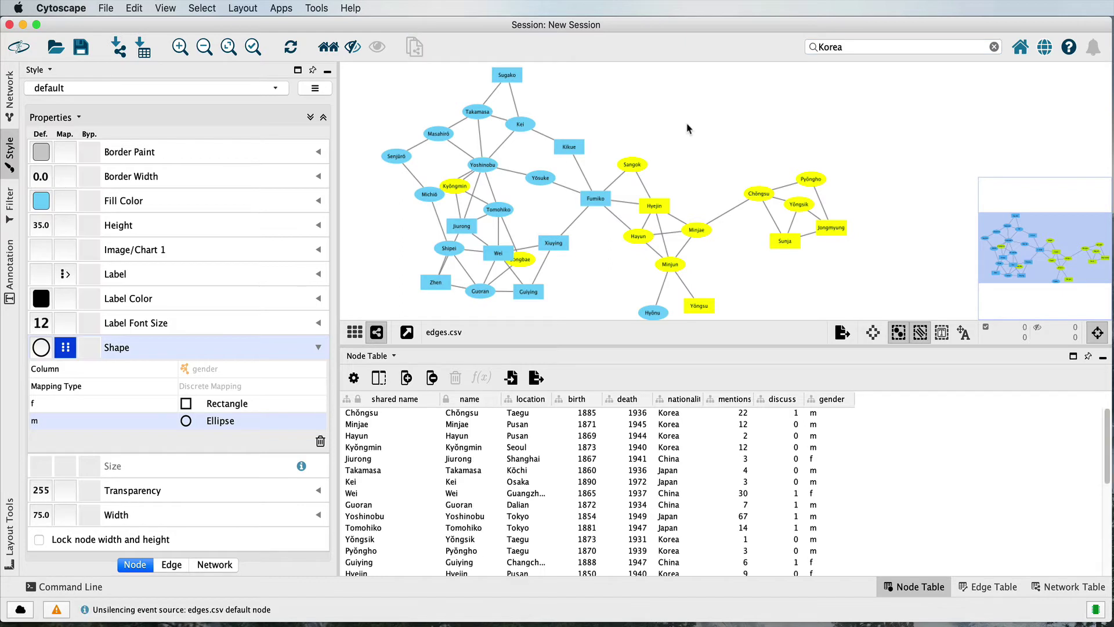
pyautogui.click(835, 48)
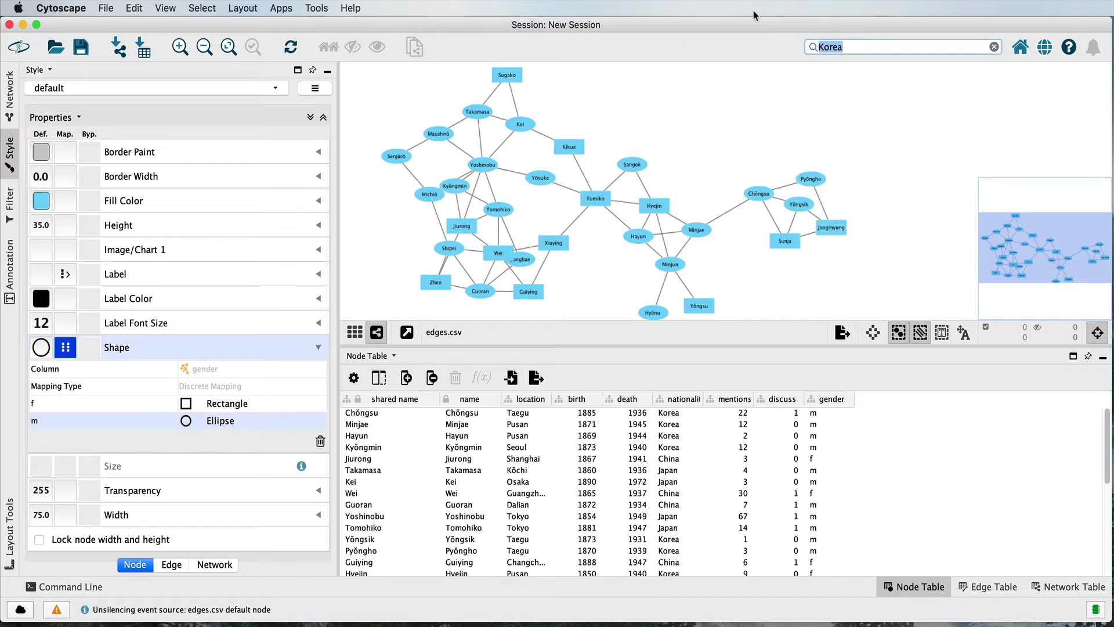
pyautogui.write('Tomohiko')
pyautogui.press('Return')
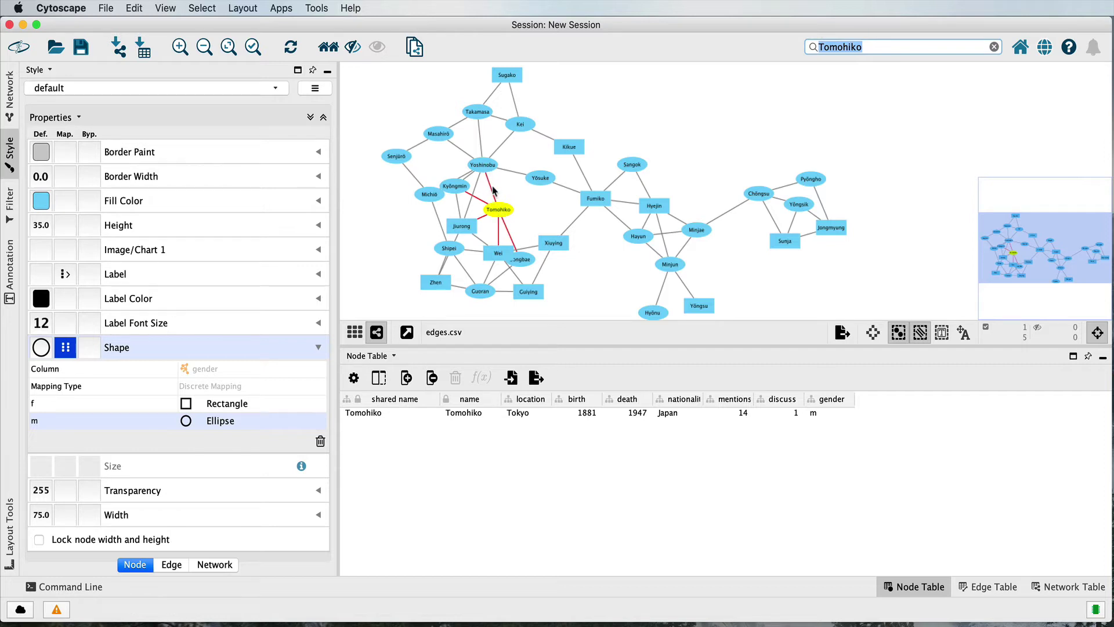
pyautogui.click(656, 130)
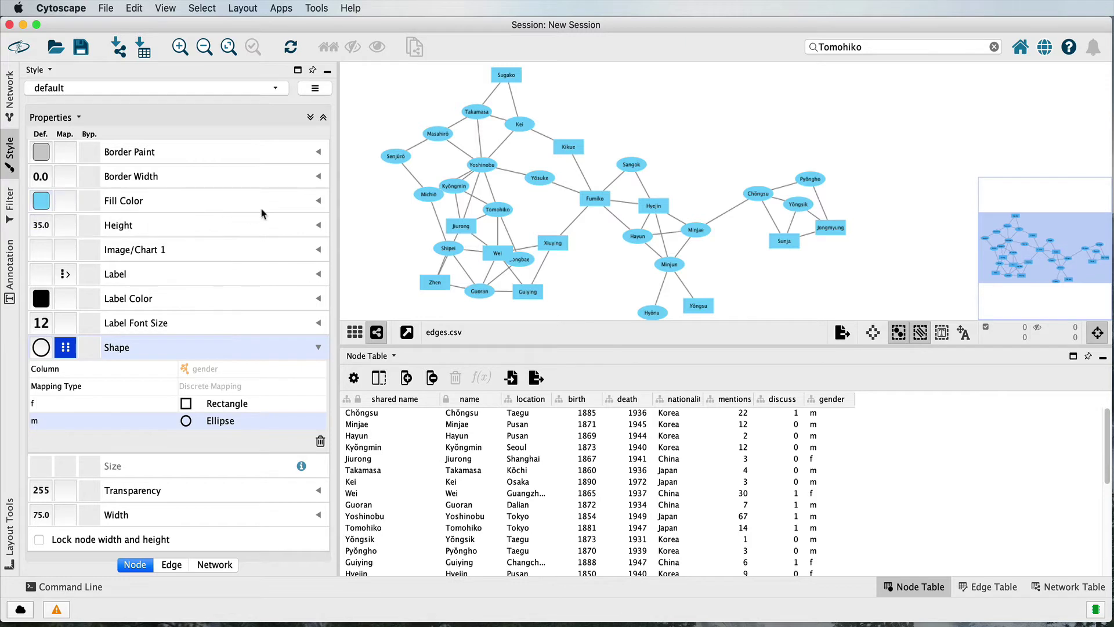
# Map node Fill Color to the nationality column with a Discrete Mapping
pyautogui.click(320, 203)
pyautogui.click(241, 221)
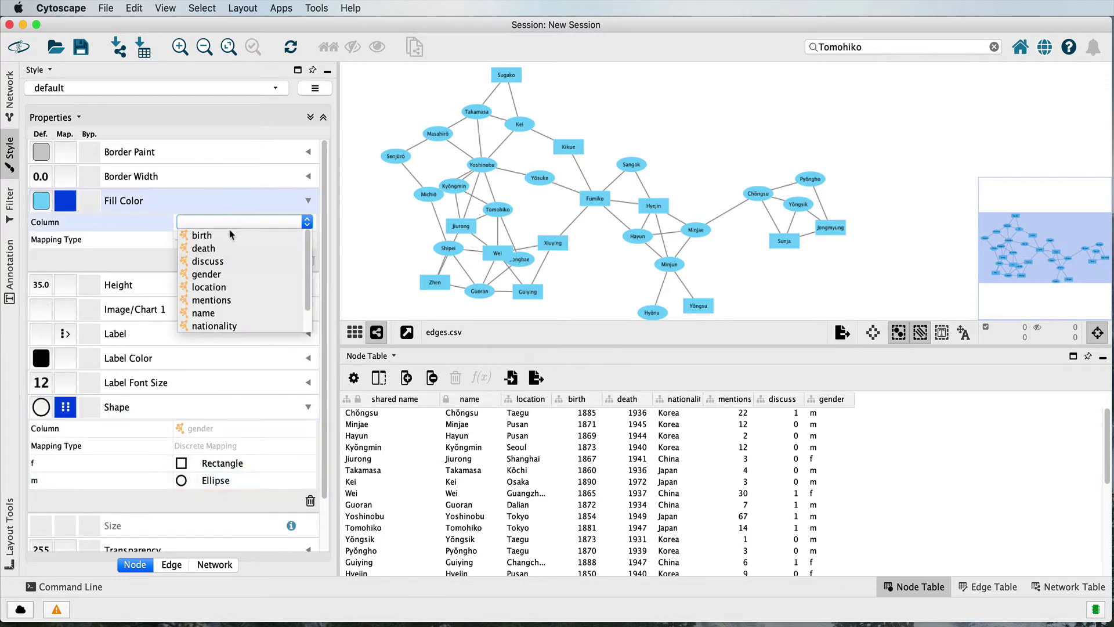
pyautogui.click(238, 325)
pyautogui.click(206, 239)
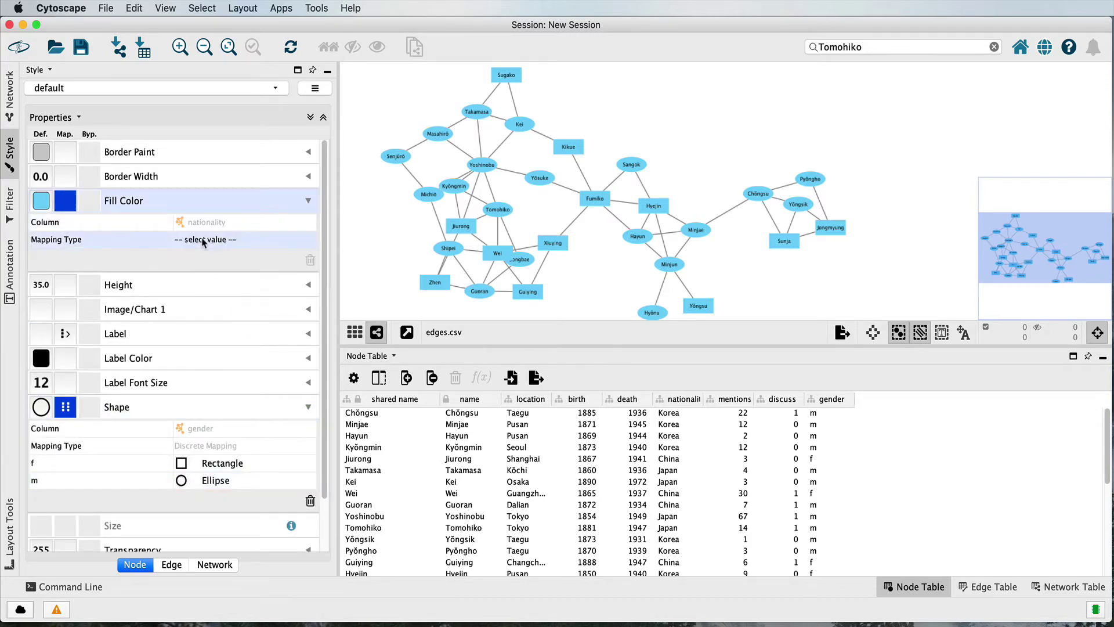
pyautogui.click(240, 240)
# Colour China green #99FF33, Japan purple #9999FF and Korea pink #FF9999
pyautogui.click(239, 262)
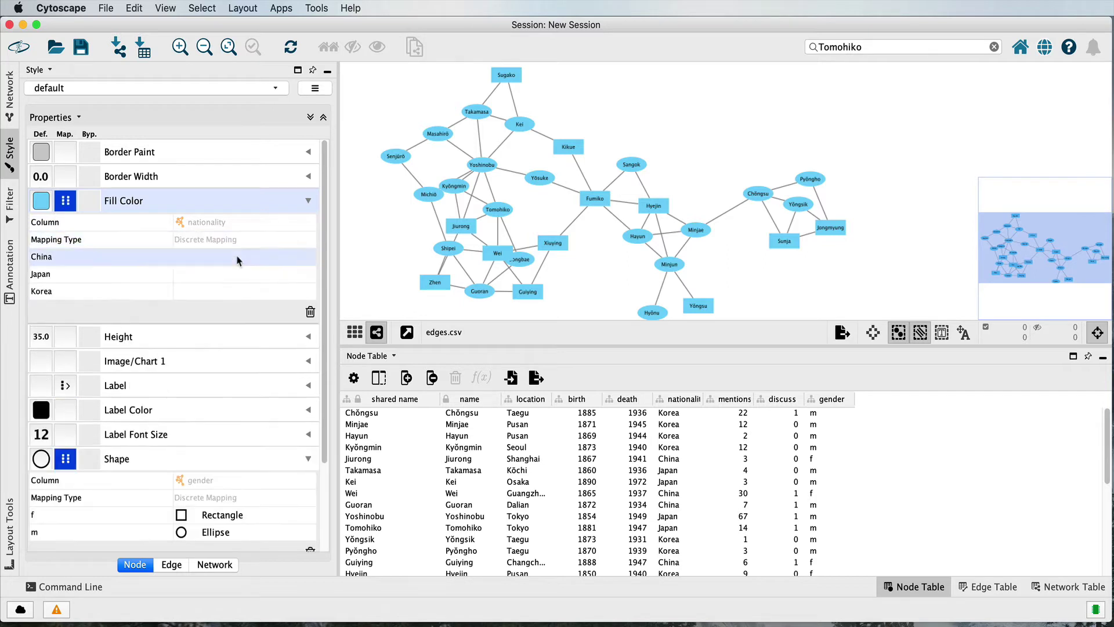
pyautogui.click(300, 256)
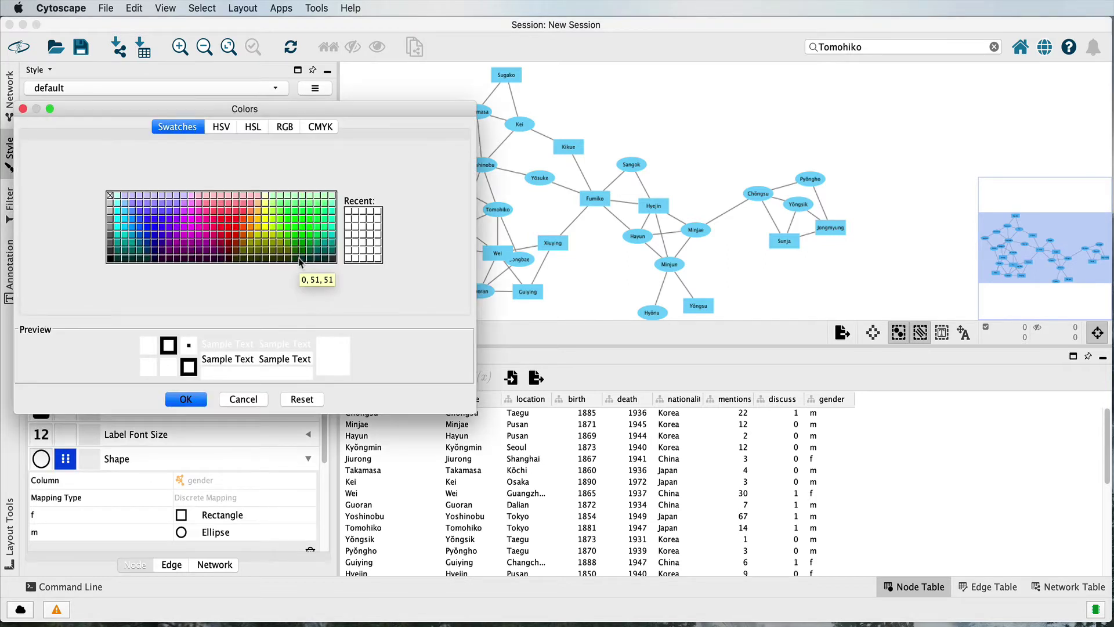
pyautogui.click(281, 220)
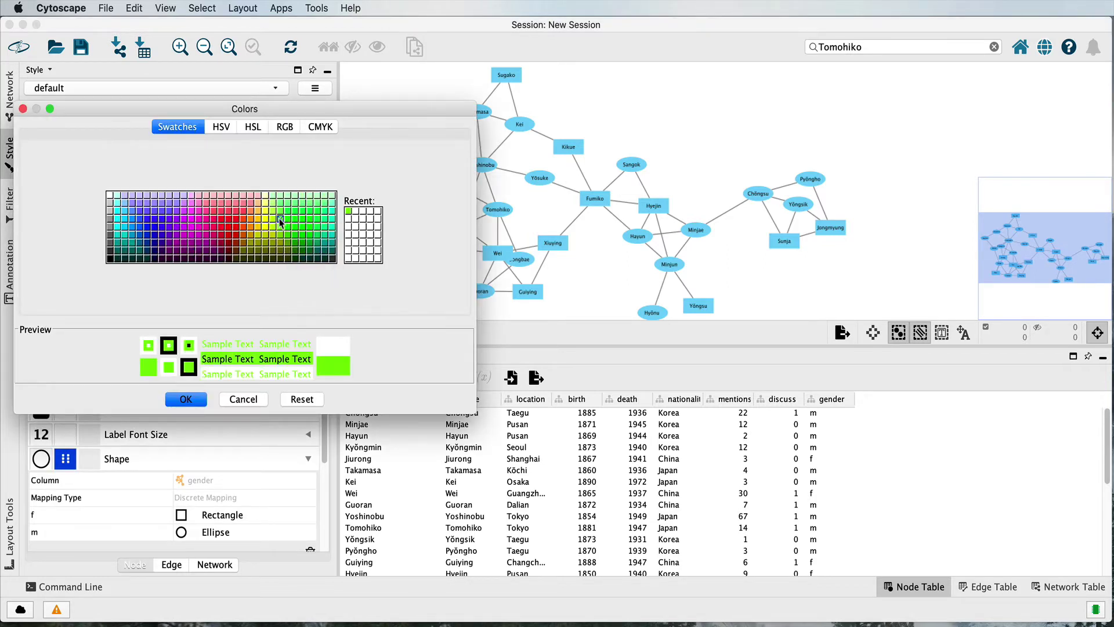
pyautogui.click(185, 398)
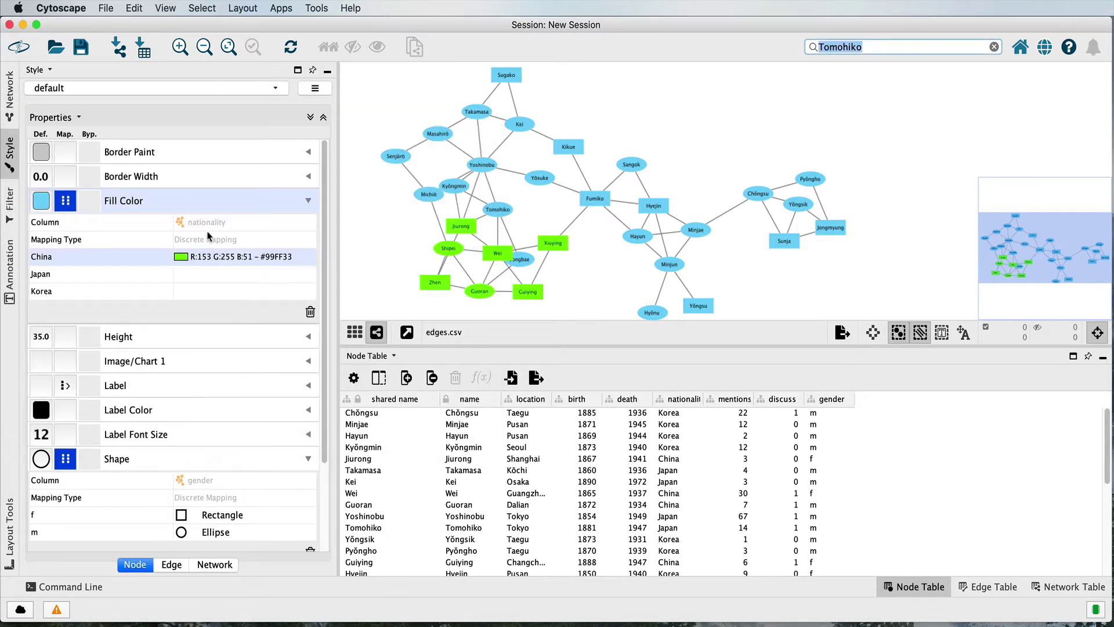
pyautogui.click(212, 274)
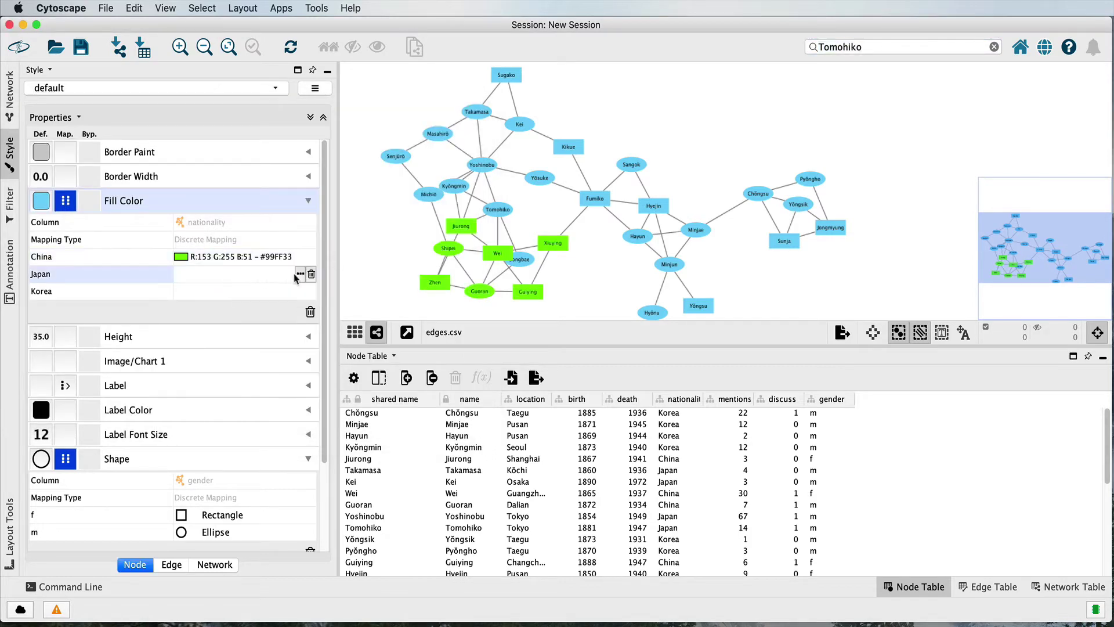
pyautogui.click(298, 275)
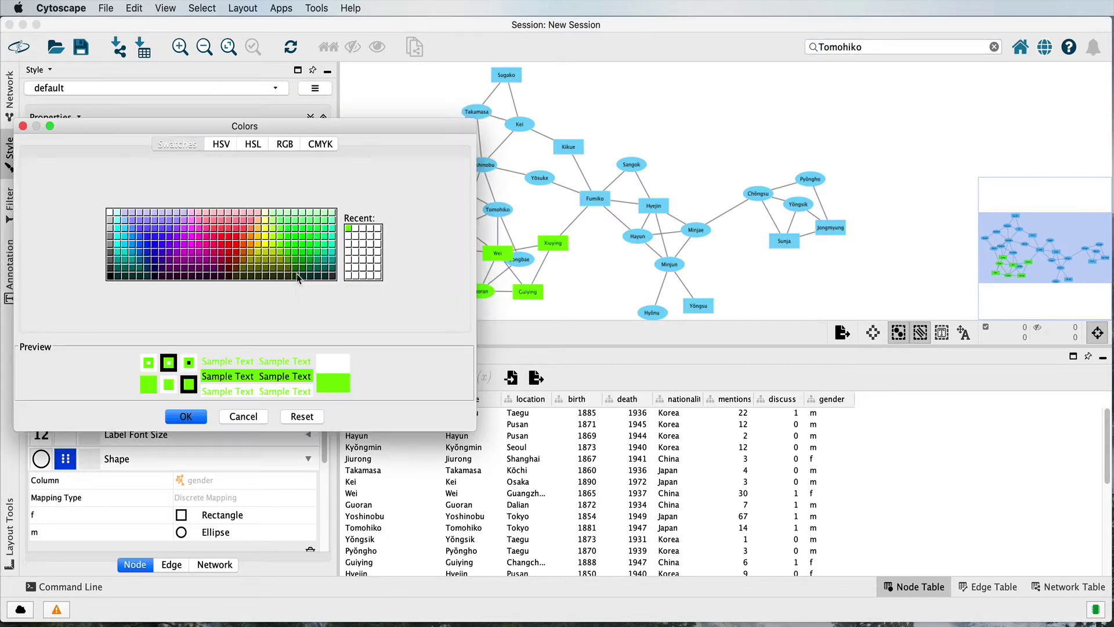
pyautogui.click(132, 221)
pyautogui.click(187, 416)
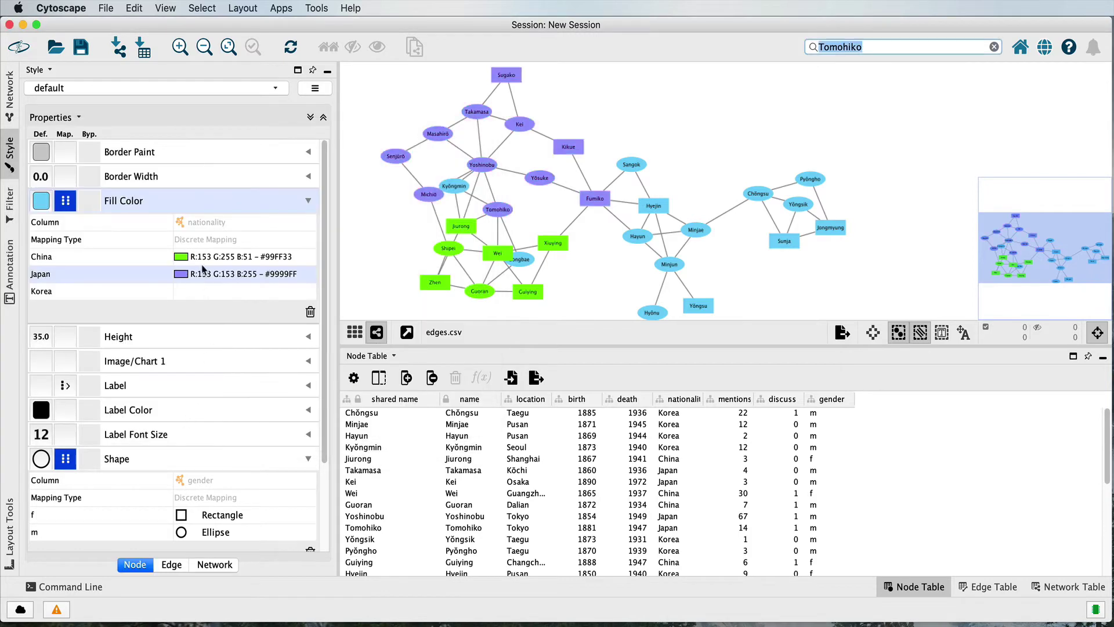
pyautogui.click(201, 291)
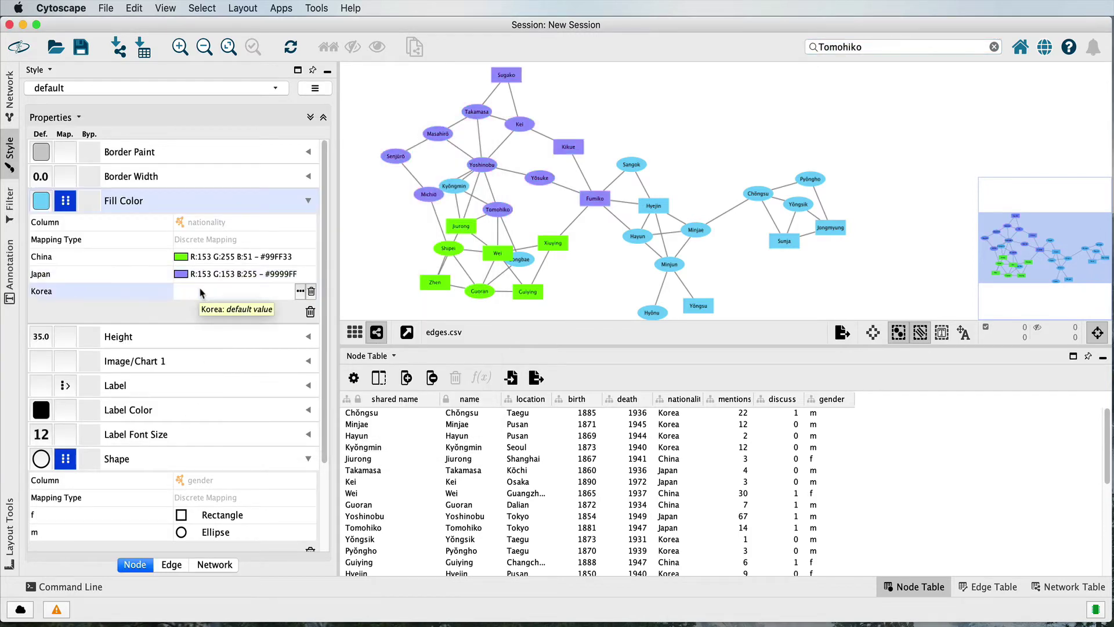
pyautogui.click(300, 291)
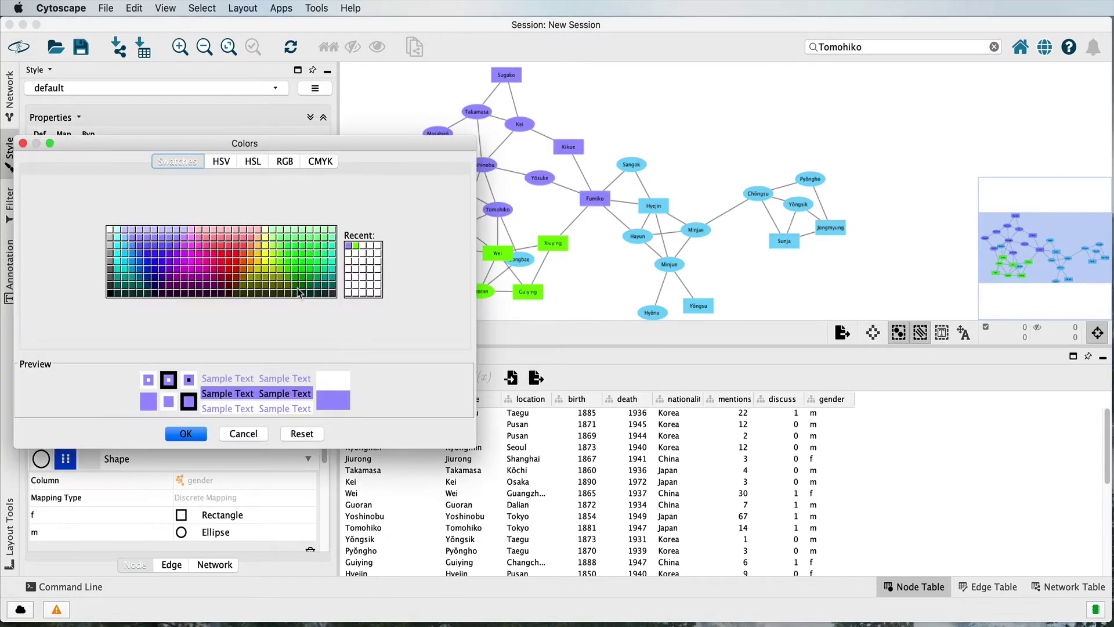
pyautogui.click(206, 239)
pyautogui.click(181, 432)
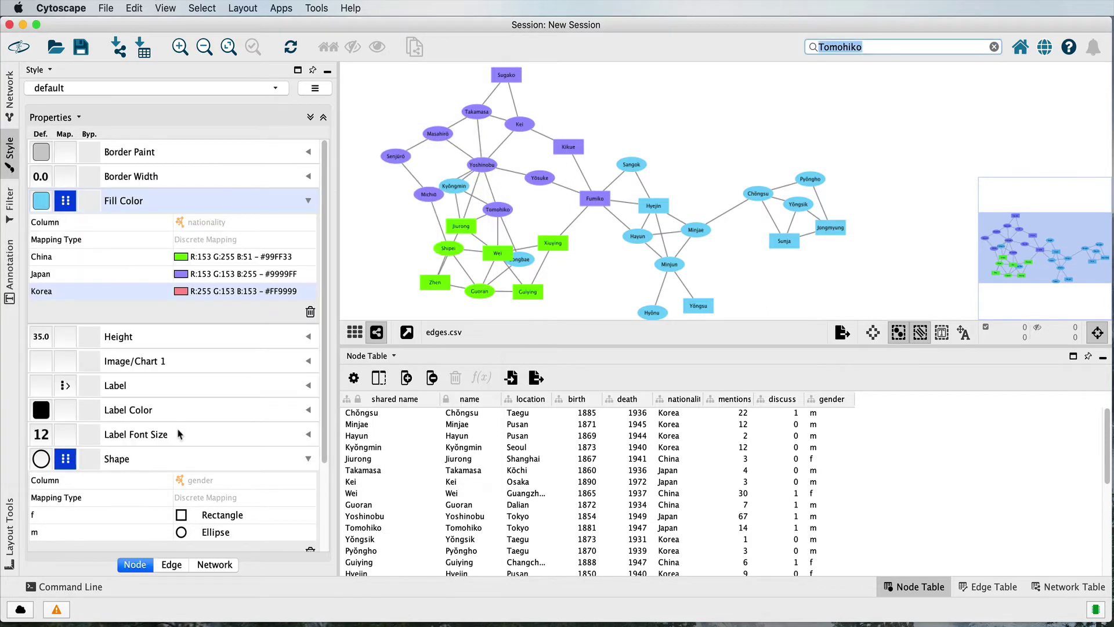
pyautogui.click(572, 250)
pyautogui.hscroll(-3, 696, 256)
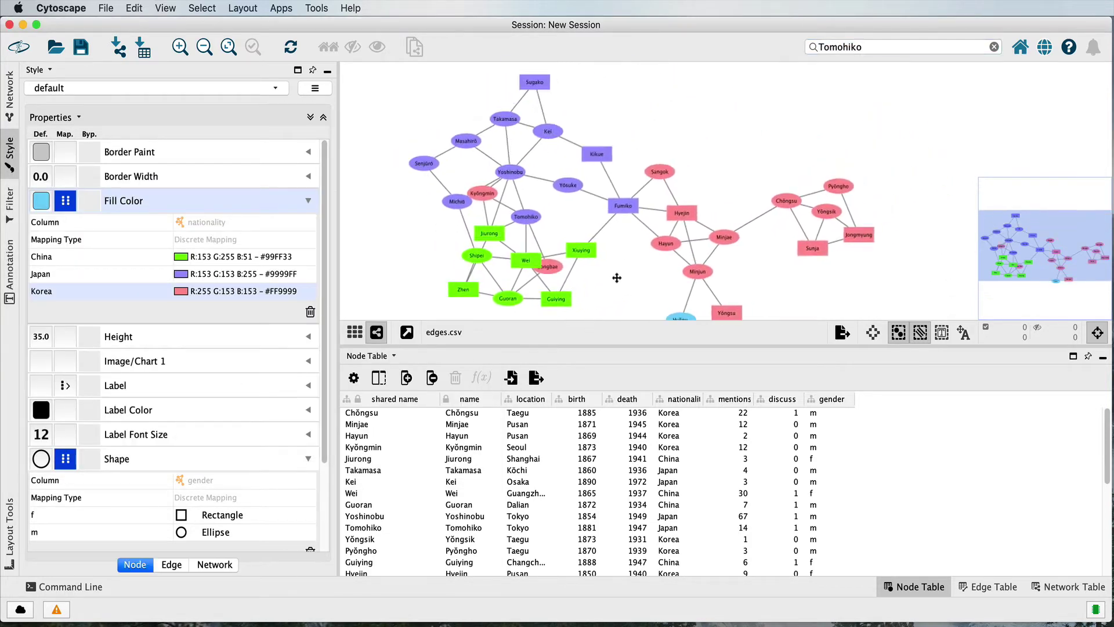
pyautogui.scroll(-2, 620, 223)
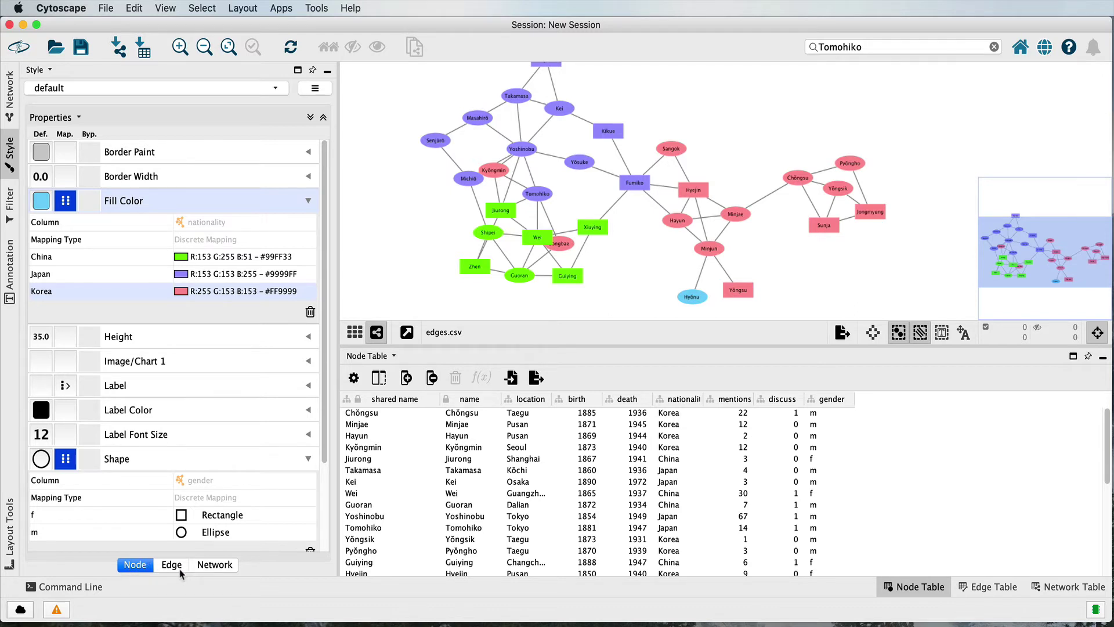
pyautogui.scroll(-5, 191, 357)
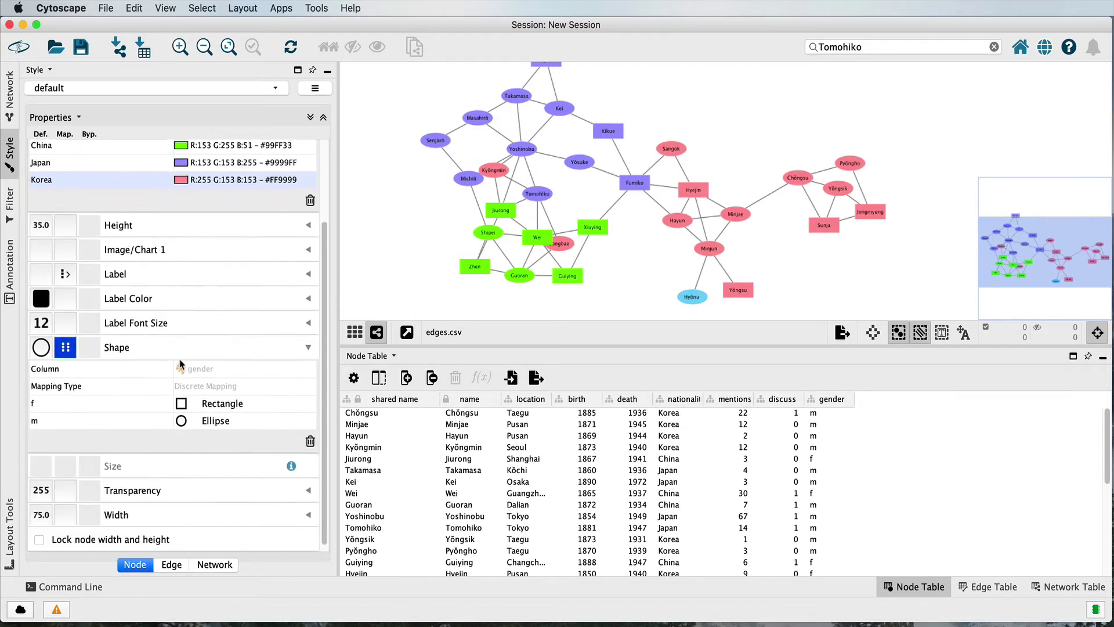
pyautogui.scroll(5, 123, 519)
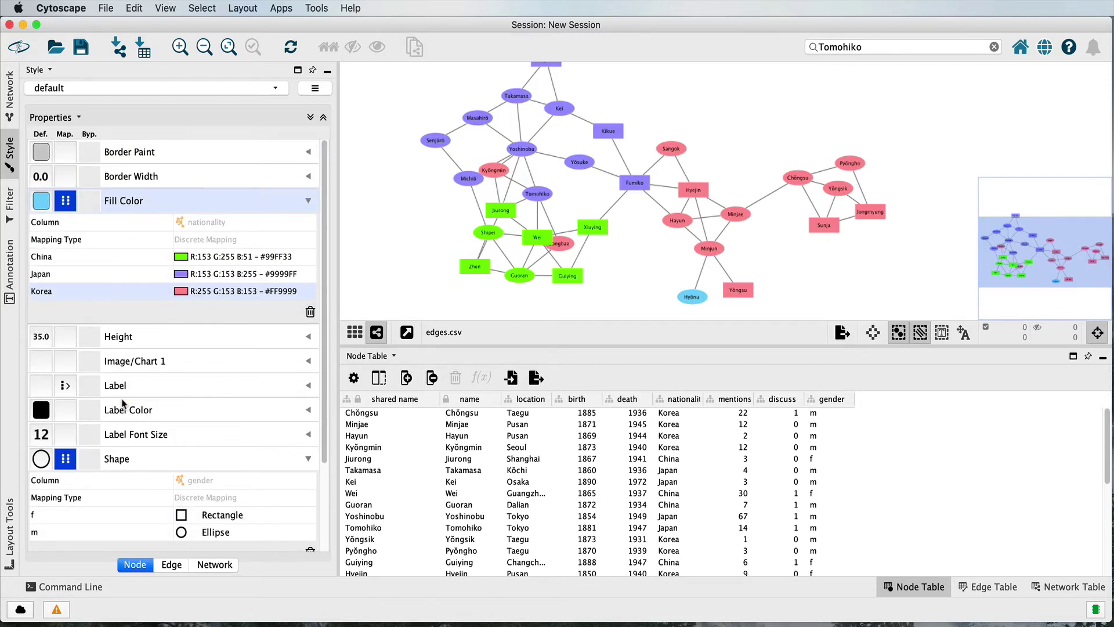
pyautogui.scroll(-5, 113, 404)
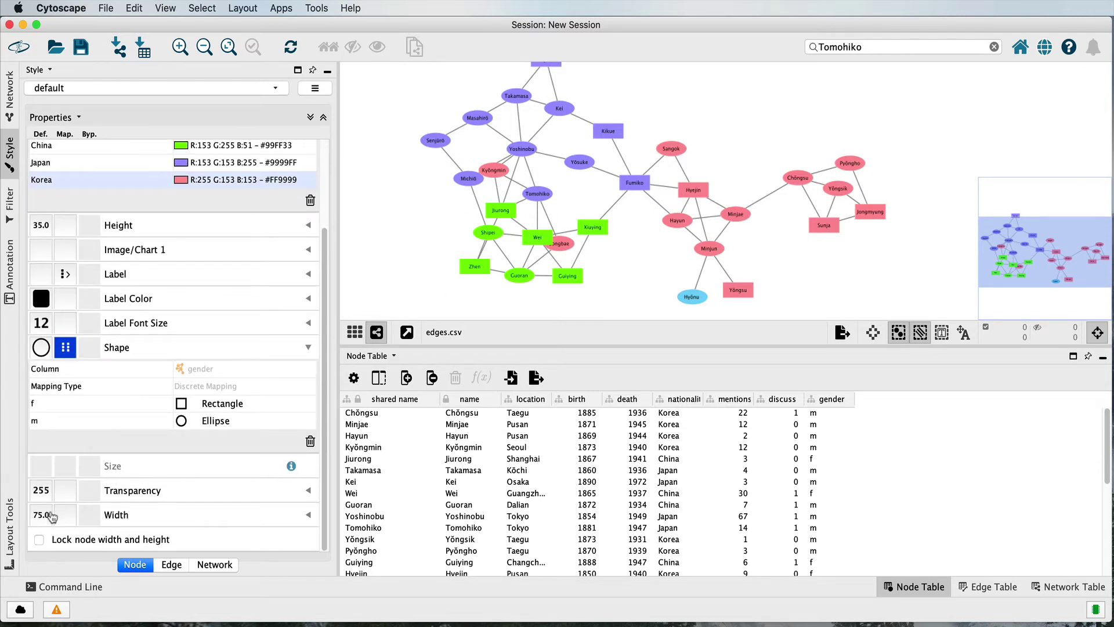
# Lock node width and height, and map Size continuously to the mentions column
pyautogui.click(39, 541)
pyautogui.click(308, 467)
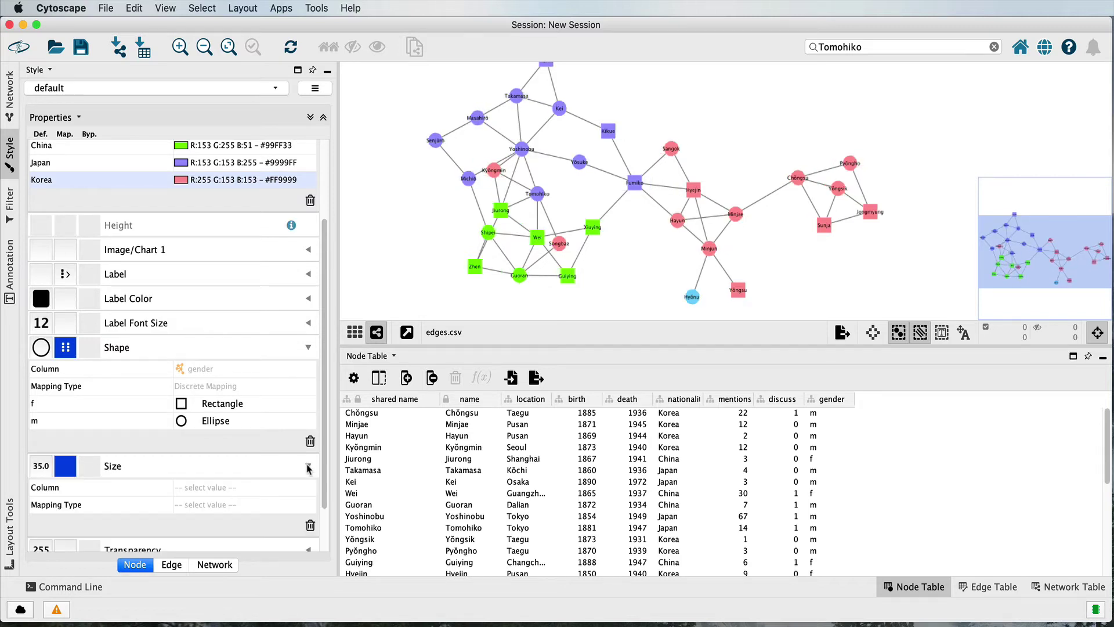
pyautogui.click(208, 492)
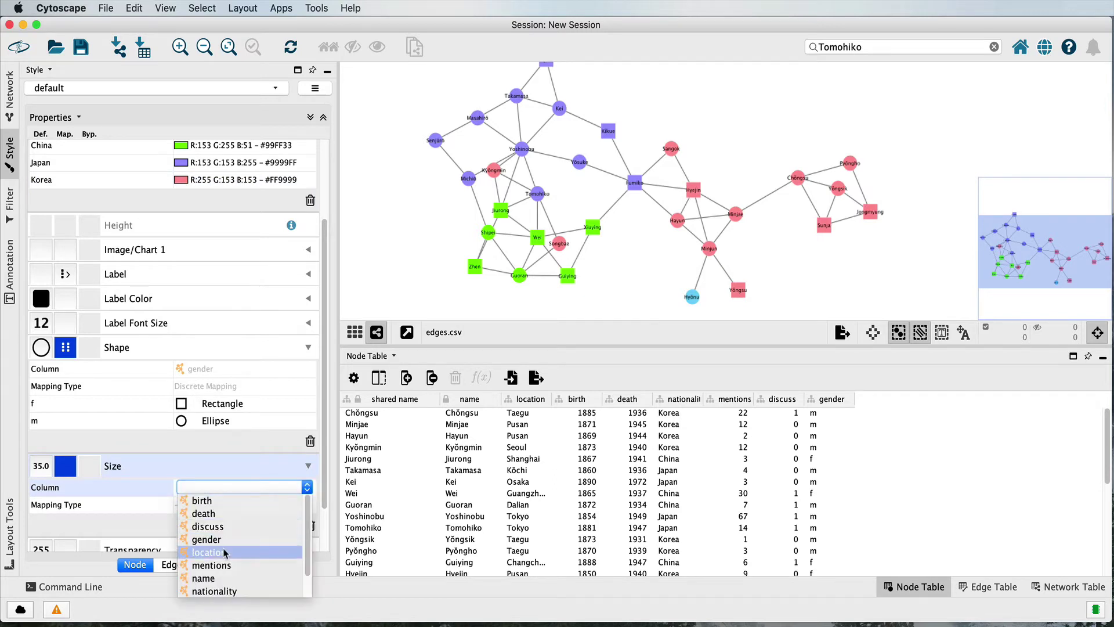
pyautogui.click(228, 566)
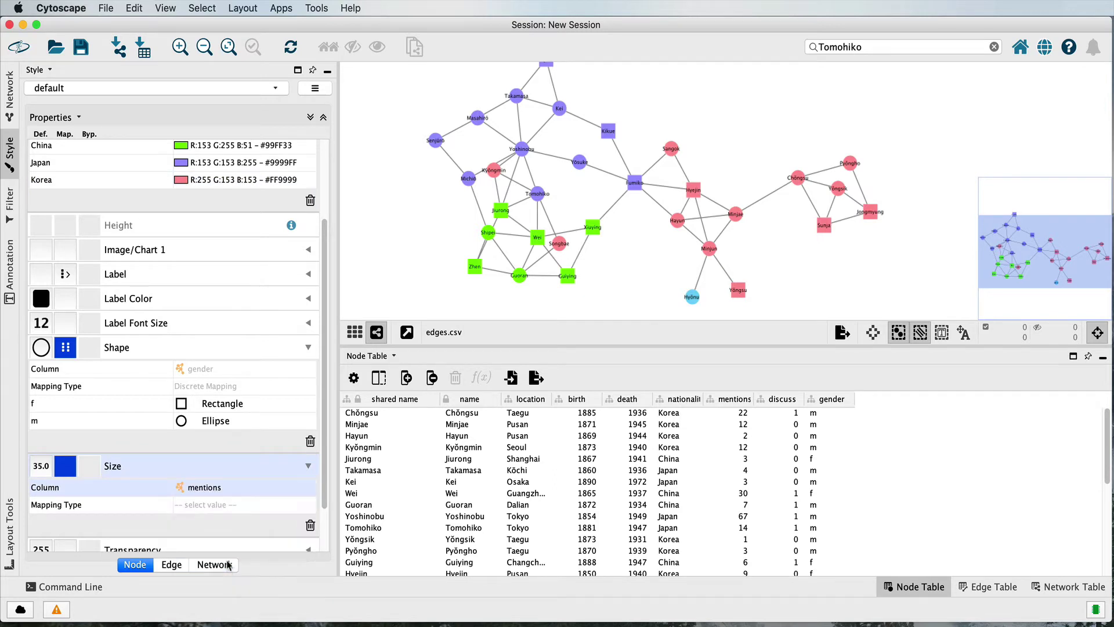
pyautogui.click(221, 503)
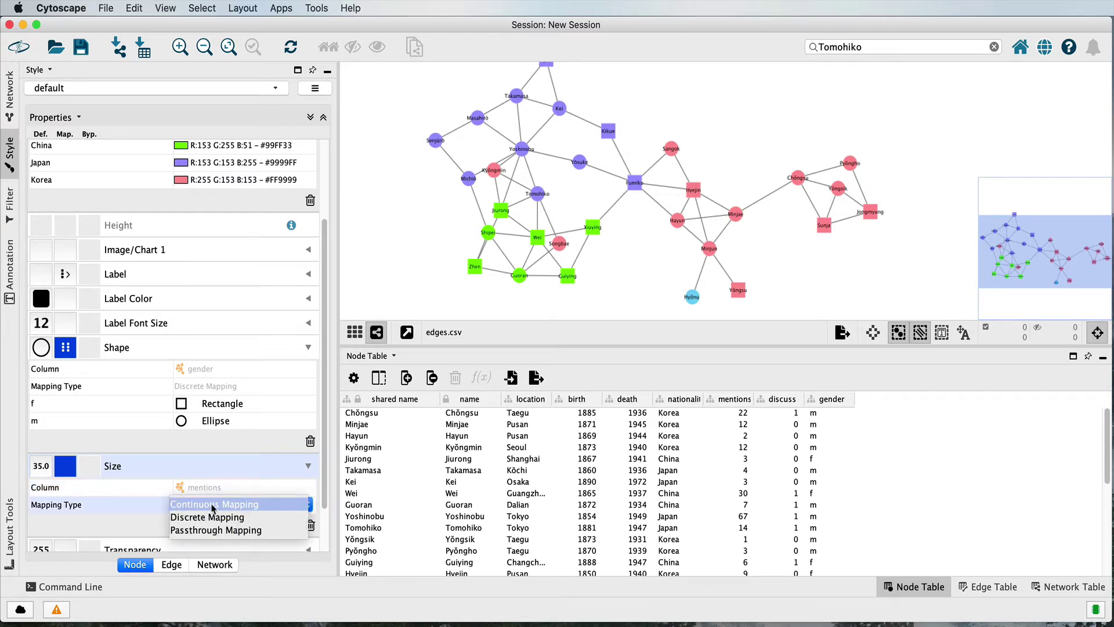
pyautogui.click(212, 508)
pyautogui.scroll(-2, 181, 500)
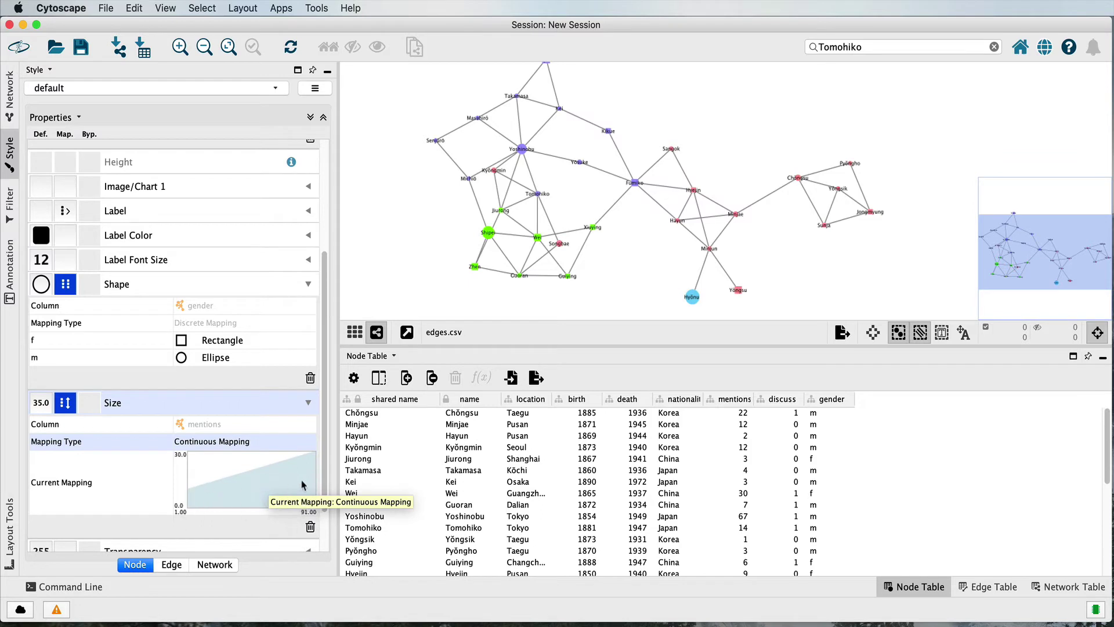
# Raise both the smallest and largest node sizes in the Size continuous mapping editor
pyautogui.click(264, 489)
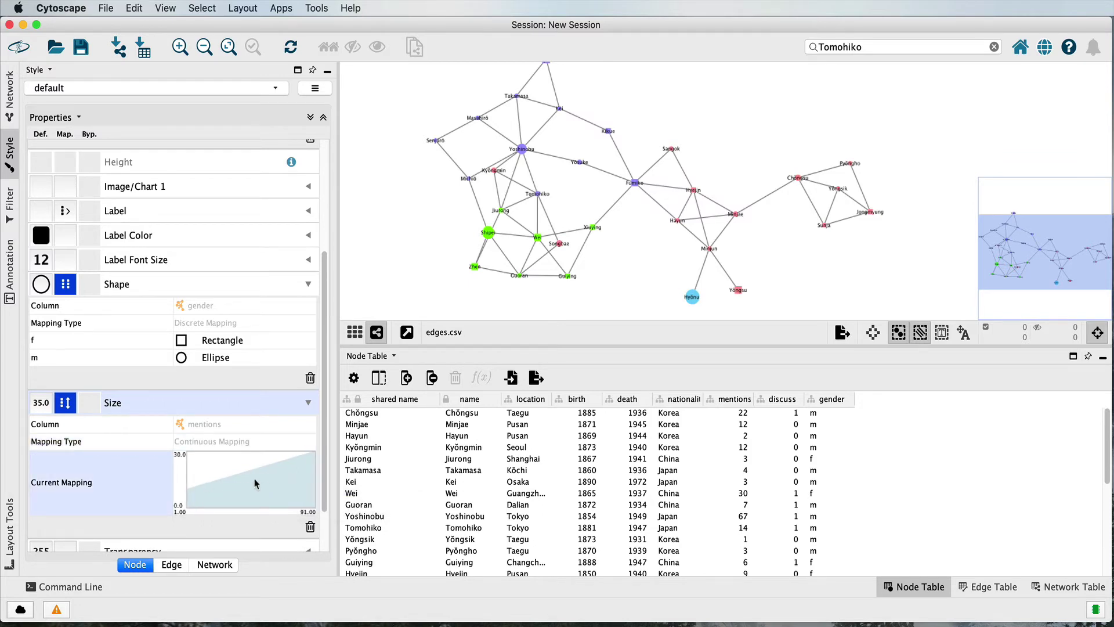
pyautogui.click(255, 486)
pyautogui.moveTo(220, 331); pyautogui.dragTo(448, 304)
pyautogui.moveTo(294, 400); pyautogui.dragTo(301, 363)
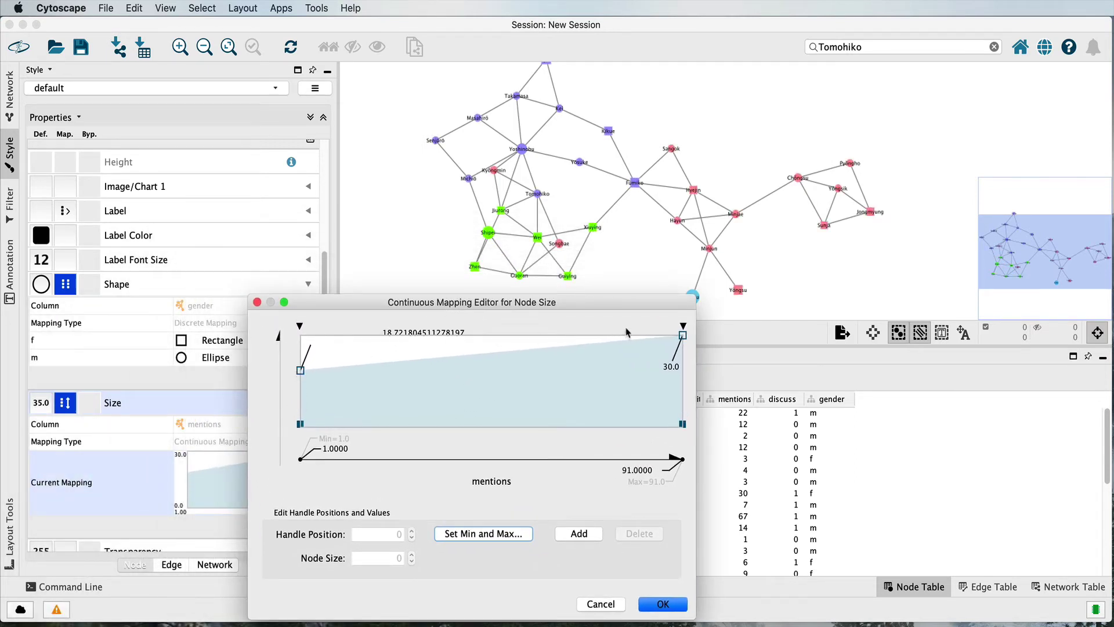
pyautogui.moveTo(683, 337)
pyautogui.mouseDown()
pyautogui.moveTo(684, 325)
pyautogui.moveTo(685, 347)
pyautogui.mouseUp()
pyautogui.click(657, 605)
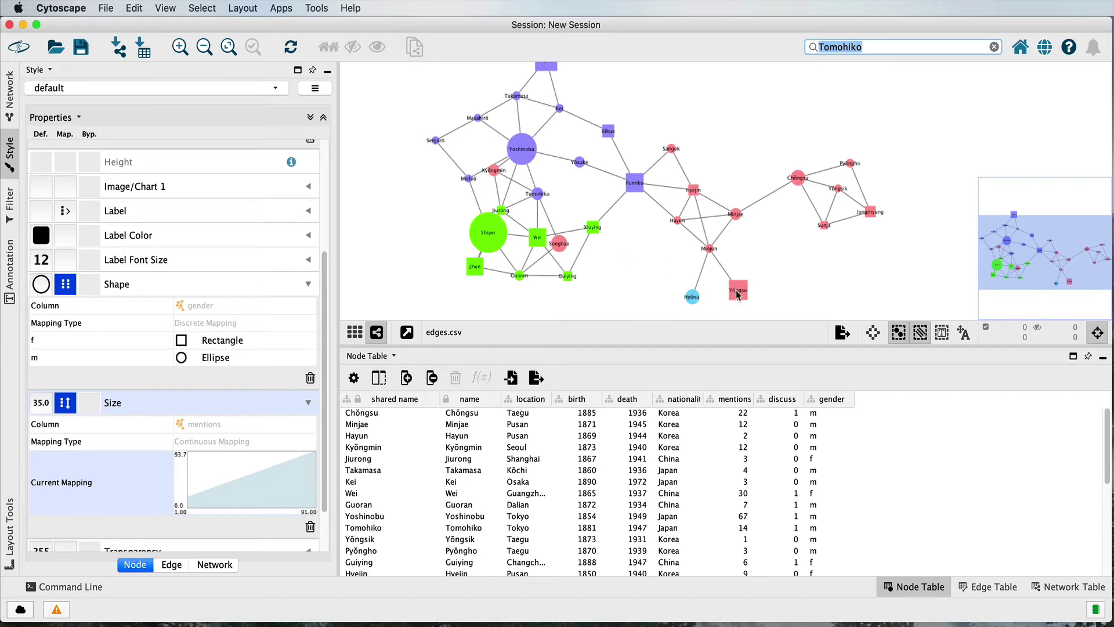
# Check Yöngsu, Yoshinobu, Shipei, Sangok and Sunja node sizes, then show edge style properties
pyautogui.click(734, 289)
pyautogui.click(518, 147)
pyautogui.click(493, 246)
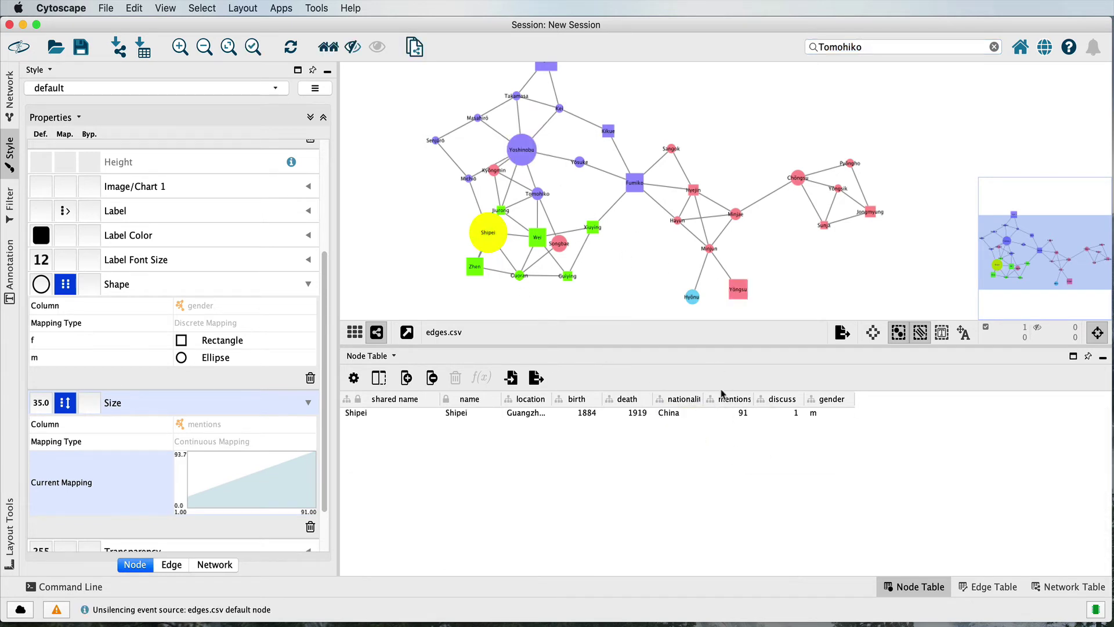
pyautogui.click(655, 283)
pyautogui.click(671, 149)
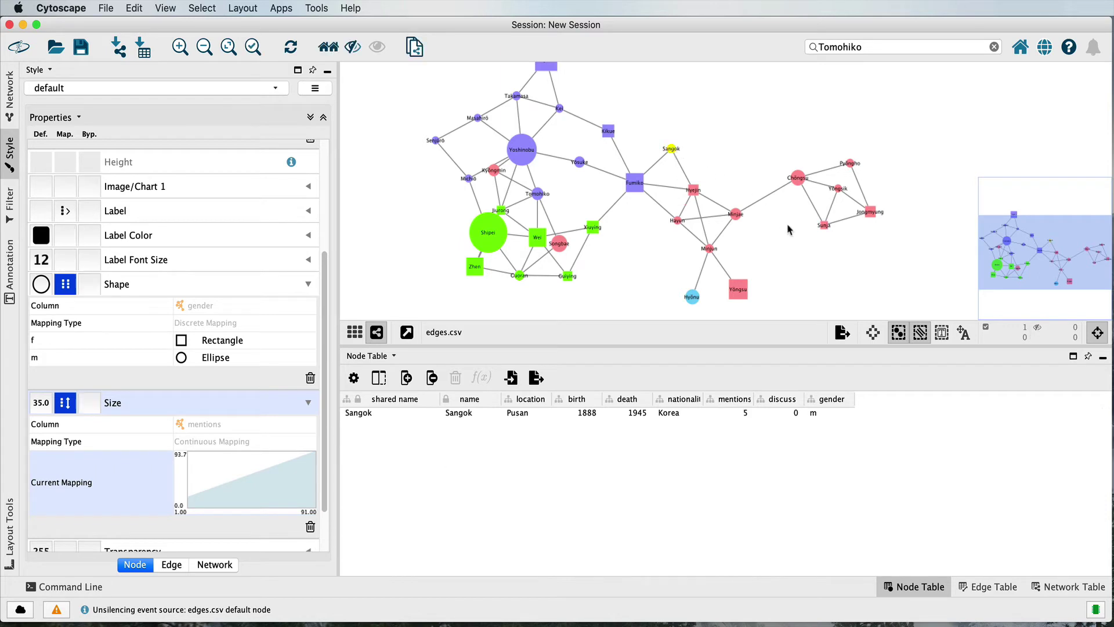
pyautogui.click(824, 226)
pyautogui.click(633, 274)
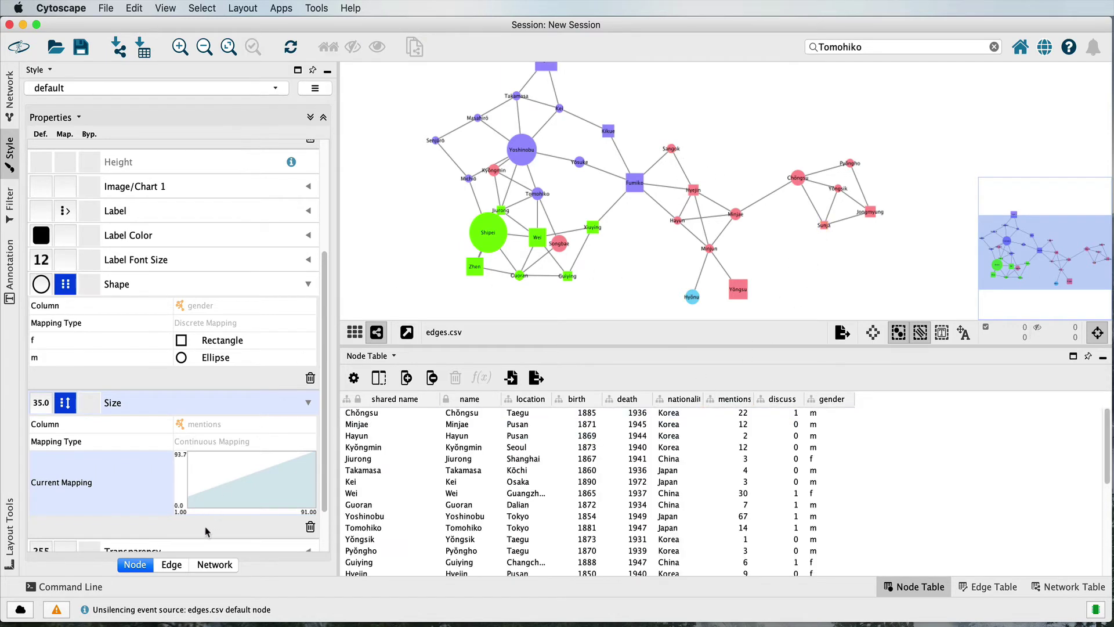
pyautogui.click(171, 565)
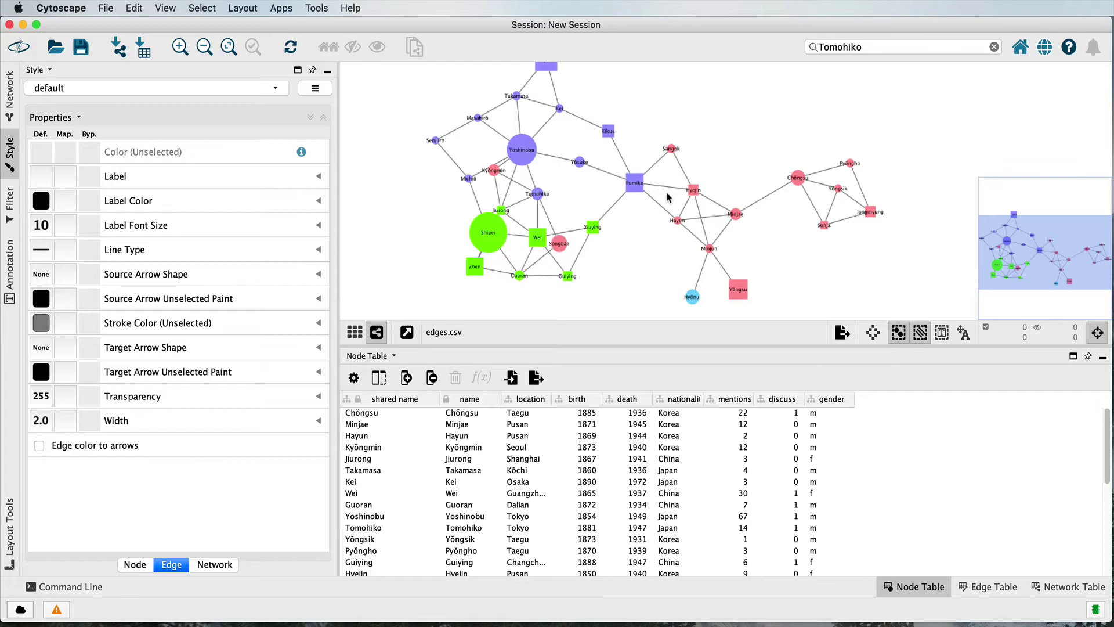
# Map edge Width continuously to the intensity column
pyautogui.click(989, 586)
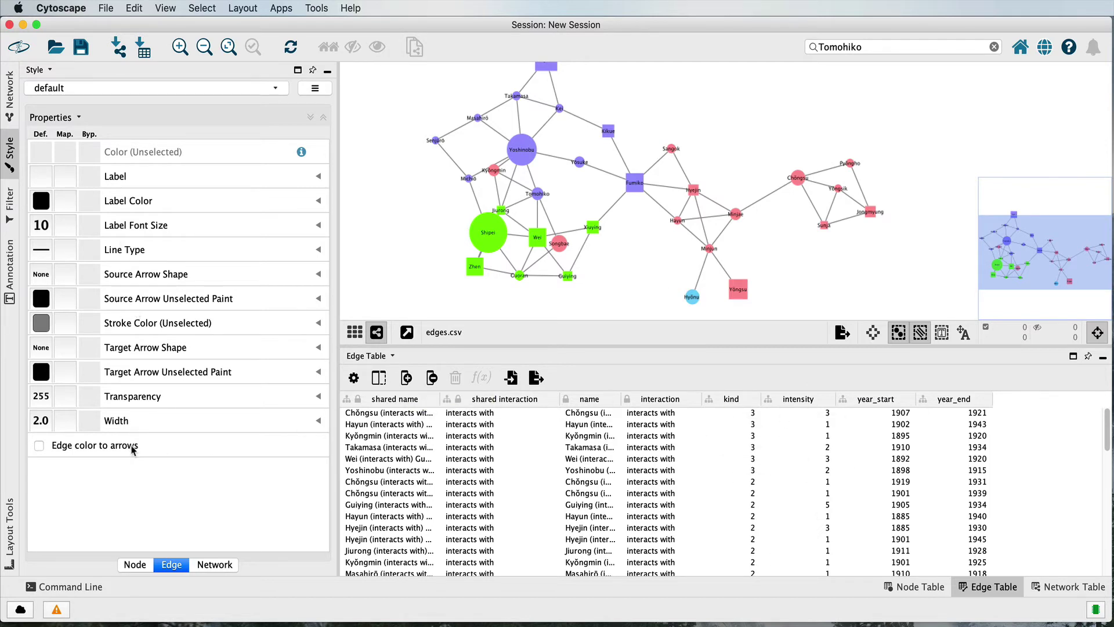
pyautogui.click(116, 422)
pyautogui.click(320, 424)
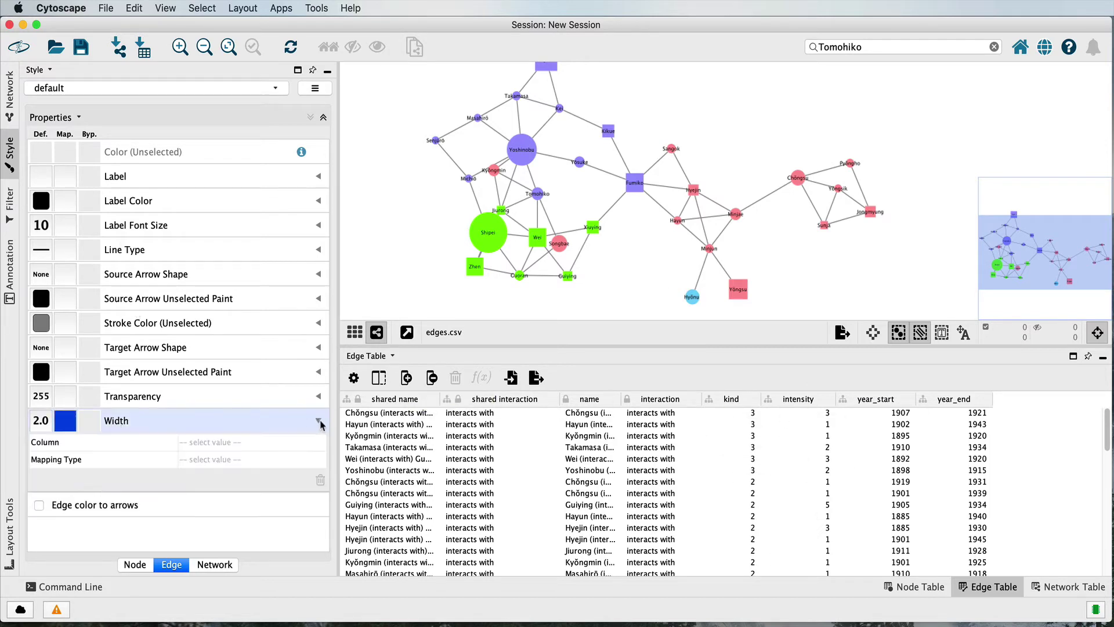
pyautogui.click(223, 443)
pyautogui.click(223, 442)
pyautogui.click(223, 456)
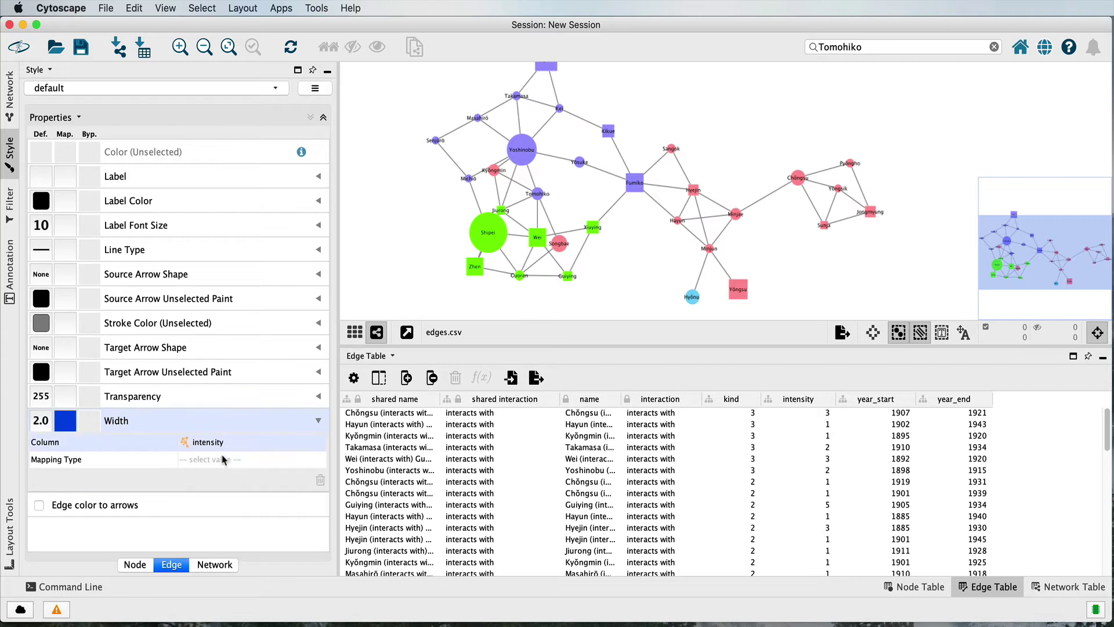
pyautogui.click(232, 462)
pyautogui.click(239, 461)
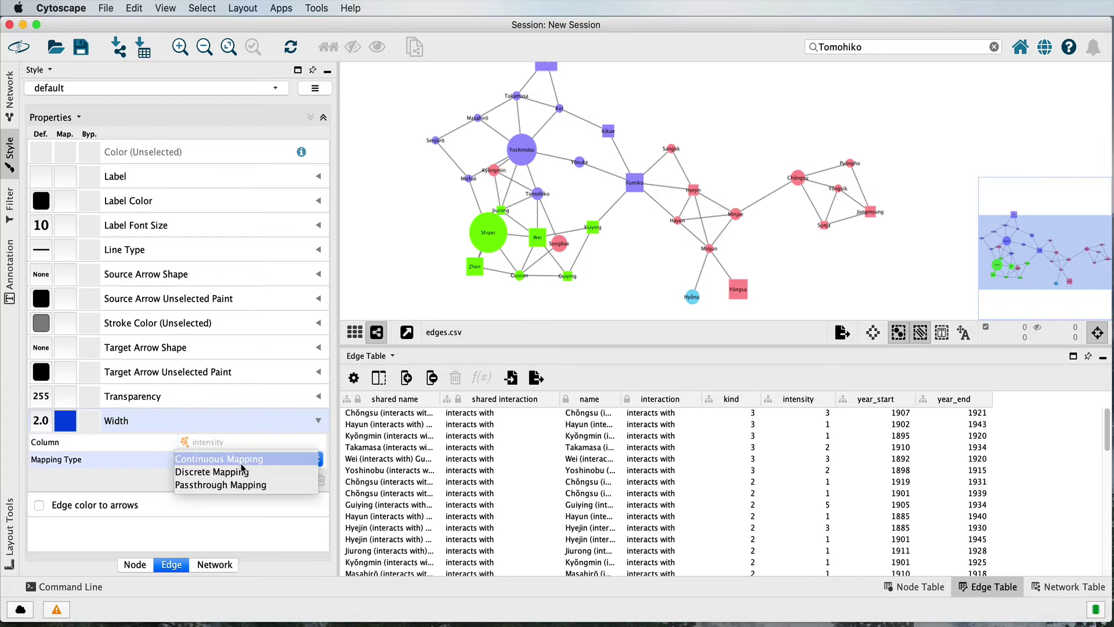
pyautogui.click(238, 459)
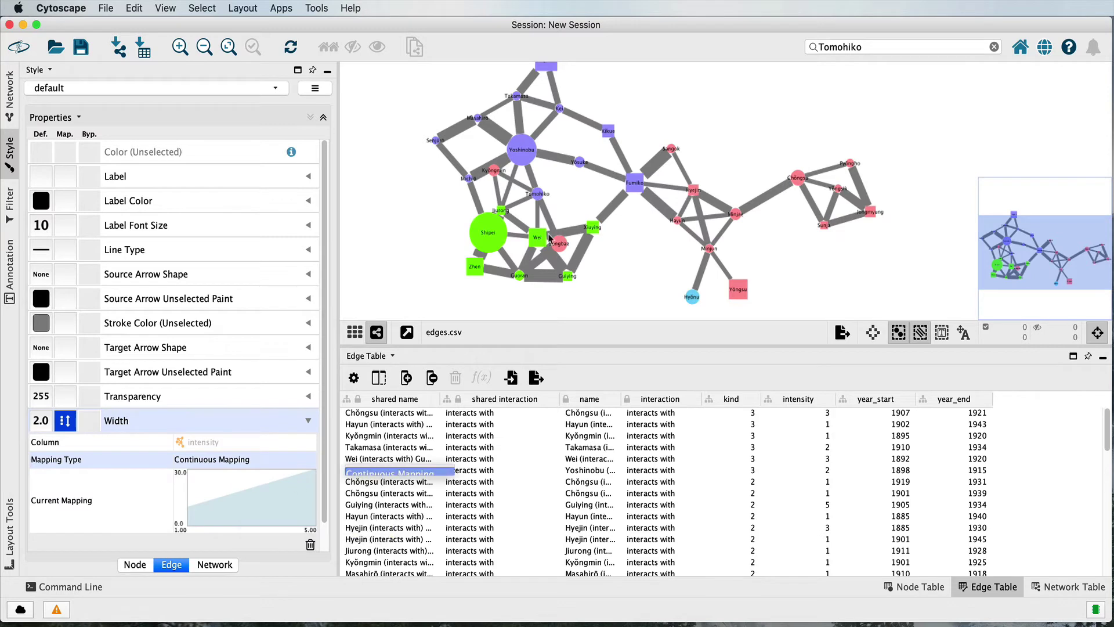
# Set the intensity range to 1–5 and drag both width handles lower for thinner edges
pyautogui.click(244, 504)
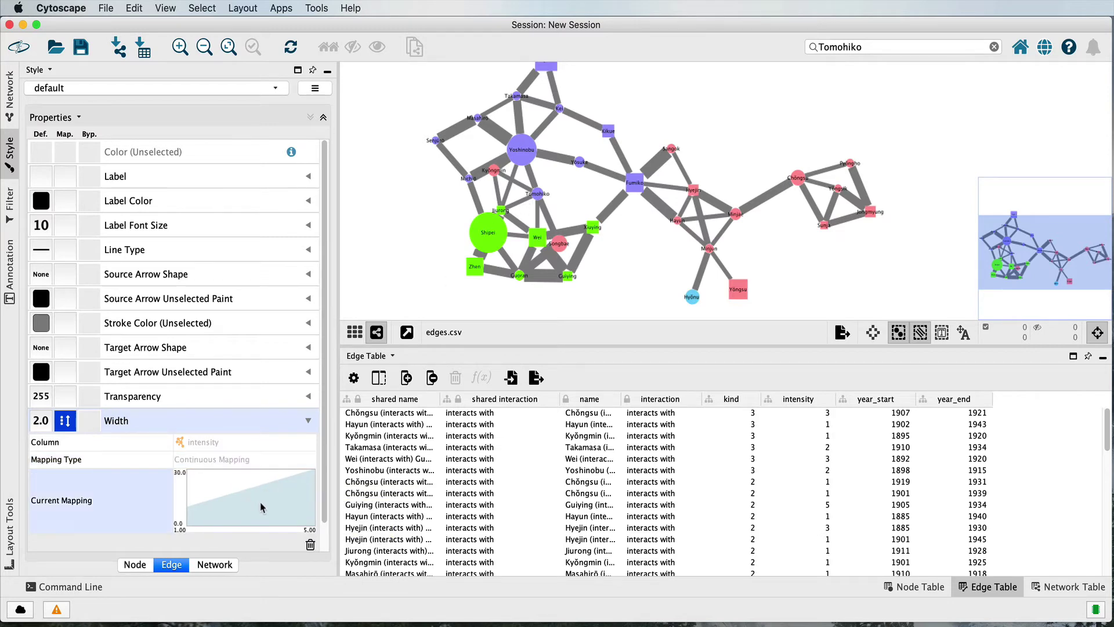
pyautogui.click(260, 506)
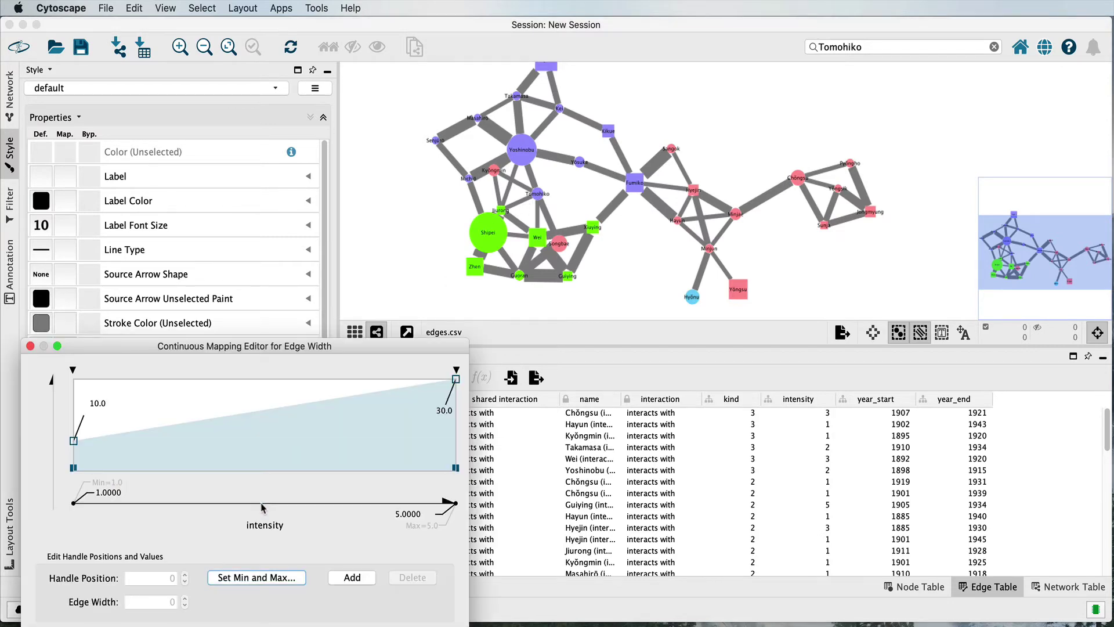
pyautogui.click(249, 578)
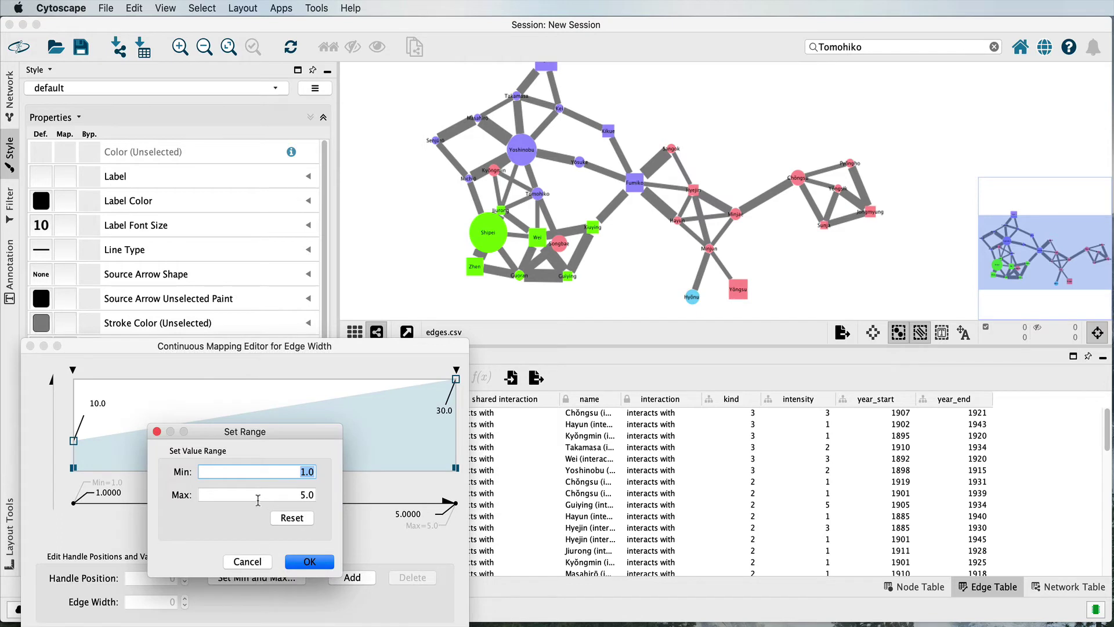
pyautogui.click(313, 563)
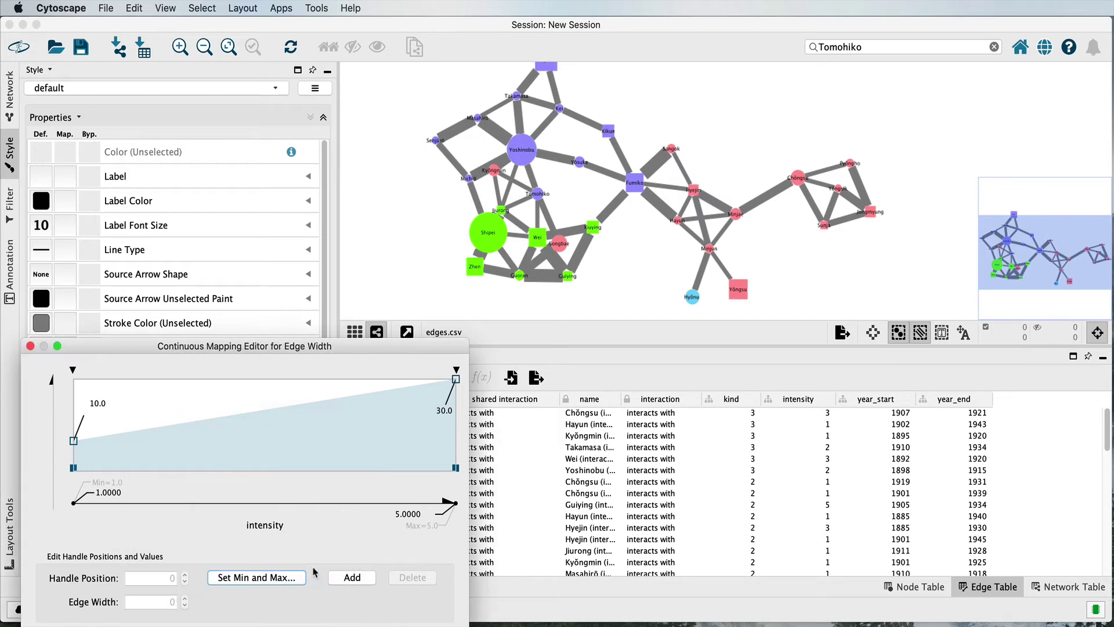
pyautogui.moveTo(75, 443); pyautogui.dragTo(74, 457)
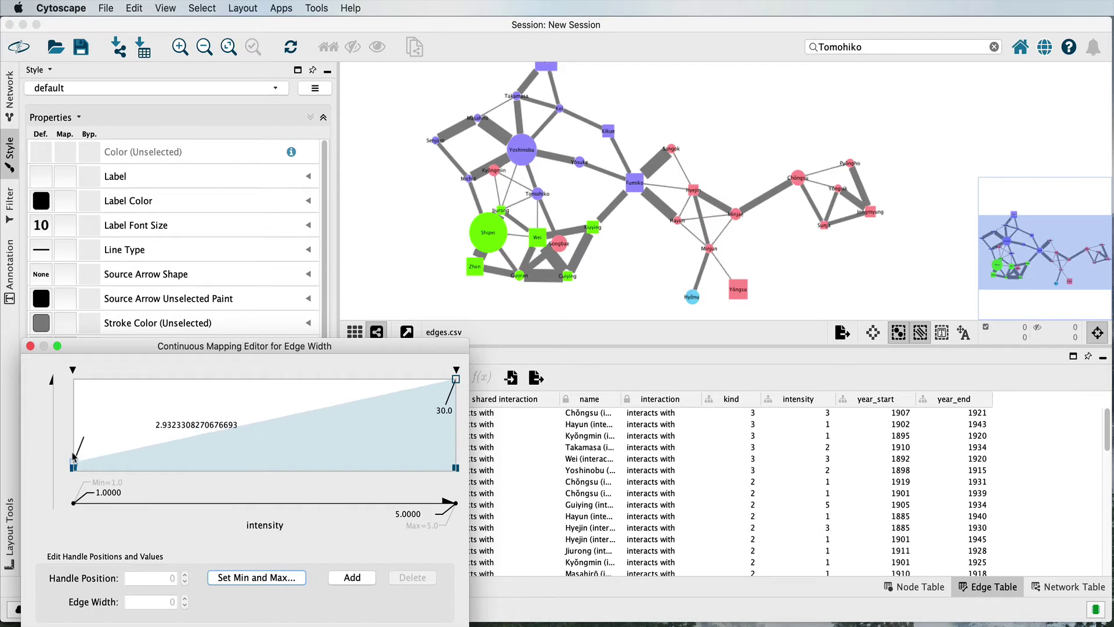
pyautogui.moveTo(453, 386)
pyautogui.mouseDown()
pyautogui.moveTo(456, 410)
pyautogui.moveTo(457, 398)
pyautogui.mouseUp()
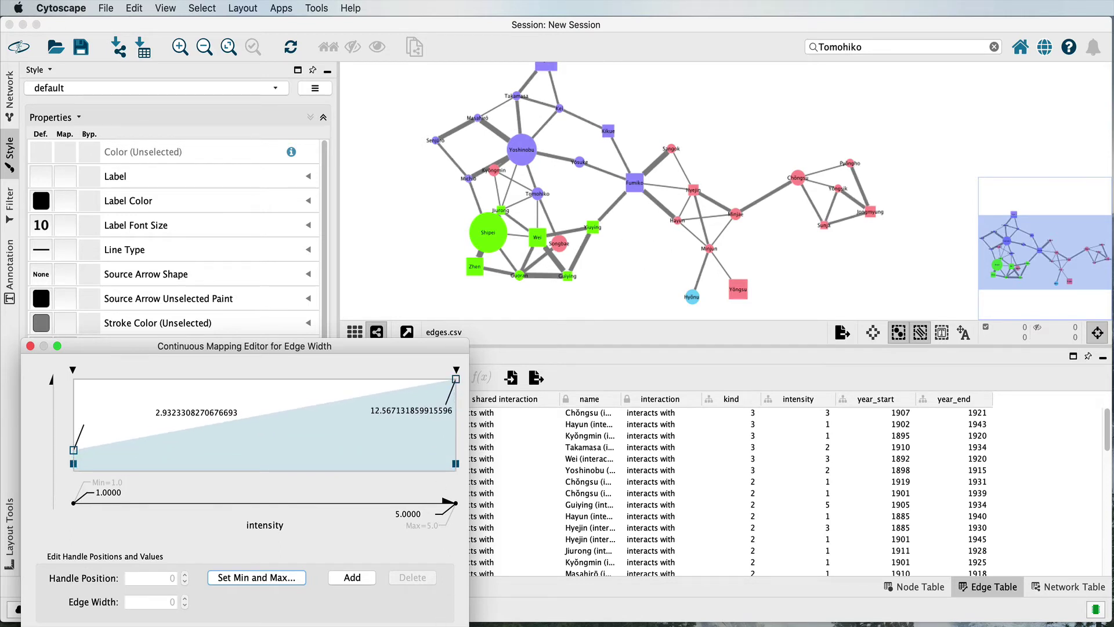
pyautogui.press('Return')
pyautogui.moveTo(668, 252)
pyautogui.mouseDown()
pyautogui.moveTo(652, 283)
pyautogui.moveTo(668, 269)
pyautogui.mouseUp()
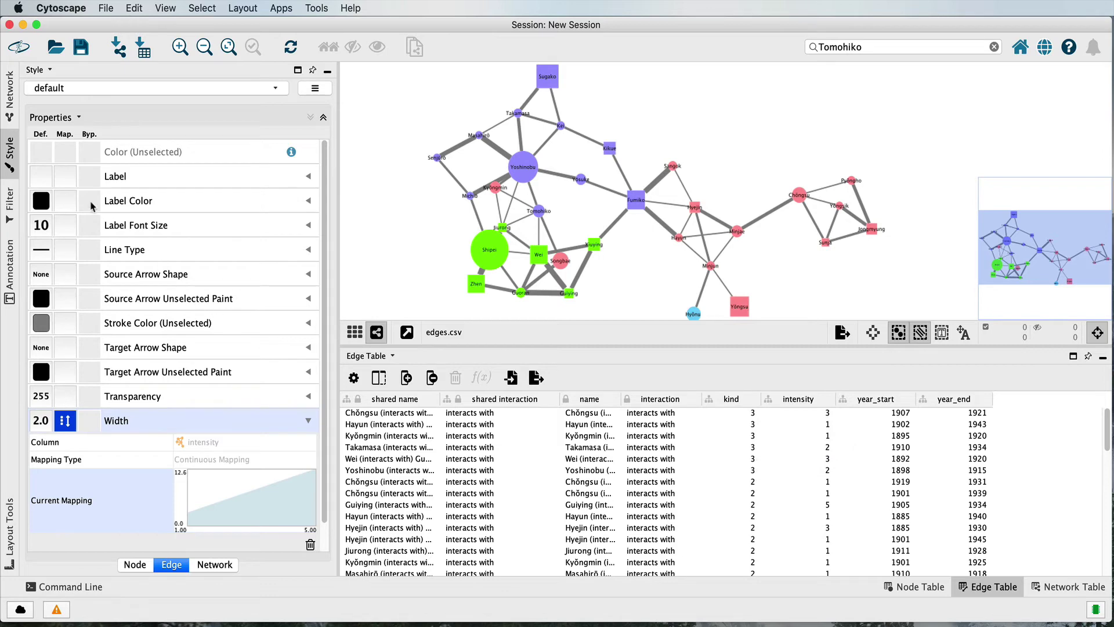
# Map edge Stroke Color (Unselected) to the kind column with a Discrete Mapping
pyautogui.click(40, 321)
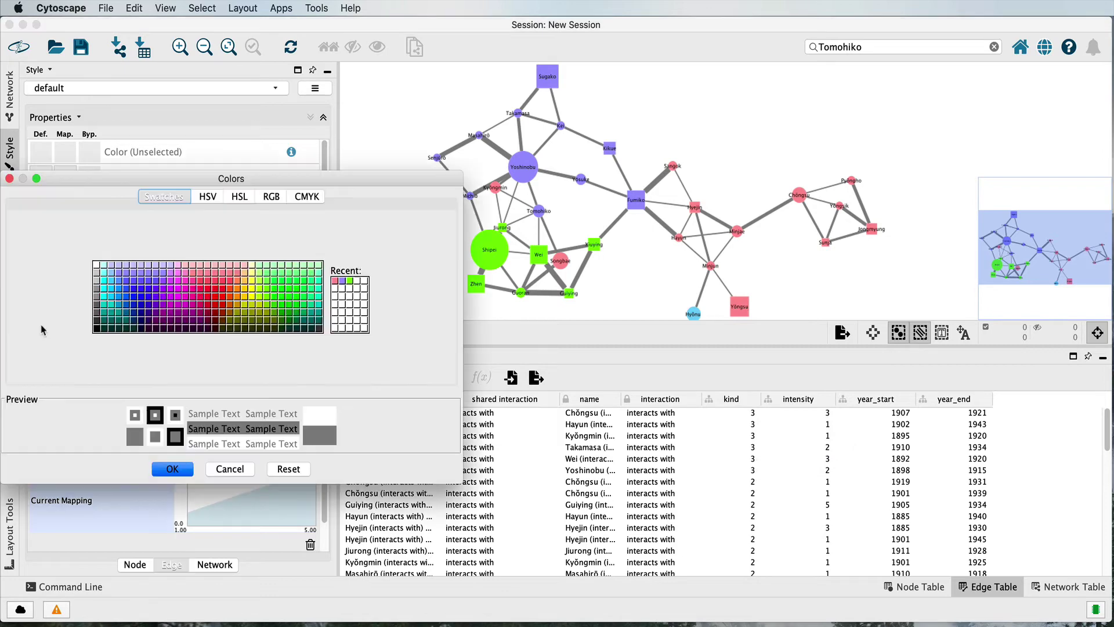
pyautogui.click(9, 178)
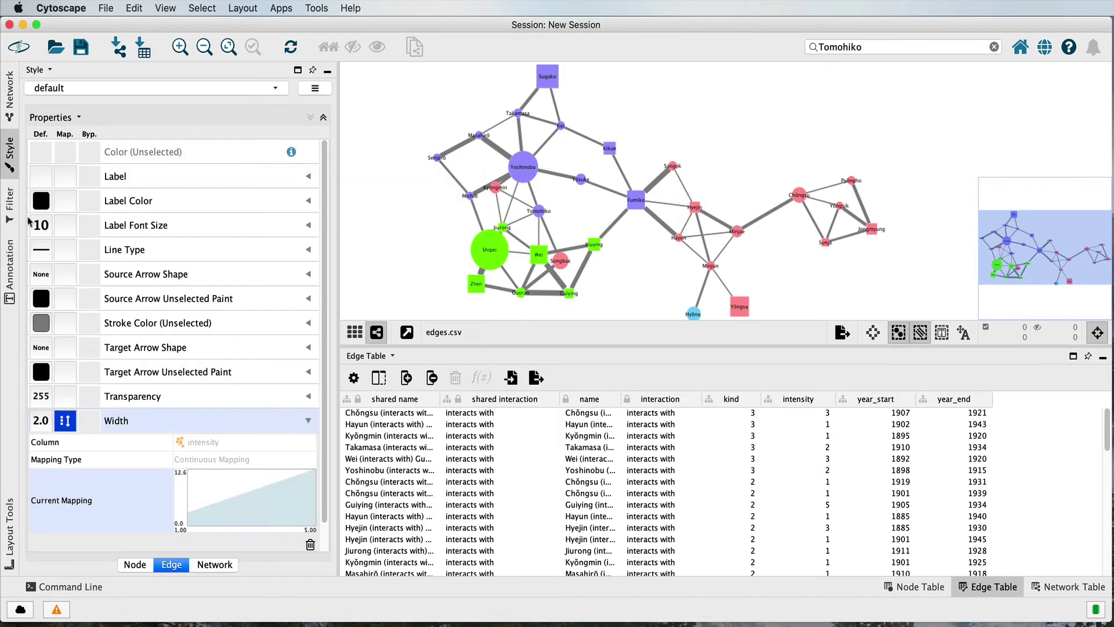
pyautogui.click(308, 323)
pyautogui.click(248, 347)
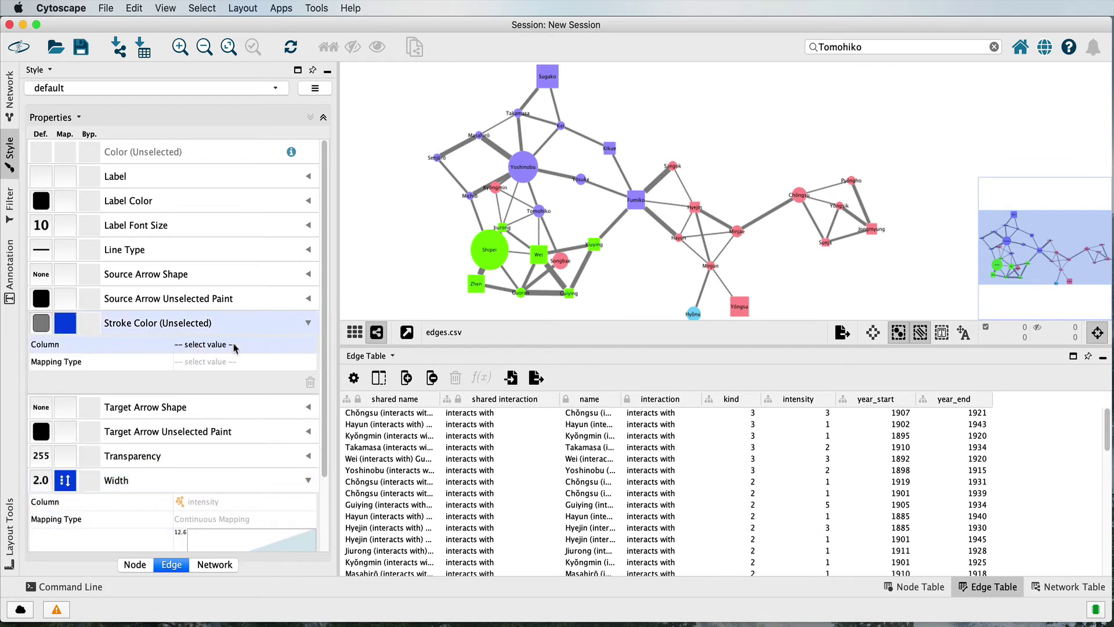
pyautogui.click(219, 344)
pyautogui.click(213, 383)
pyautogui.click(212, 362)
pyautogui.click(212, 364)
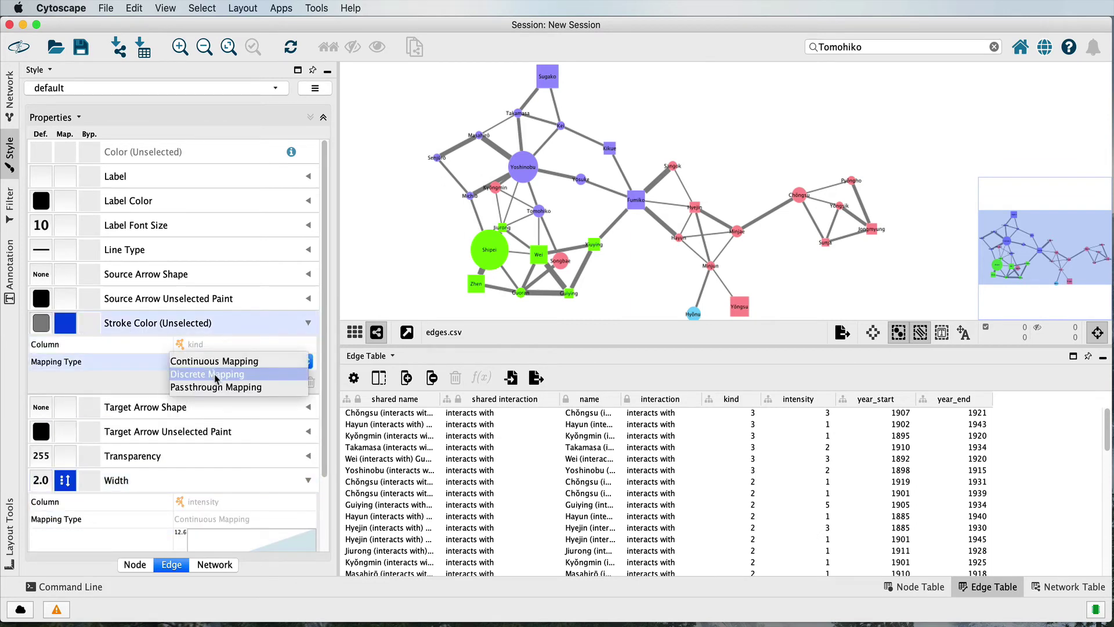
pyautogui.click(215, 379)
# Colour kind 1 edges red #FF3300, kind 2 blue #3300FF and kind 3 green #00FF66
pyautogui.click(244, 384)
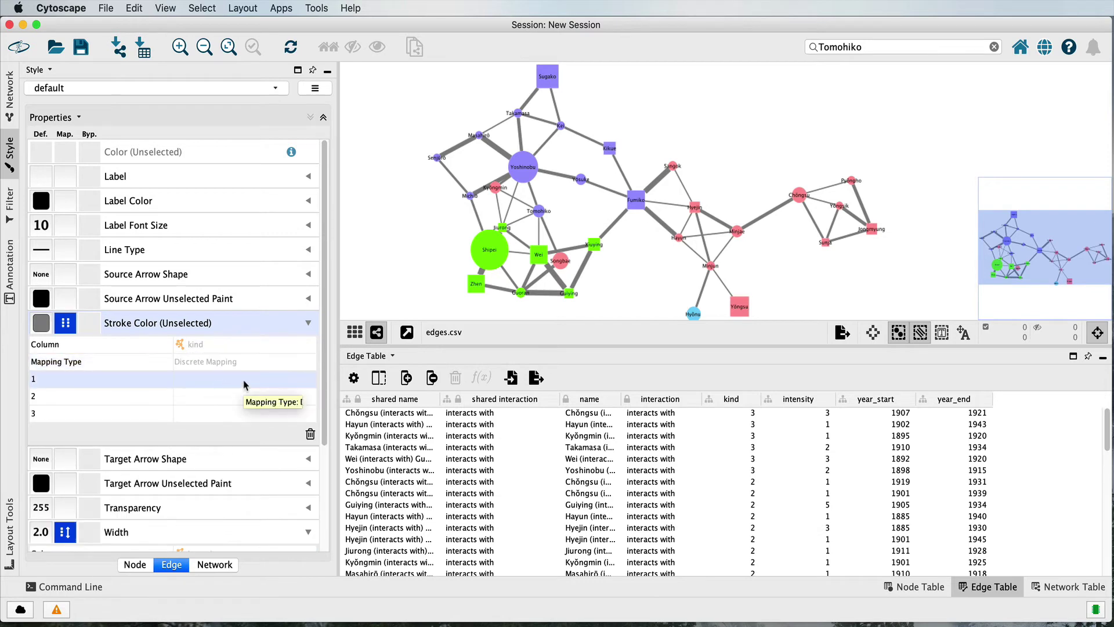
pyautogui.click(299, 379)
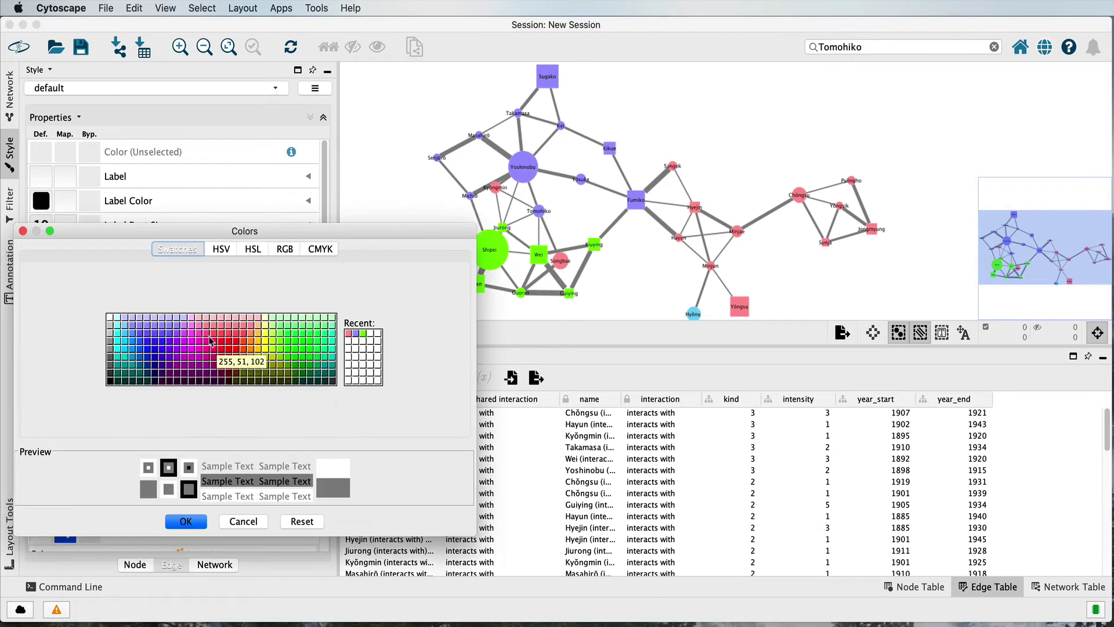
pyautogui.click(236, 349)
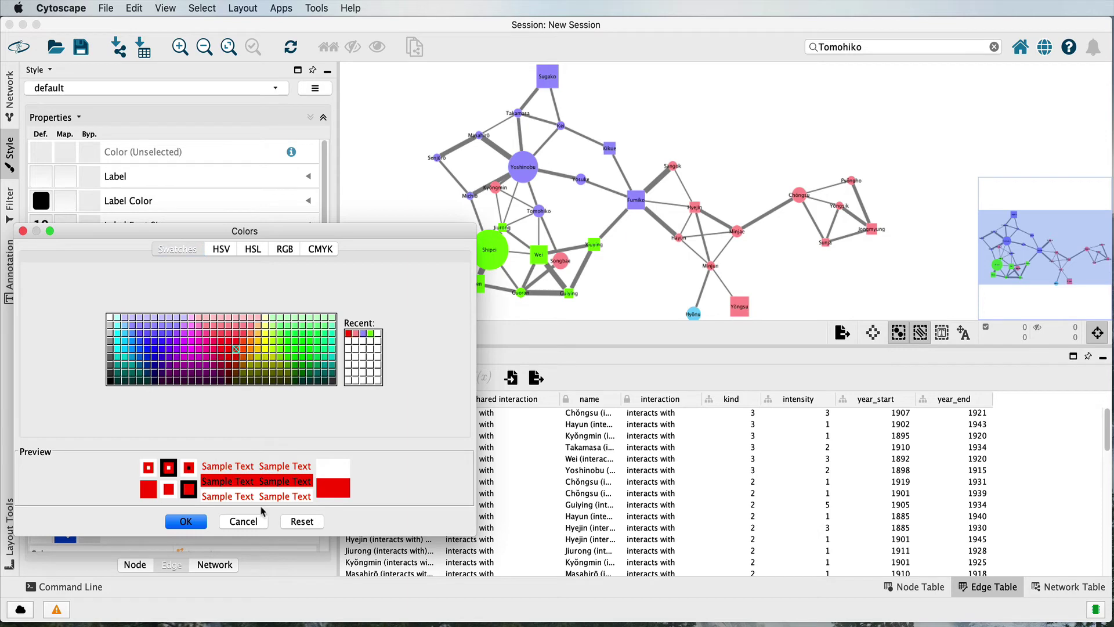
pyautogui.click(186, 522)
pyautogui.click(249, 397)
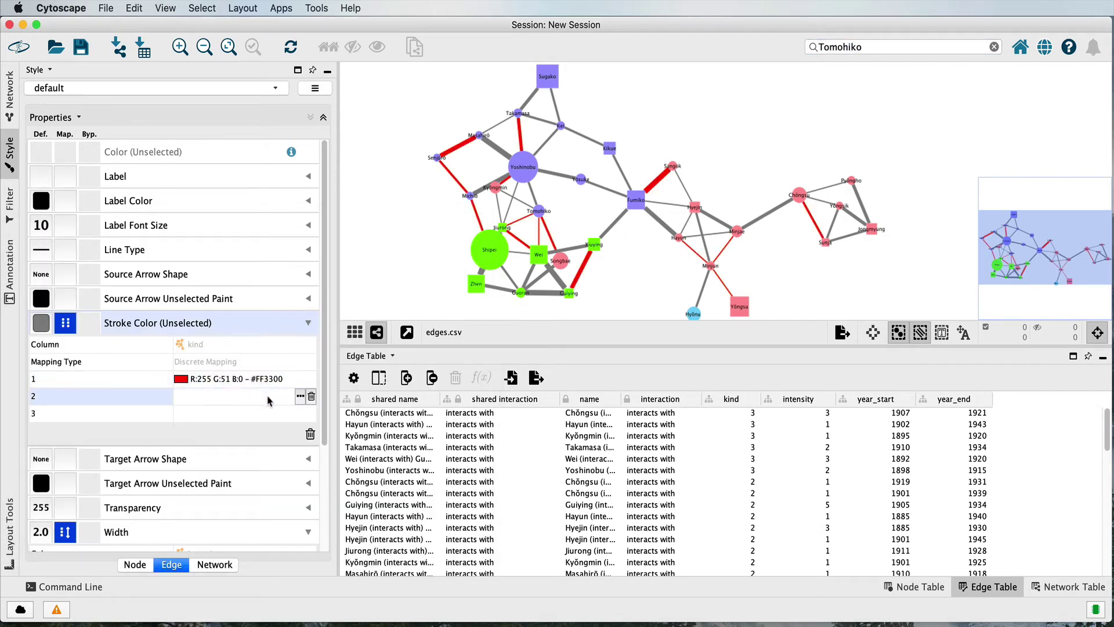
pyautogui.click(300, 397)
pyautogui.click(162, 366)
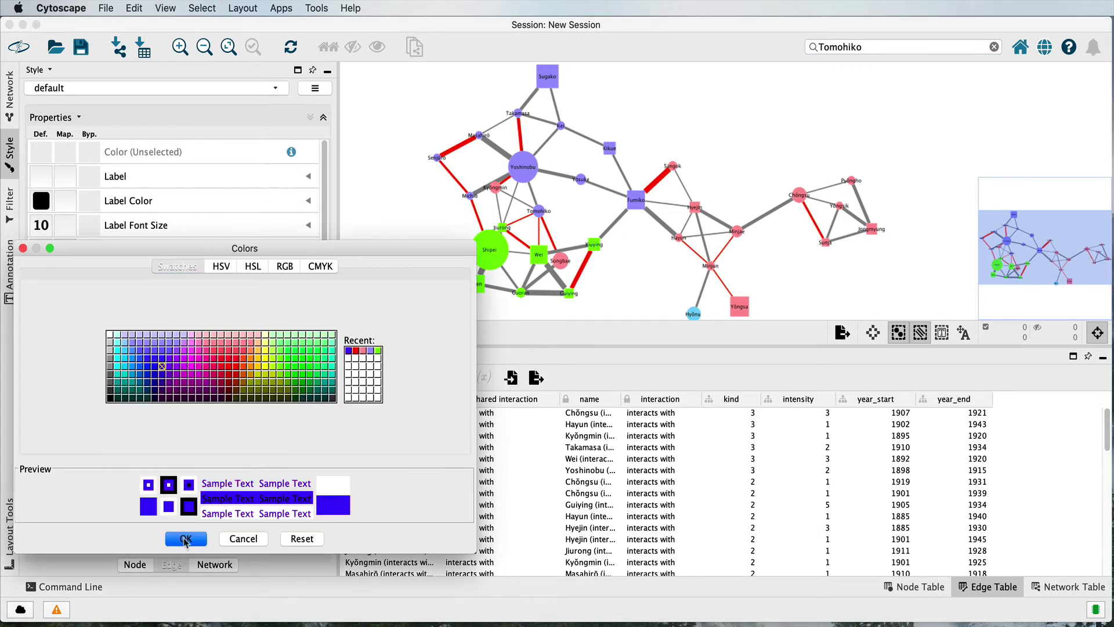
pyautogui.click(185, 540)
pyautogui.click(248, 417)
pyautogui.click(300, 417)
pyautogui.click(317, 384)
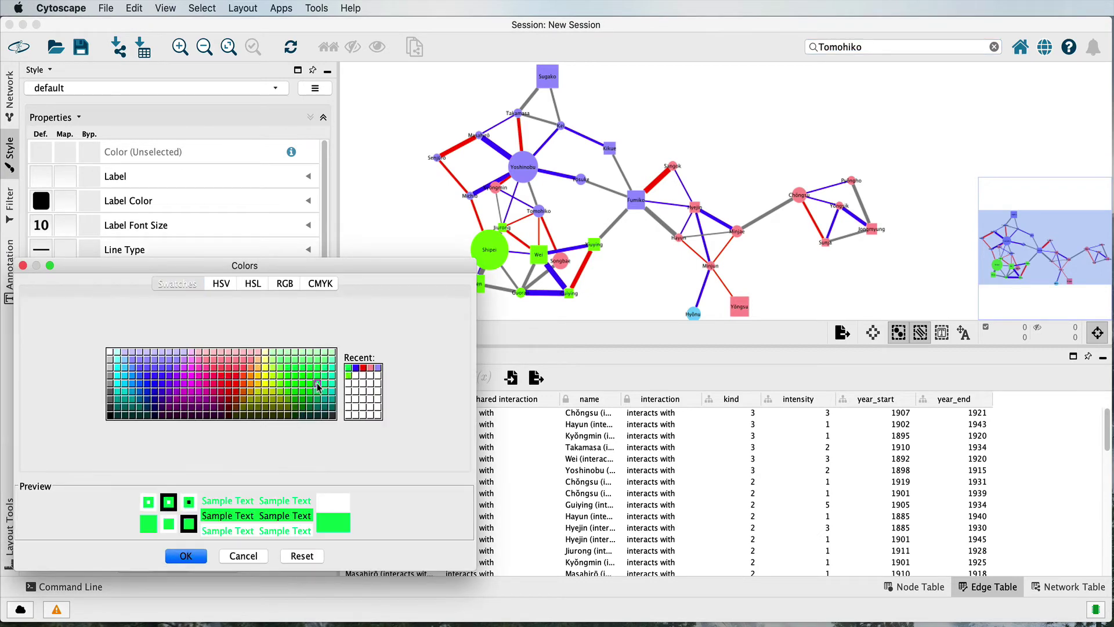
pyautogui.click(174, 559)
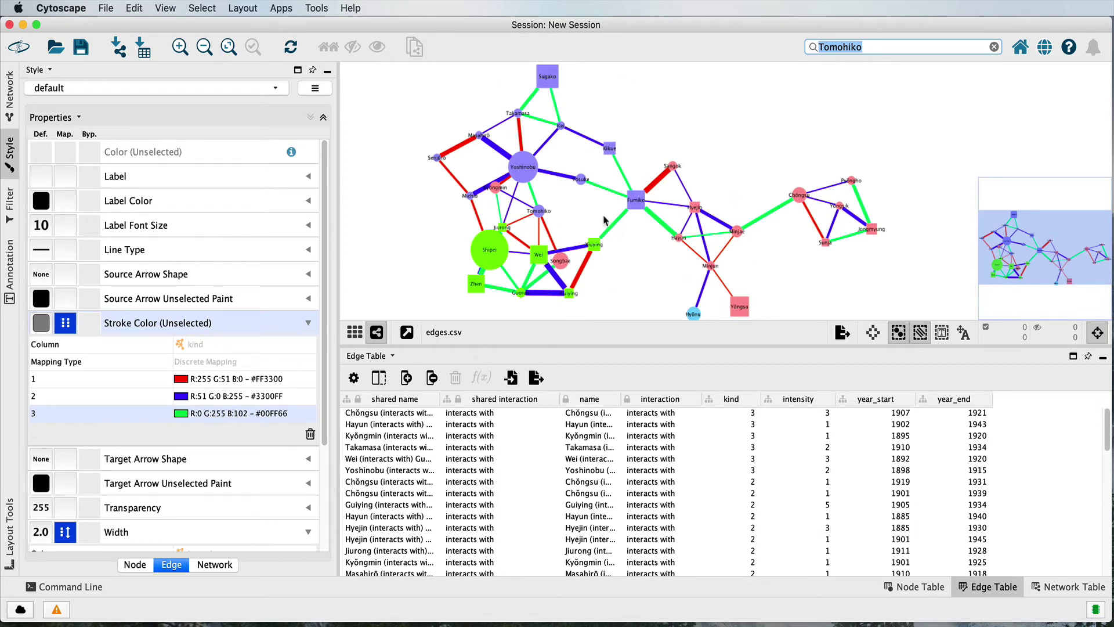
# Remove the kind-based edge Stroke Color mapping so edges draw grey
pyautogui.moveTo(620, 230); pyautogui.dragTo(643, 269)
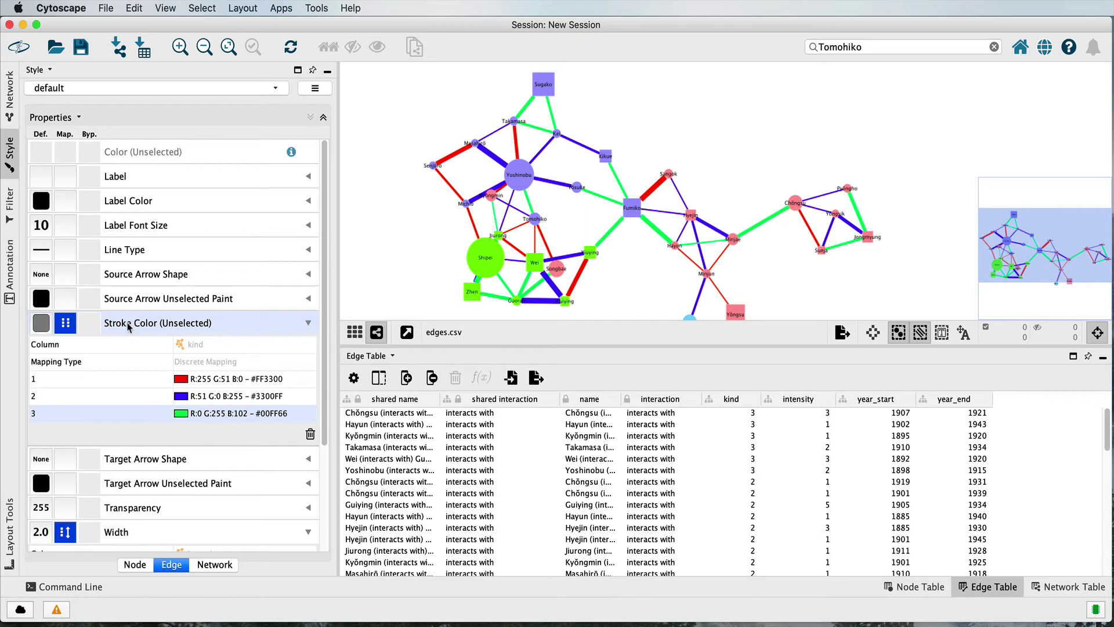
pyautogui.rightClick(41, 326)
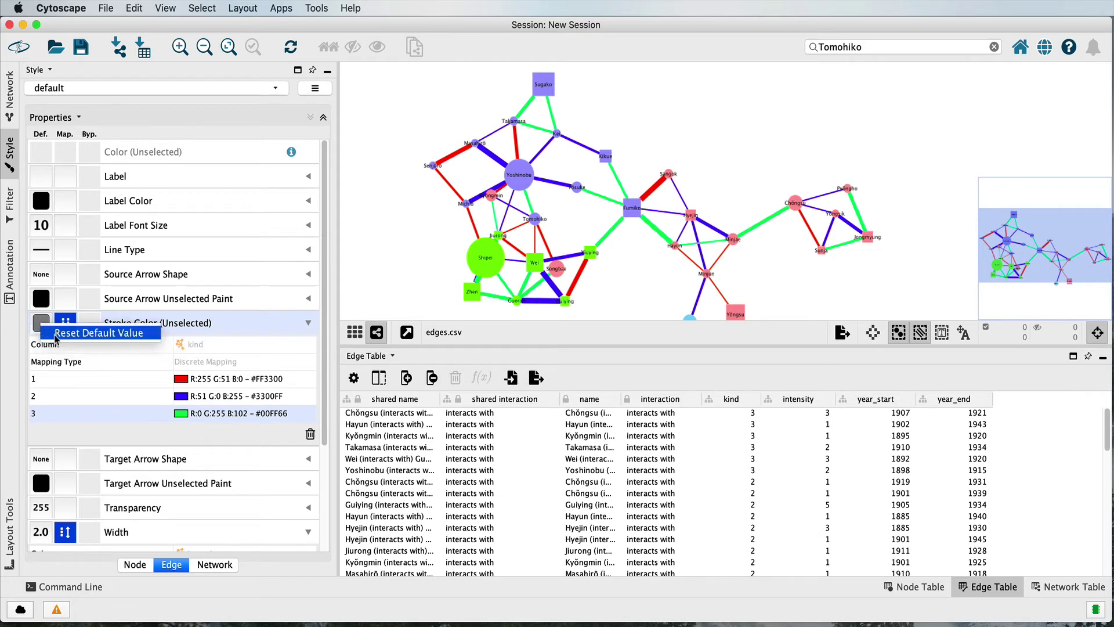
pyautogui.click(123, 331)
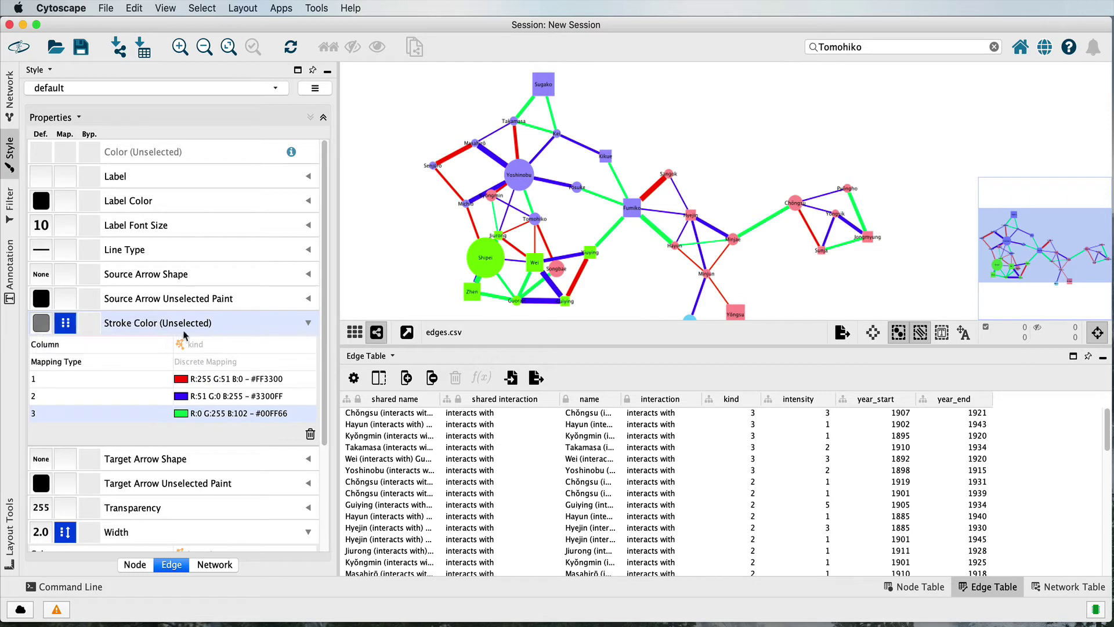
pyautogui.rightClick(186, 329)
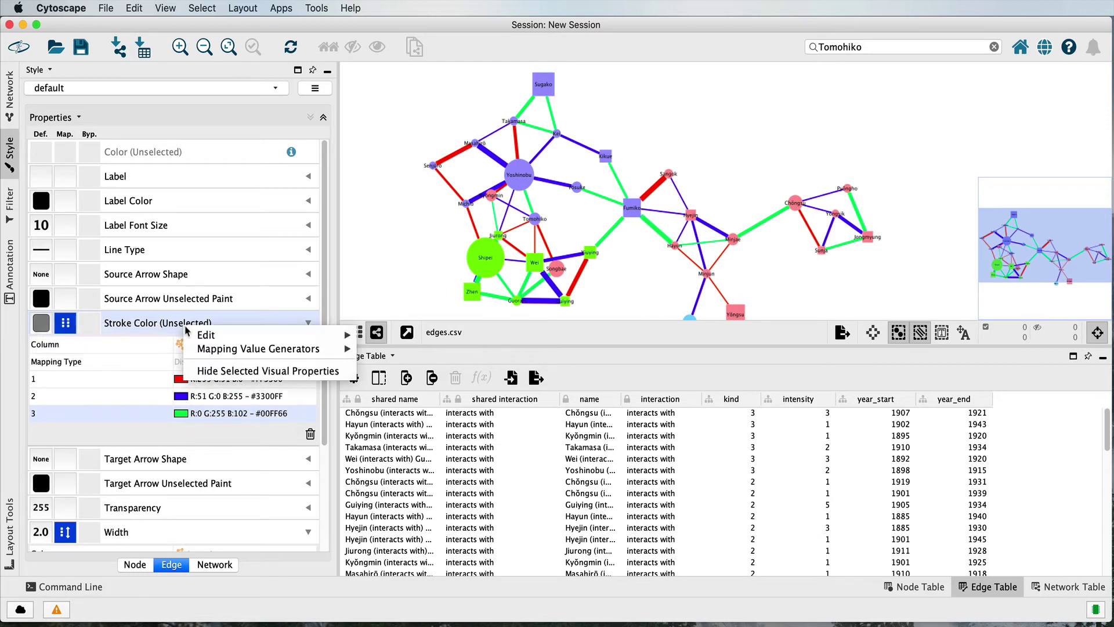
pyautogui.moveTo(202, 340)
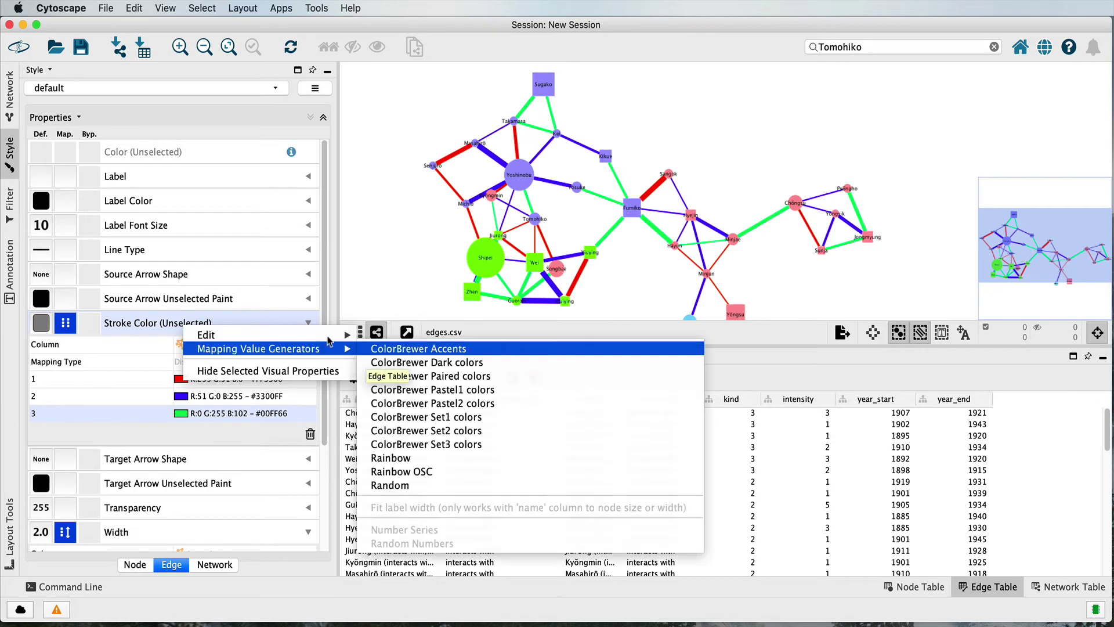
pyautogui.click(430, 372)
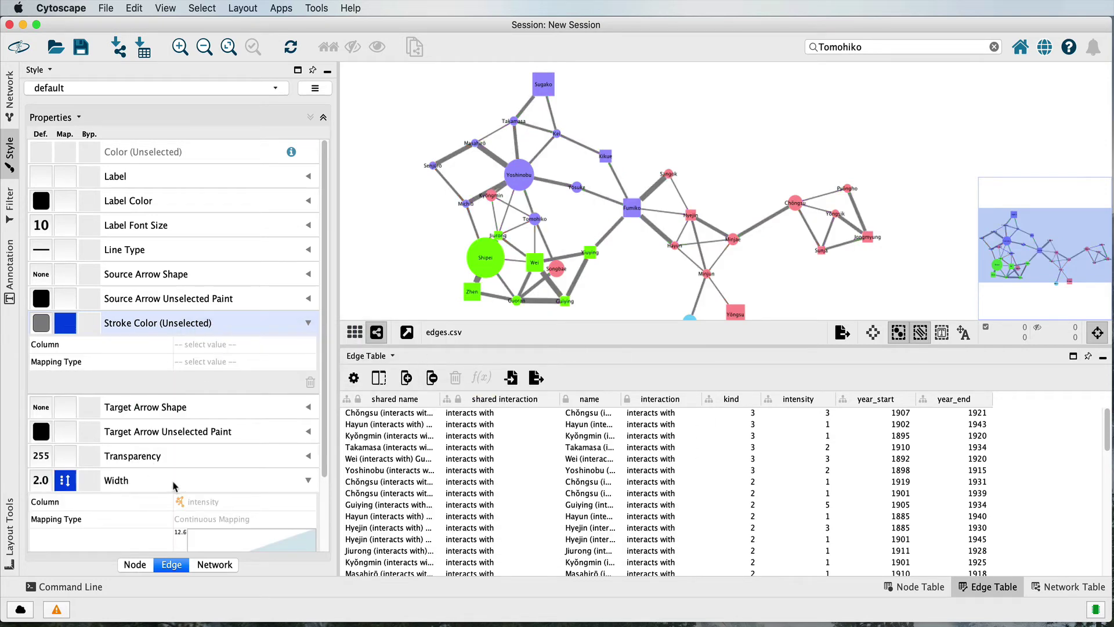
# Remove the intensity-based edge Width mapping so edges draw uniformly thin
pyautogui.scroll(-1, 175, 489)
pyautogui.rightClick(167, 459)
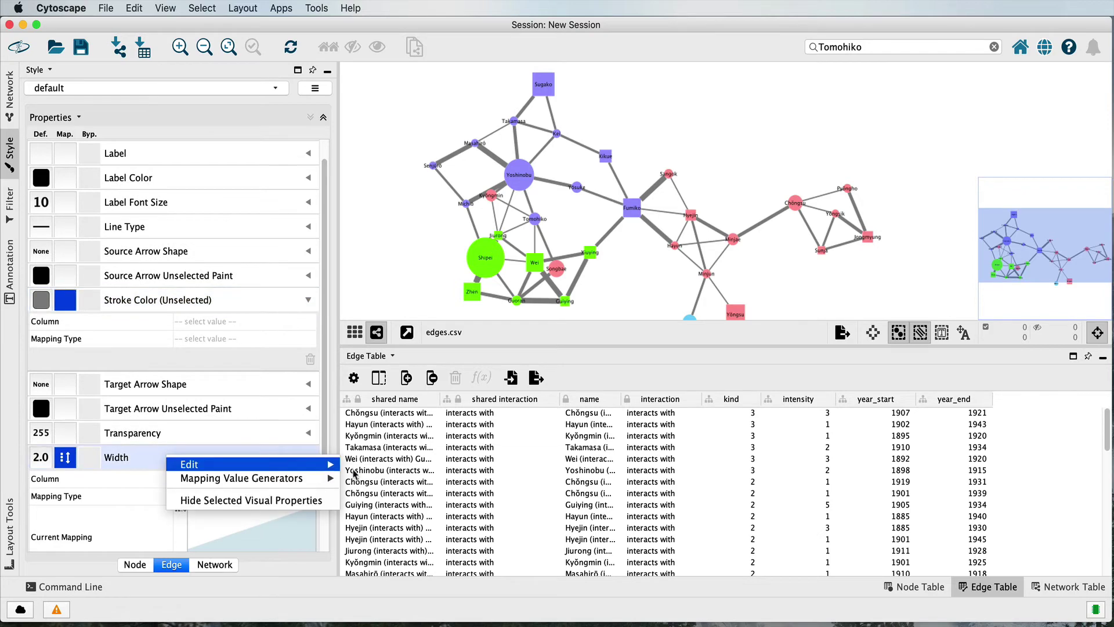
pyautogui.moveTo(191, 464)
pyautogui.click(407, 501)
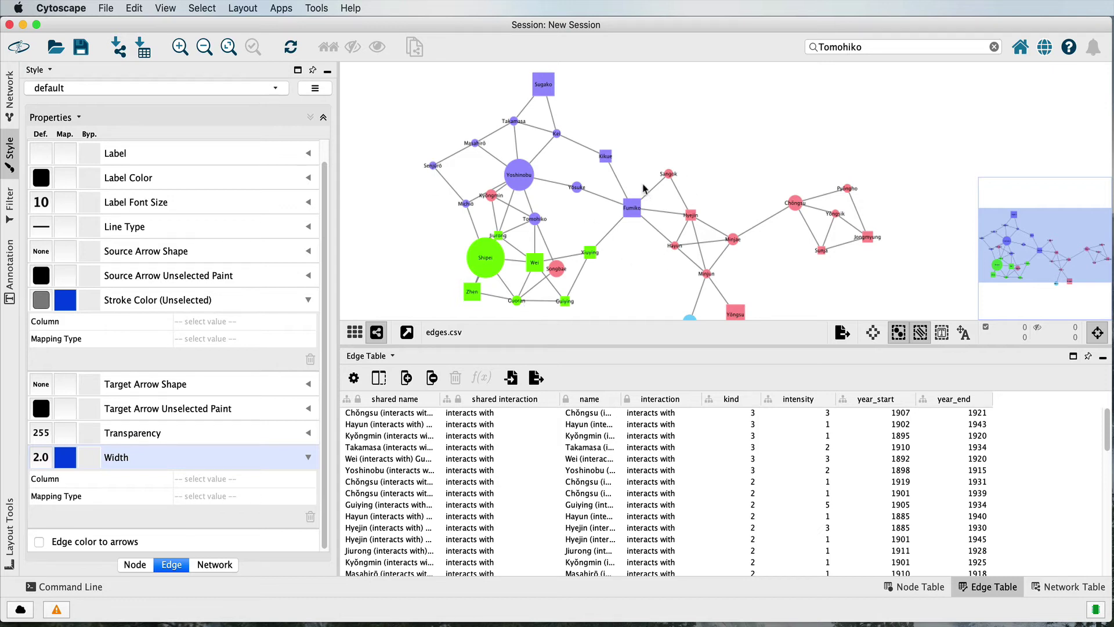
# Show the Node Table and run a network analysis treating the graph as undirected
pyautogui.click(922, 587)
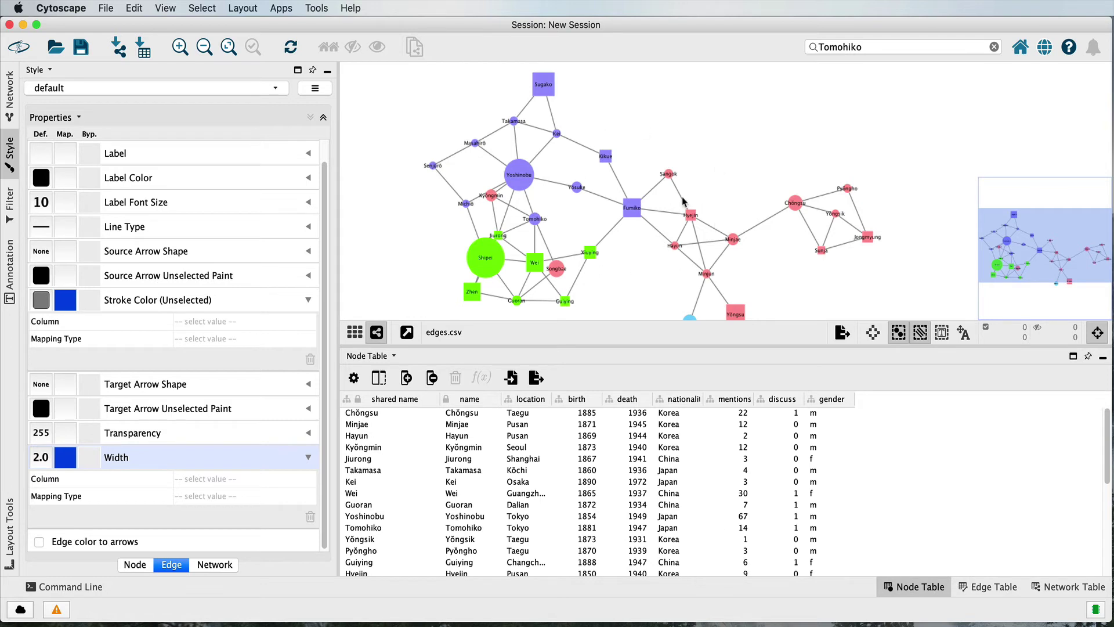
pyautogui.click(317, 8)
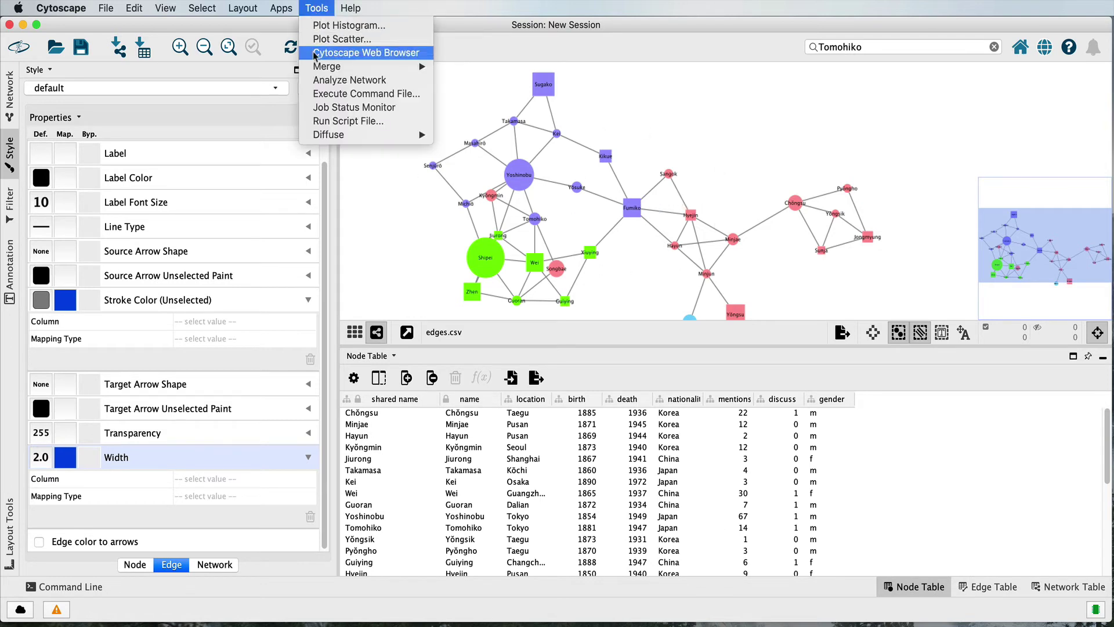
pyautogui.click(316, 80)
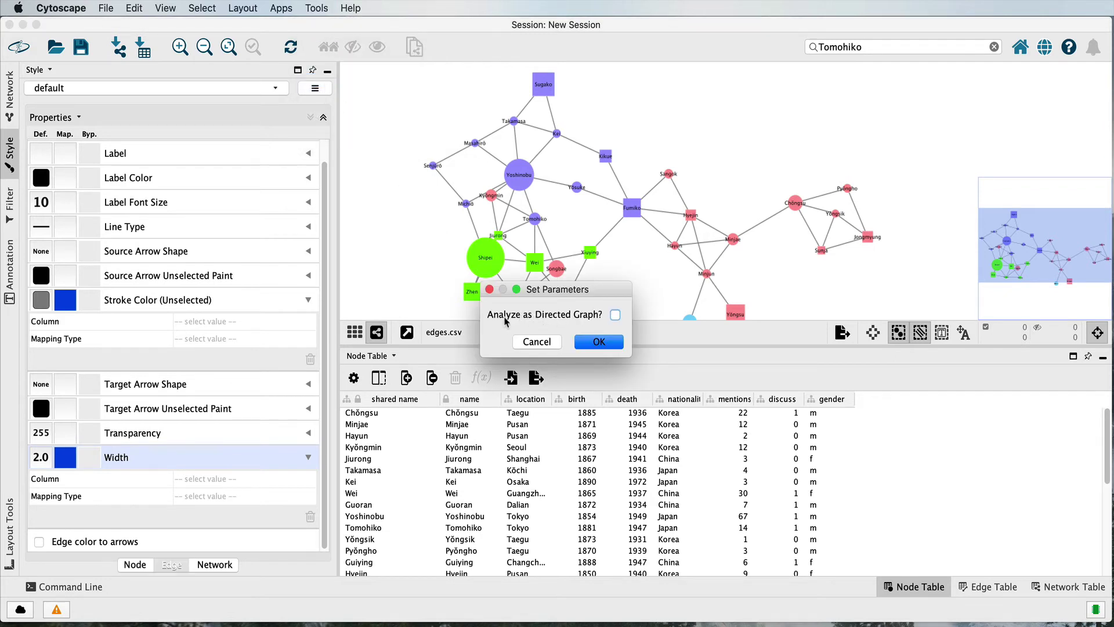
pyautogui.click(598, 344)
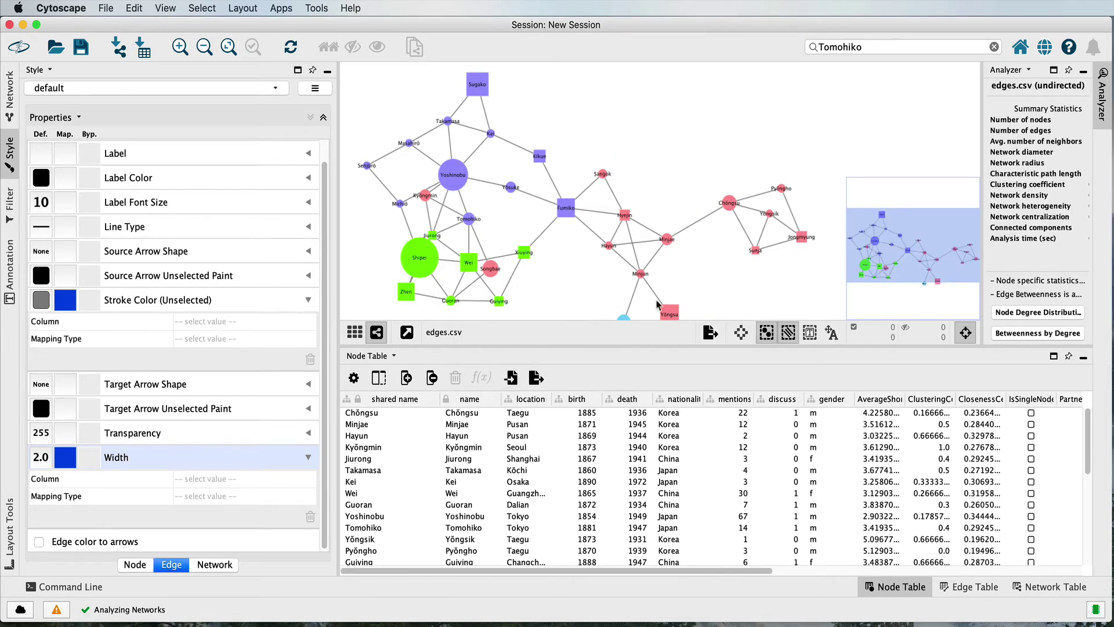
# Scroll the Node Table columns and zoom out until the Korean cluster fits in view
pyautogui.moveTo(591, 284); pyautogui.dragTo(644, 287)
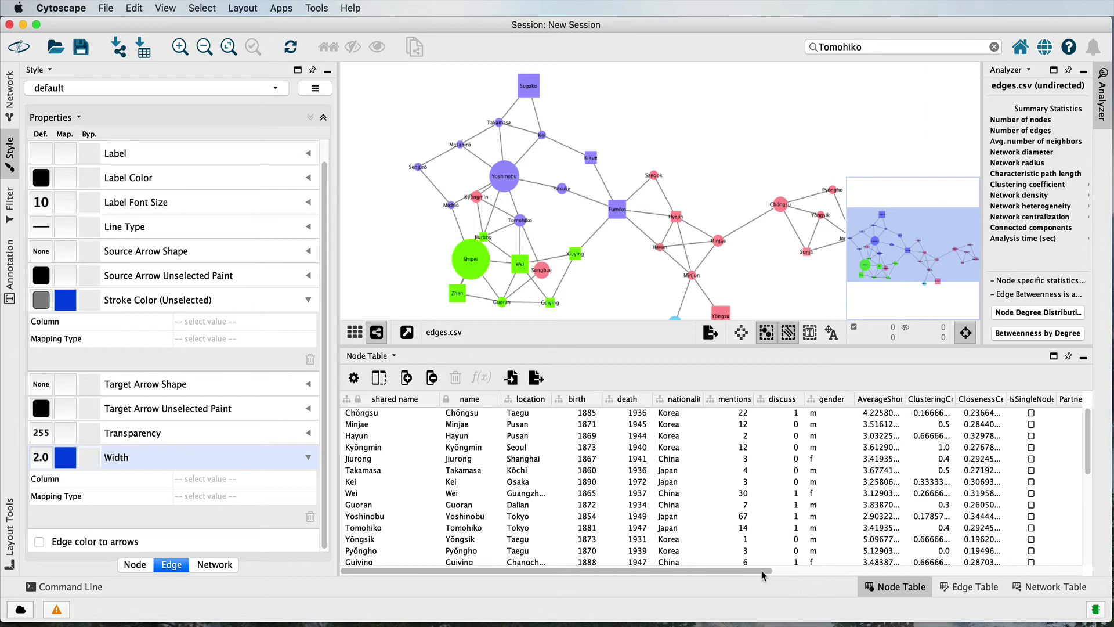
pyautogui.moveTo(765, 572); pyautogui.dragTo(935, 580)
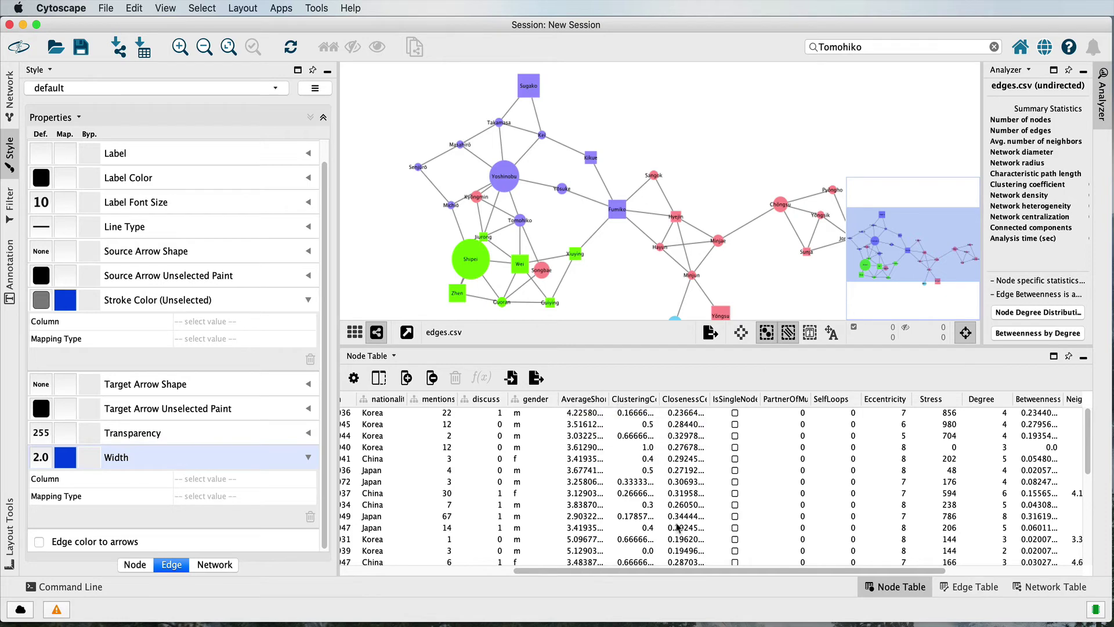
pyautogui.hscroll(-5, 694, 551)
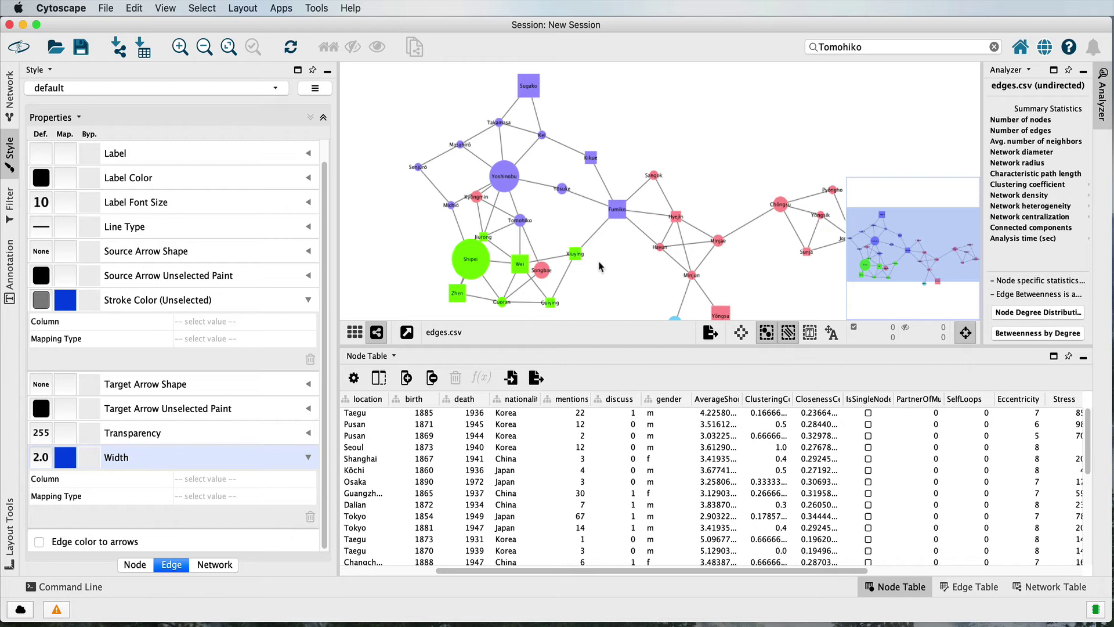
pyautogui.scroll(-2, 651, 145)
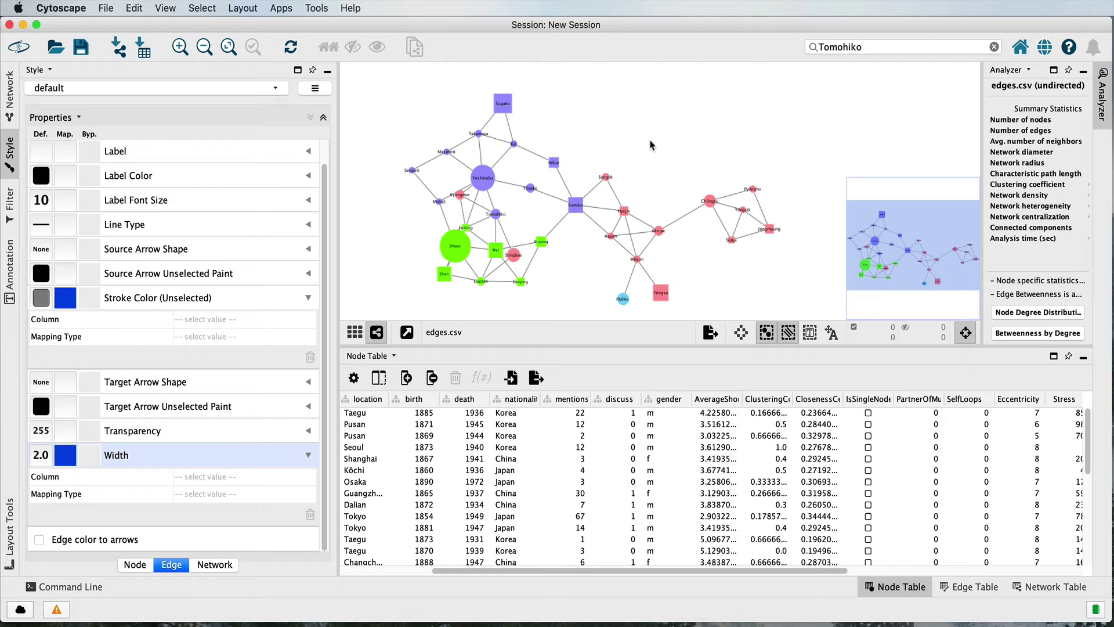
# Create a new network from the selected five-node cluster on the right
pyautogui.moveTo(684, 169); pyautogui.dragTo(820, 278)
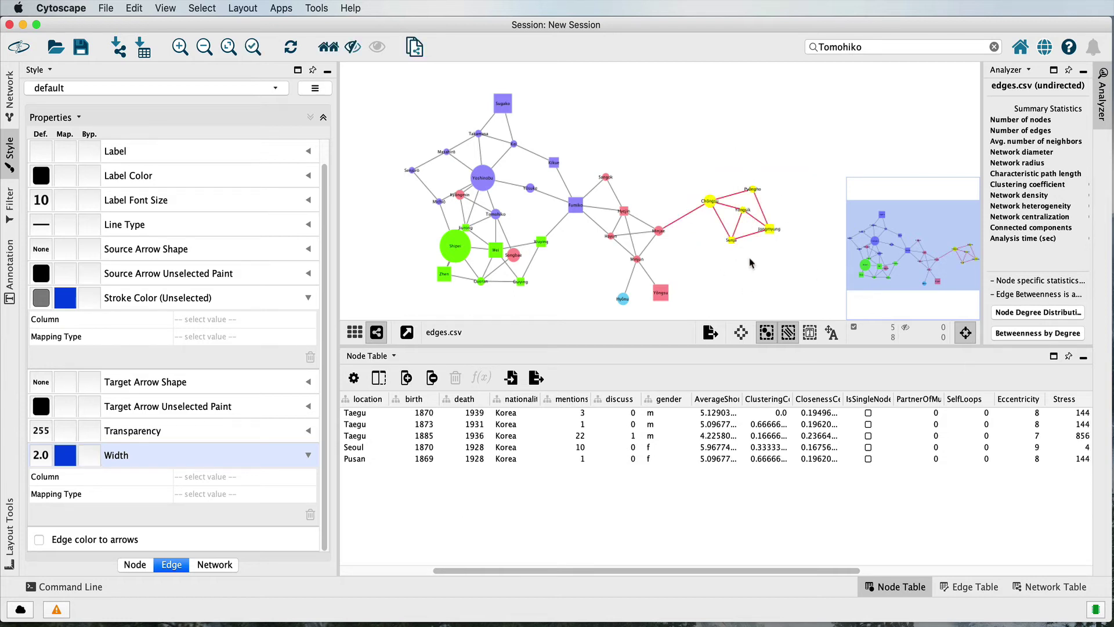
pyautogui.click(105, 9)
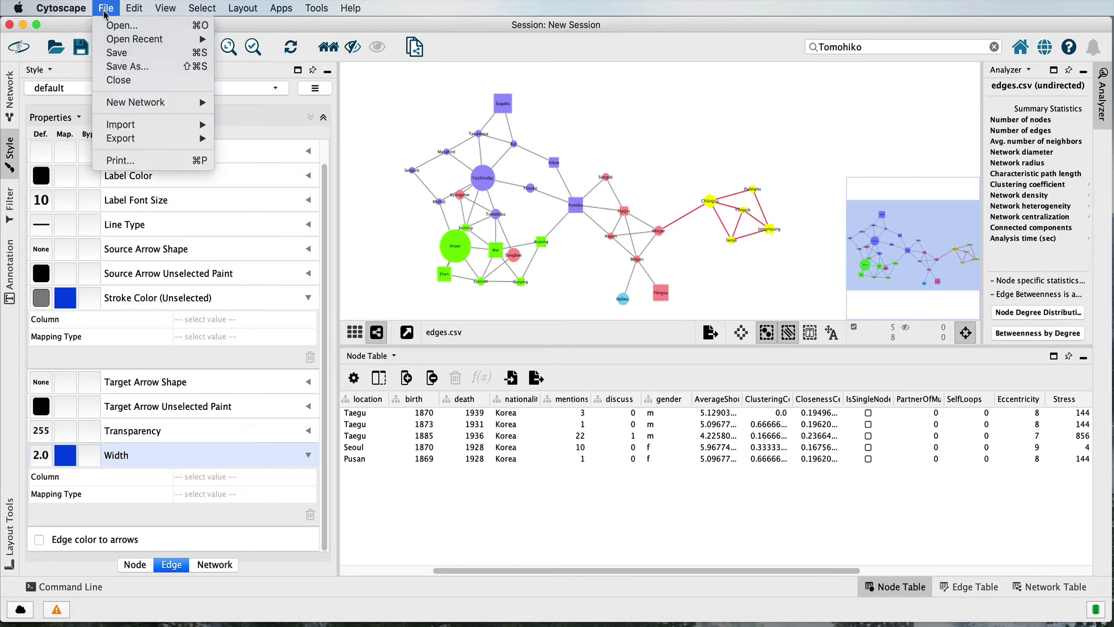
pyautogui.moveTo(122, 108)
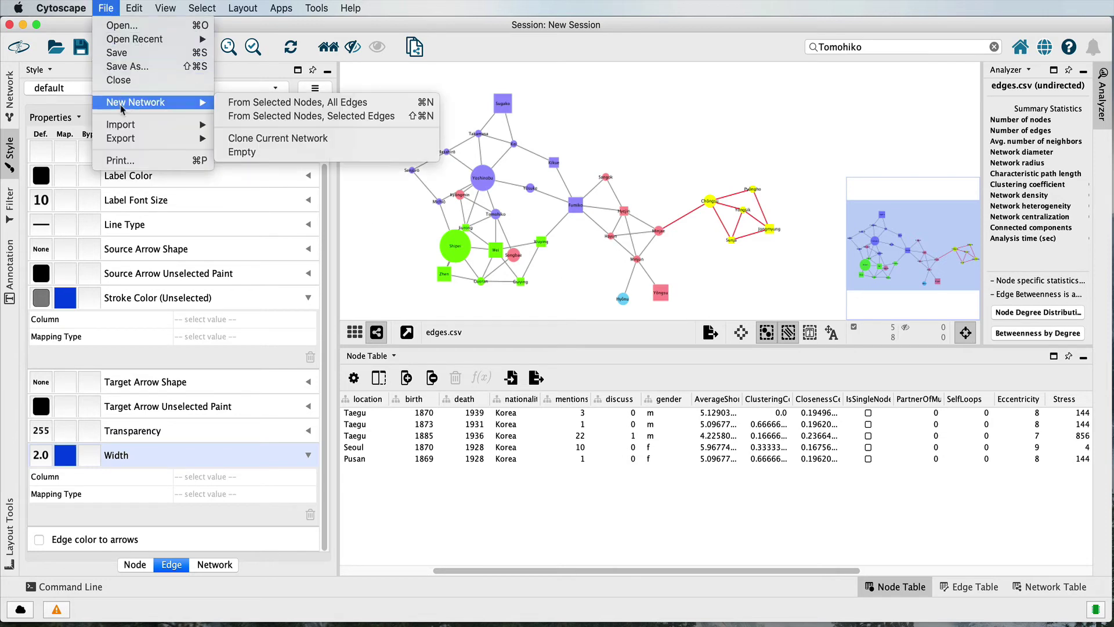
pyautogui.click(283, 106)
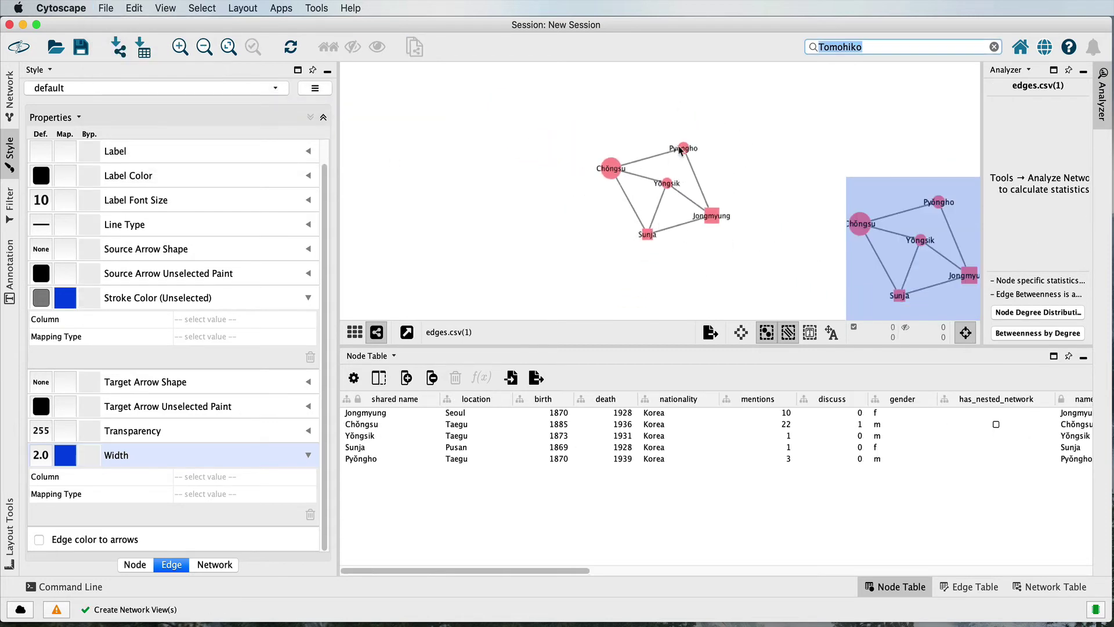
# Compare the full edges.csv network with the five-node edges.csv(1) in the Network panel
pyautogui.click(10, 93)
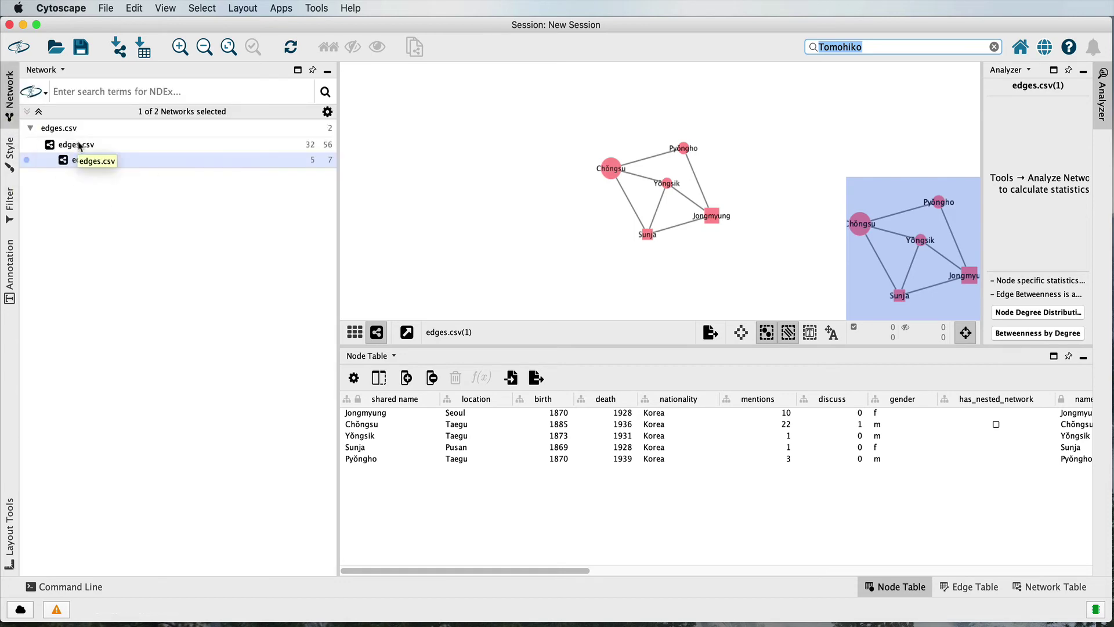
pyautogui.click(79, 145)
pyautogui.click(90, 159)
pyautogui.click(81, 145)
pyautogui.click(90, 158)
pyautogui.click(87, 145)
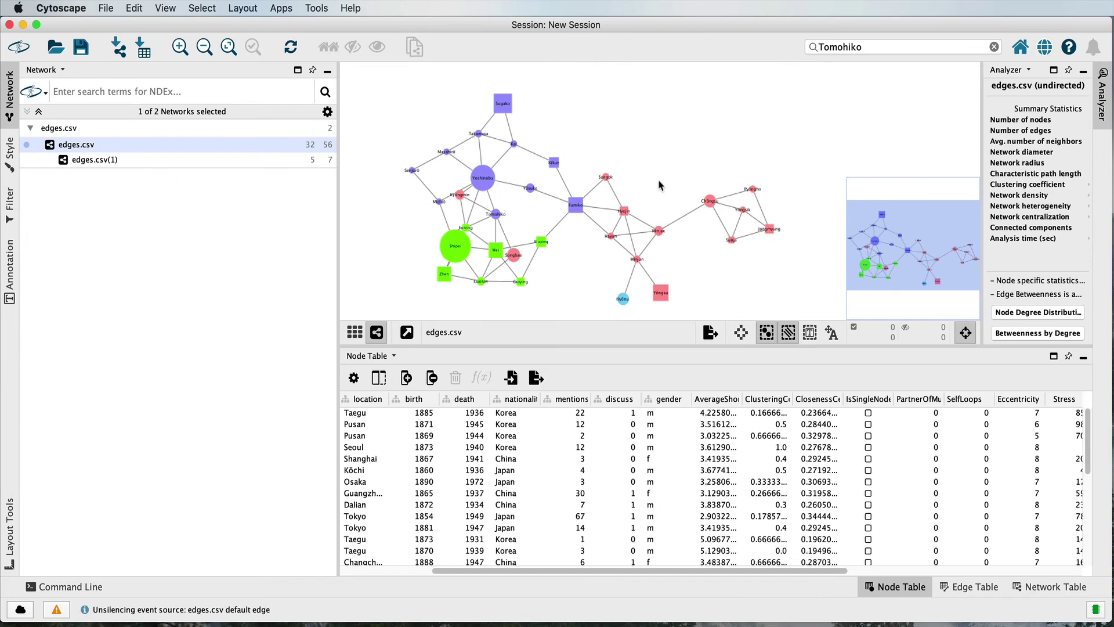
pyautogui.click(156, 160)
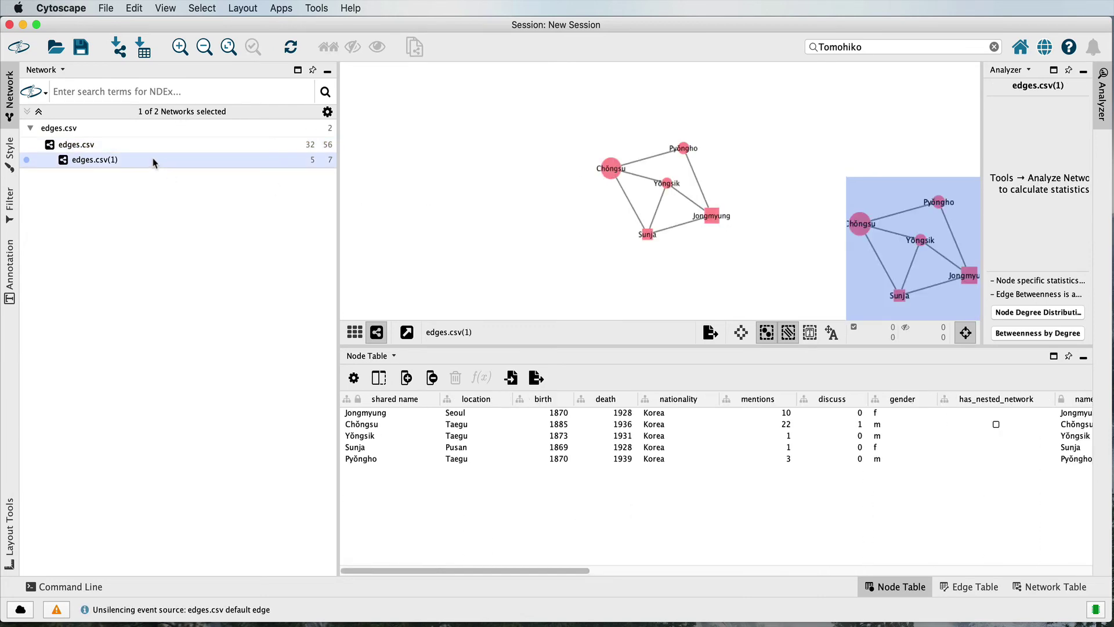
# Destroy the edges.csv(1) network and return to the full edges.csv network
pyautogui.rightClick(154, 162)
pyautogui.click(191, 200)
pyautogui.click(589, 342)
pyautogui.click(95, 149)
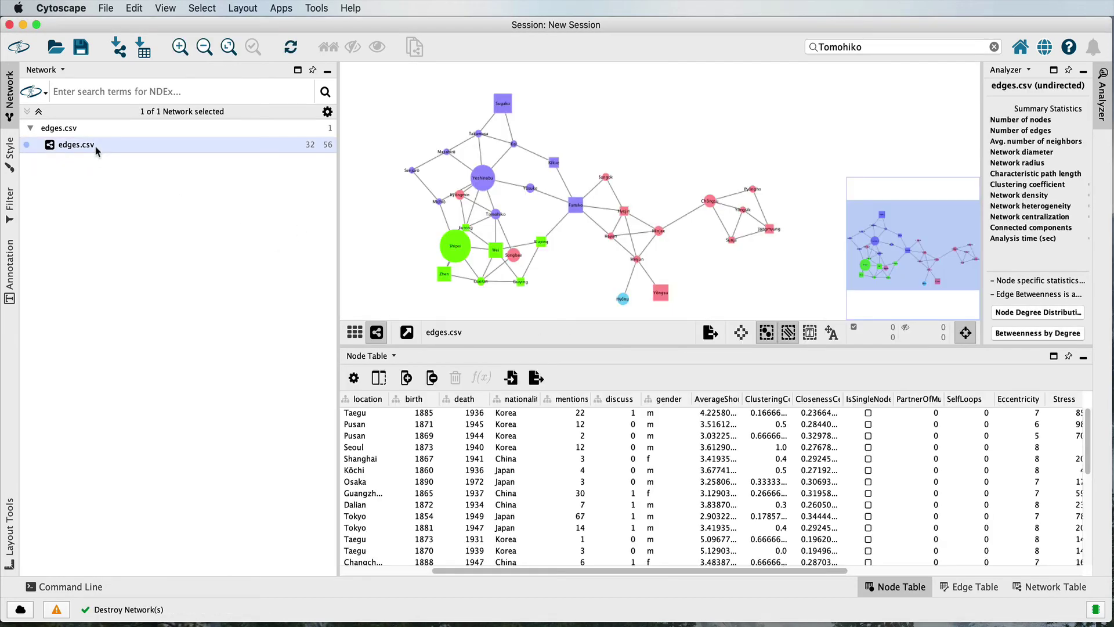
pyautogui.moveTo(680, 178); pyautogui.dragTo(811, 277)
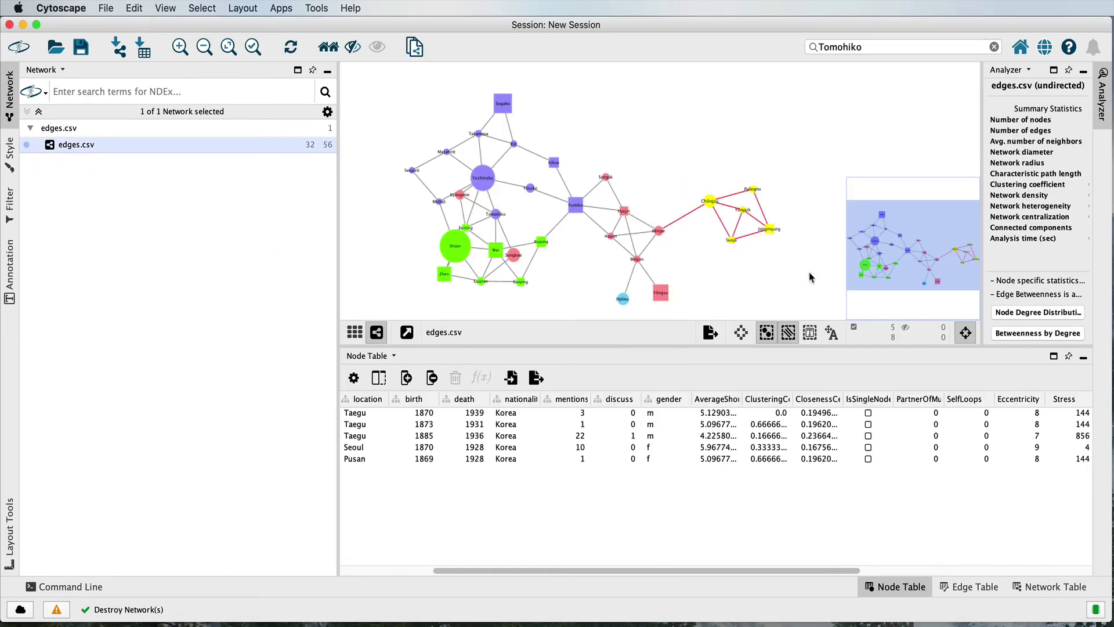
pyautogui.rightClick(709, 202)
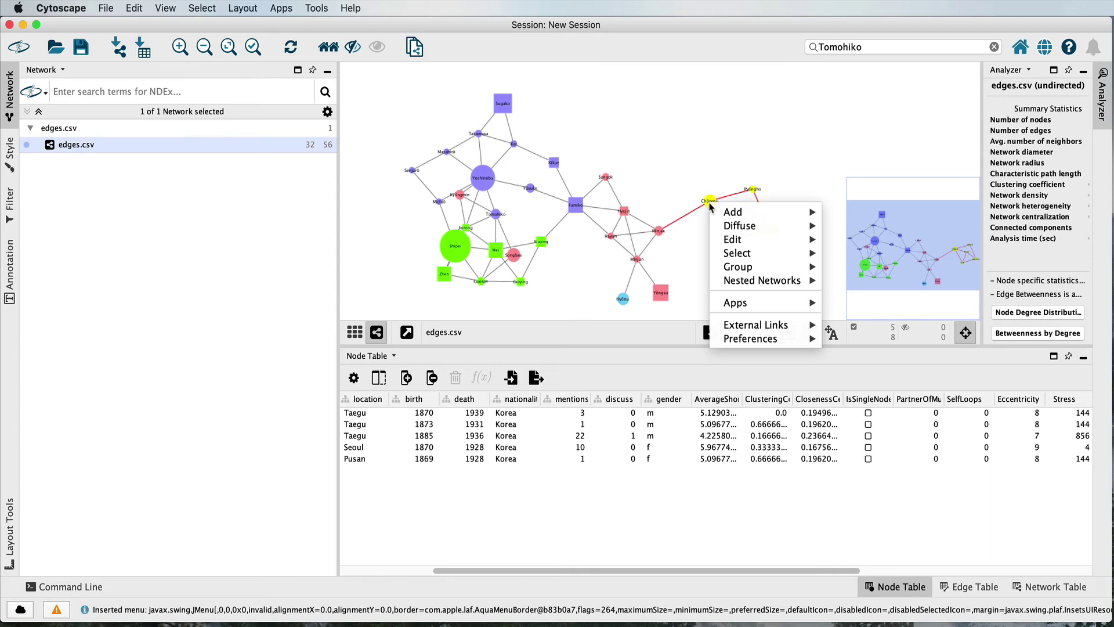
pyautogui.moveTo(730, 241)
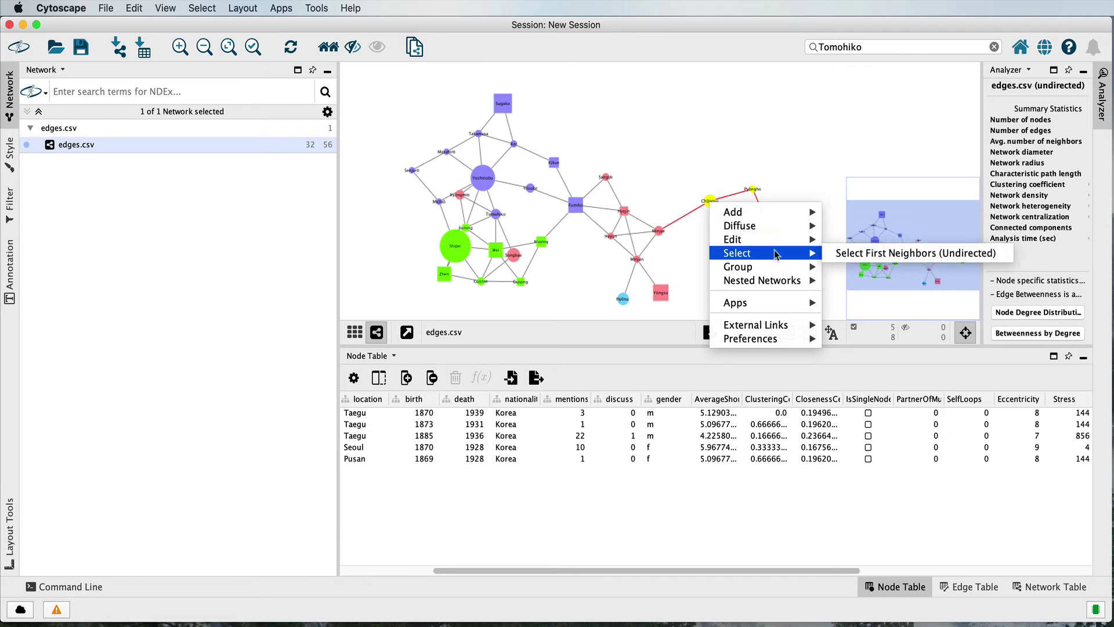
pyautogui.click(691, 166)
pyautogui.moveTo(679, 163); pyautogui.dragTo(821, 269)
pyautogui.rightClick(707, 156)
pyautogui.moveTo(742, 223)
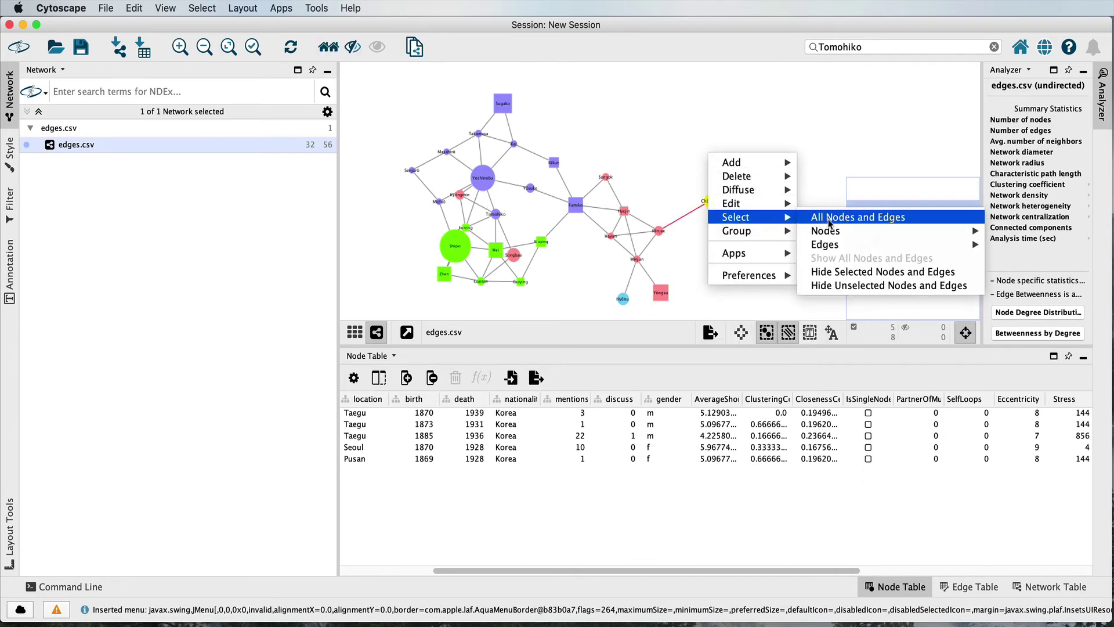
pyautogui.click(831, 273)
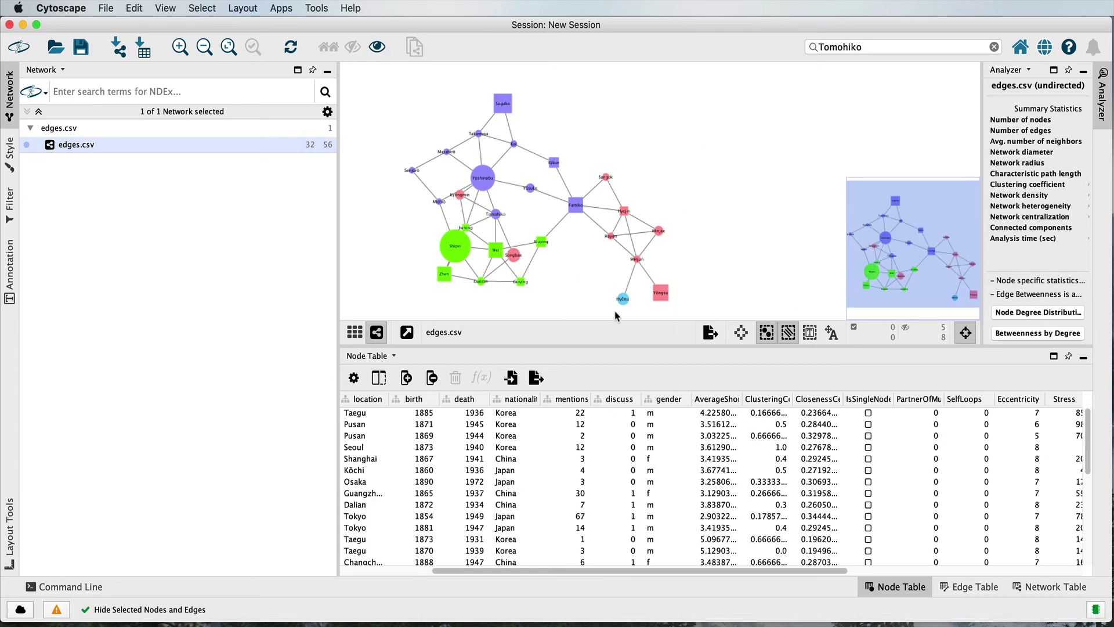
pyautogui.click(209, 10)
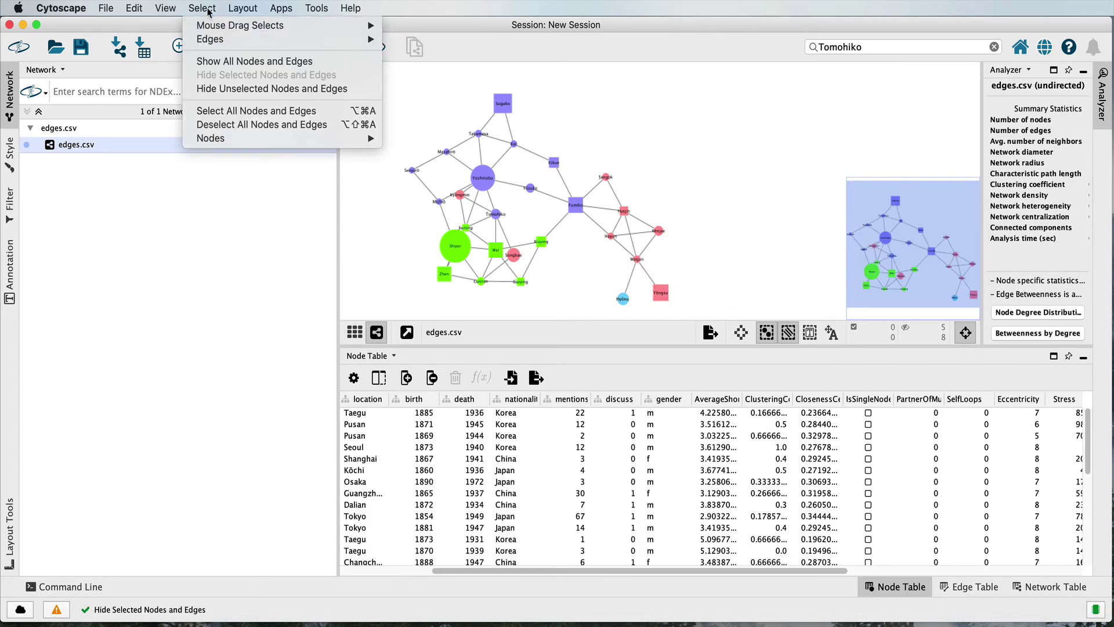
pyautogui.click(215, 61)
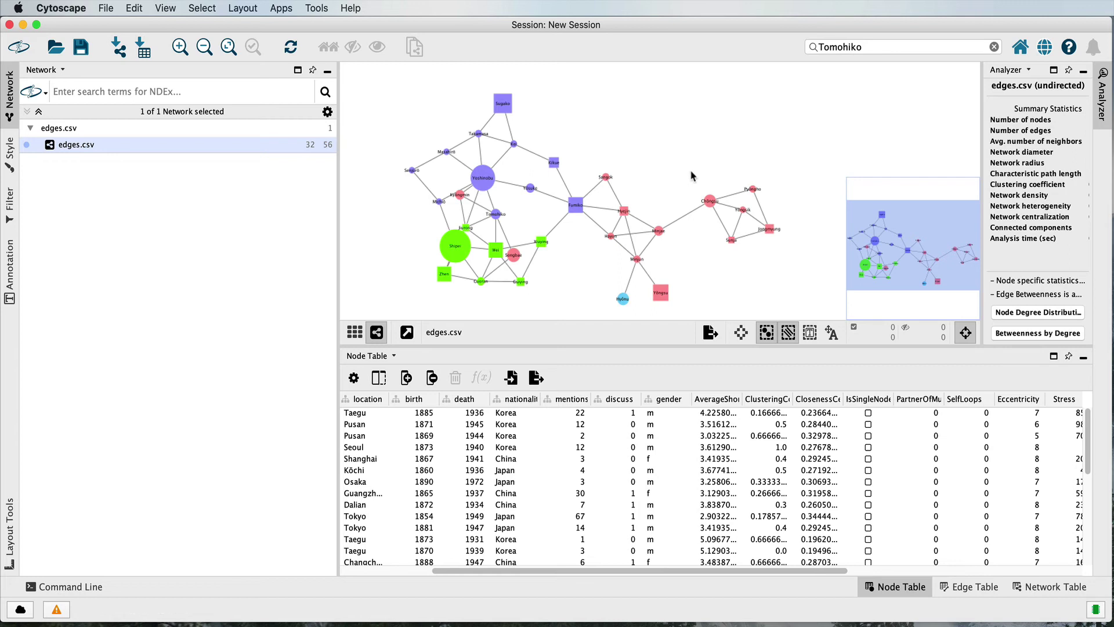
# Group the five Korean nodes around Chŏngsu as 'Group 1'
pyautogui.moveTo(692, 177); pyautogui.dragTo(783, 258)
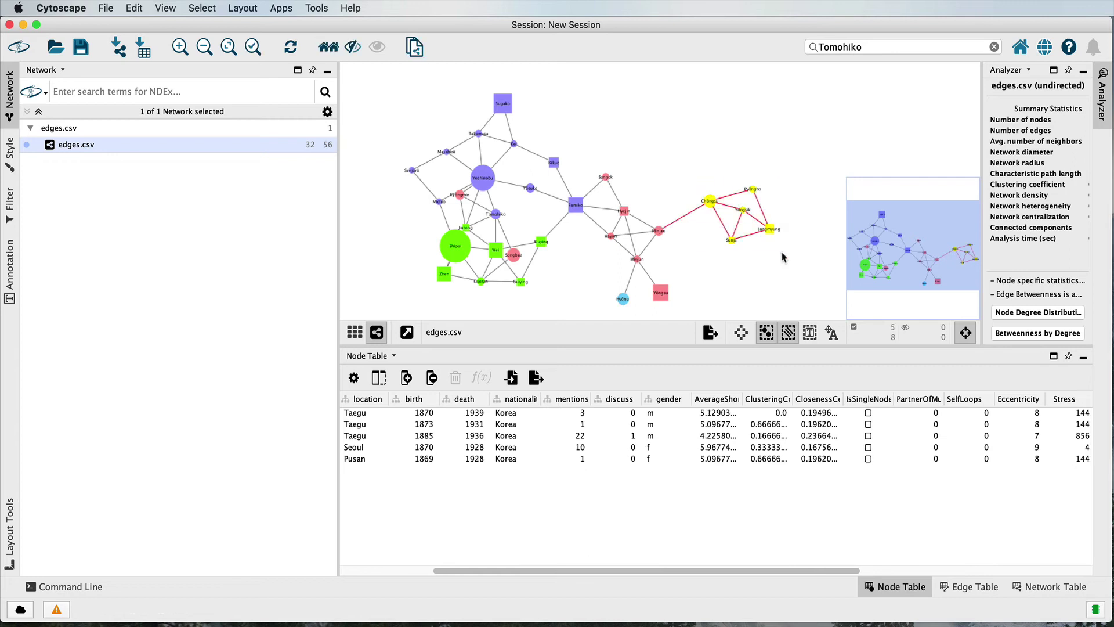
pyautogui.keyDown('shift'); pyautogui.click(683, 223); pyautogui.keyUp('shift')
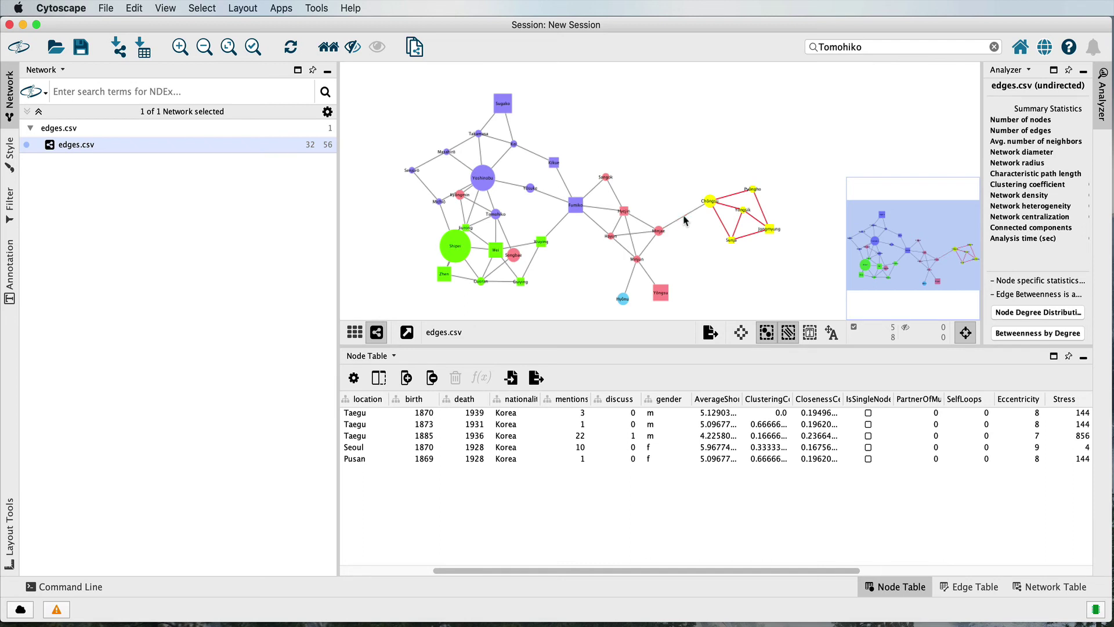
pyautogui.rightClick(715, 193)
pyautogui.moveTo(754, 259)
pyautogui.click(835, 264)
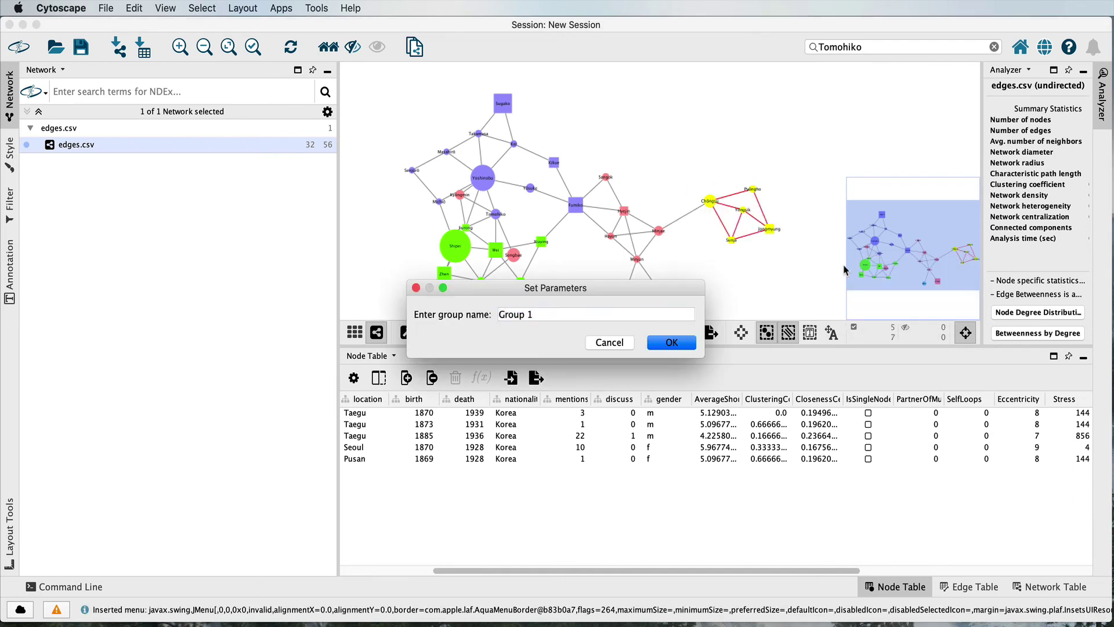
pyautogui.click(685, 342)
# Collapse Group 1 into one node, move it up-left, then expand it again
pyautogui.click(683, 175)
pyautogui.doubleClick(709, 204)
pyautogui.scroll(5, 745, 235)
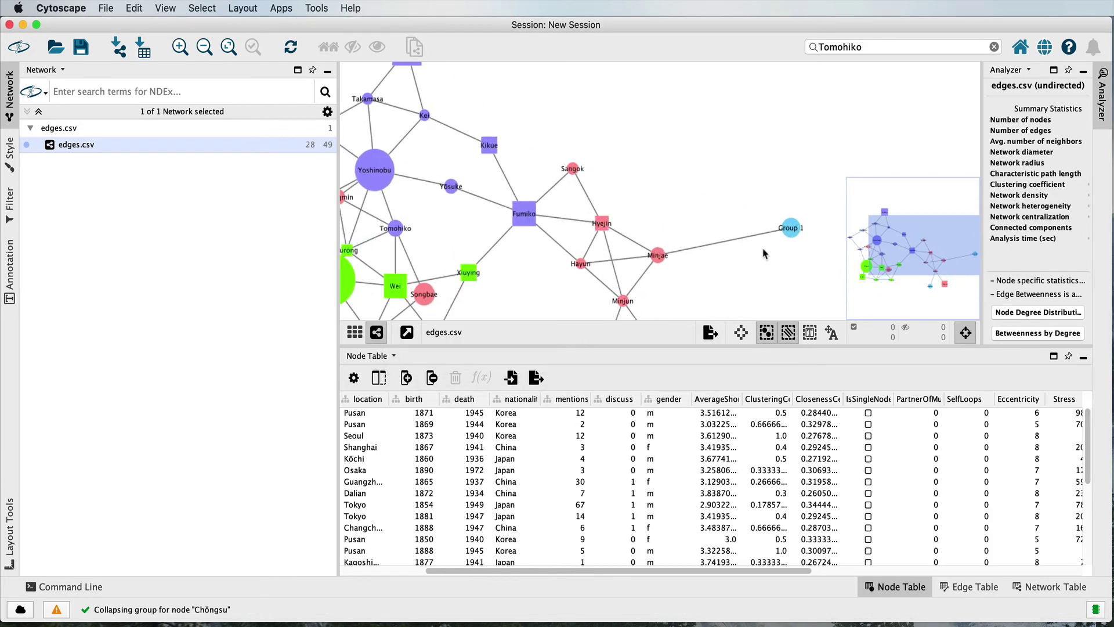
pyautogui.click(726, 220)
pyautogui.moveTo(729, 219); pyautogui.dragTo(699, 164)
pyautogui.doubleClick(701, 167)
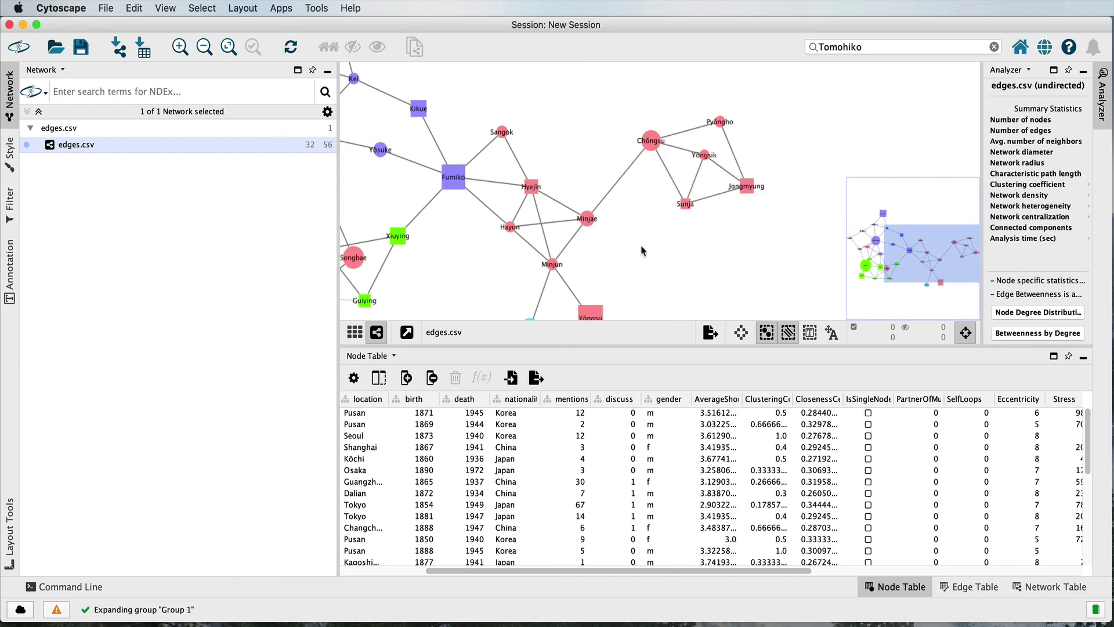
# Collapse and re-expand Group 1 once more, leaving its five nodes visible
pyautogui.scroll(-4, 725, 232)
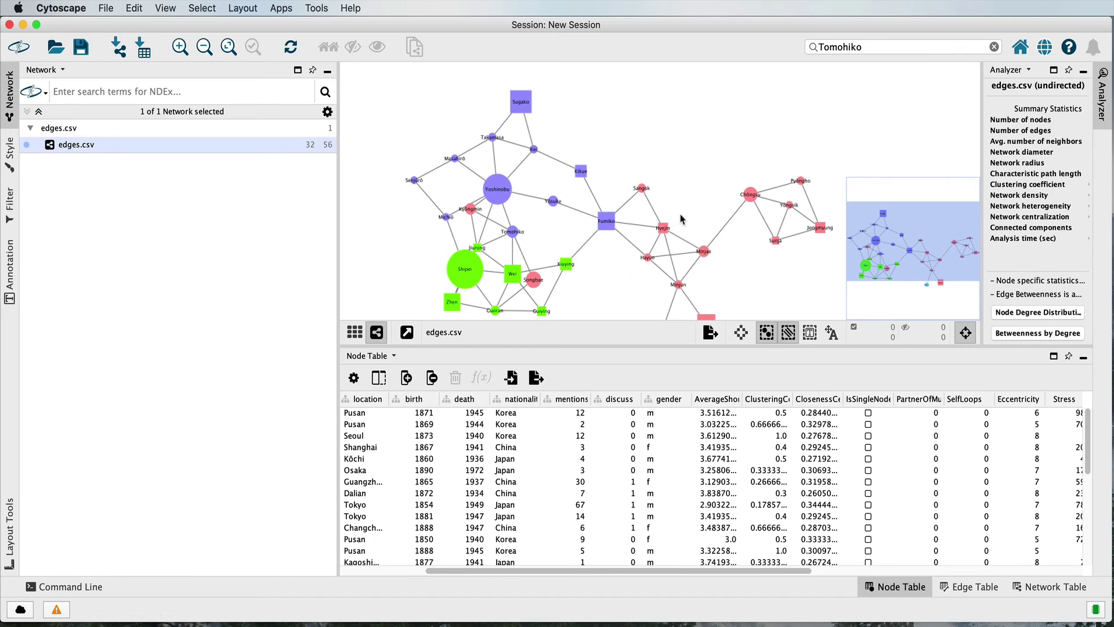
pyautogui.moveTo(704, 221); pyautogui.dragTo(671, 204)
pyautogui.click(717, 180)
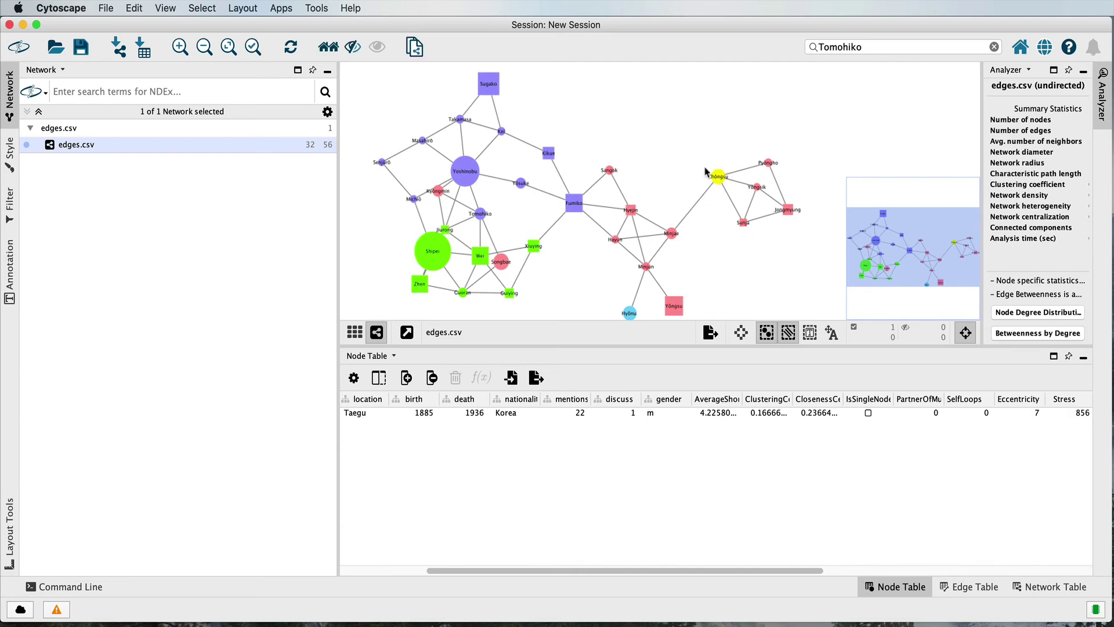
pyautogui.doubleClick(757, 188)
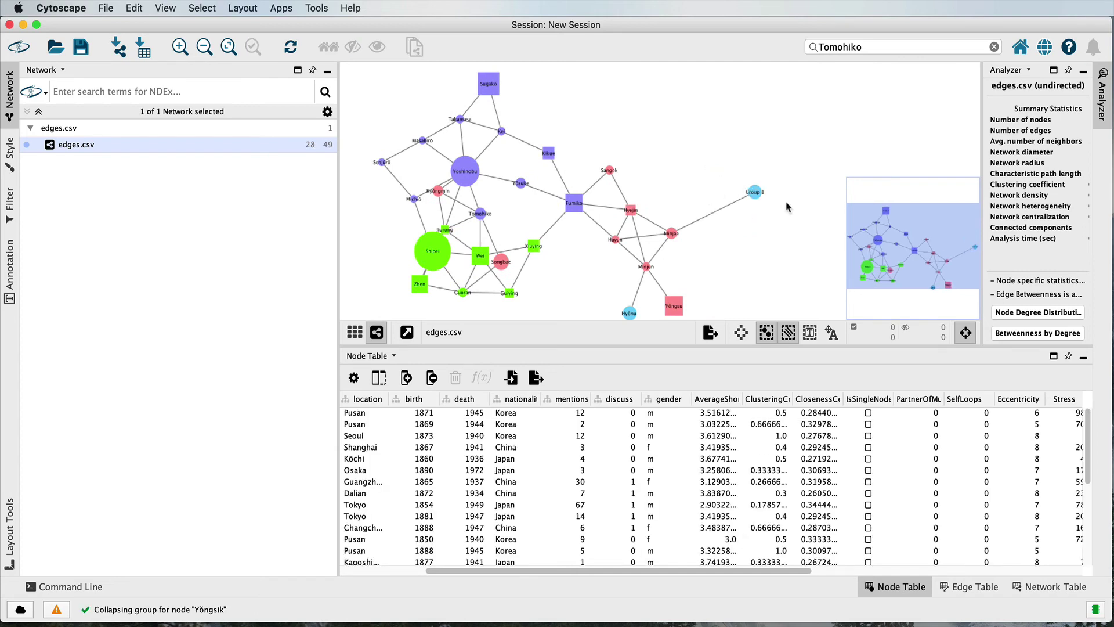
pyautogui.doubleClick(753, 195)
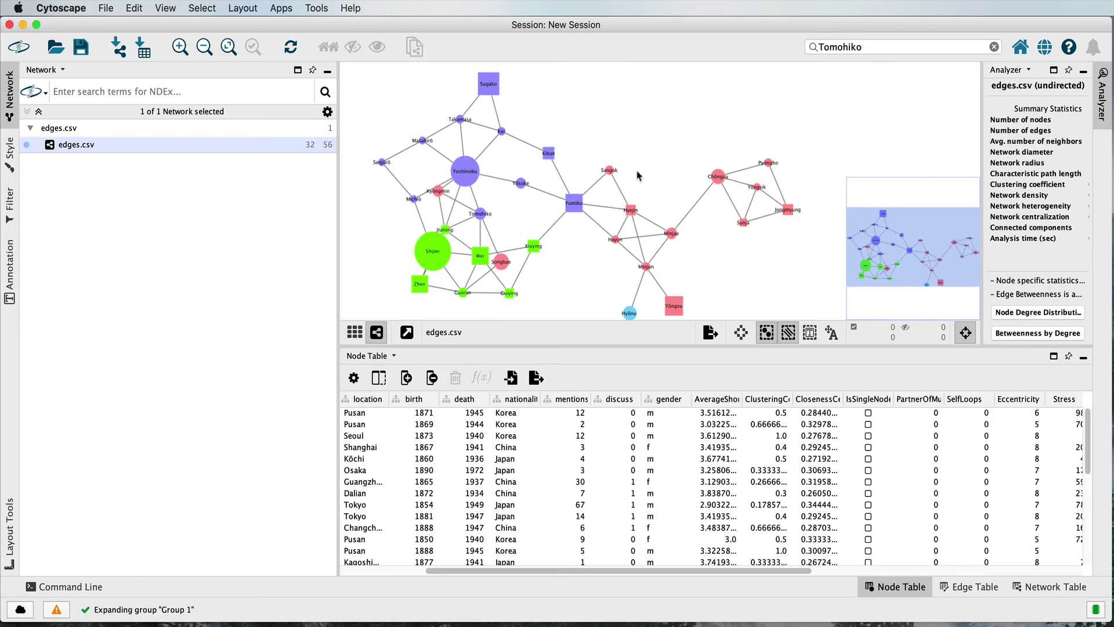
pyautogui.moveTo(714, 142); pyautogui.dragTo(709, 138)
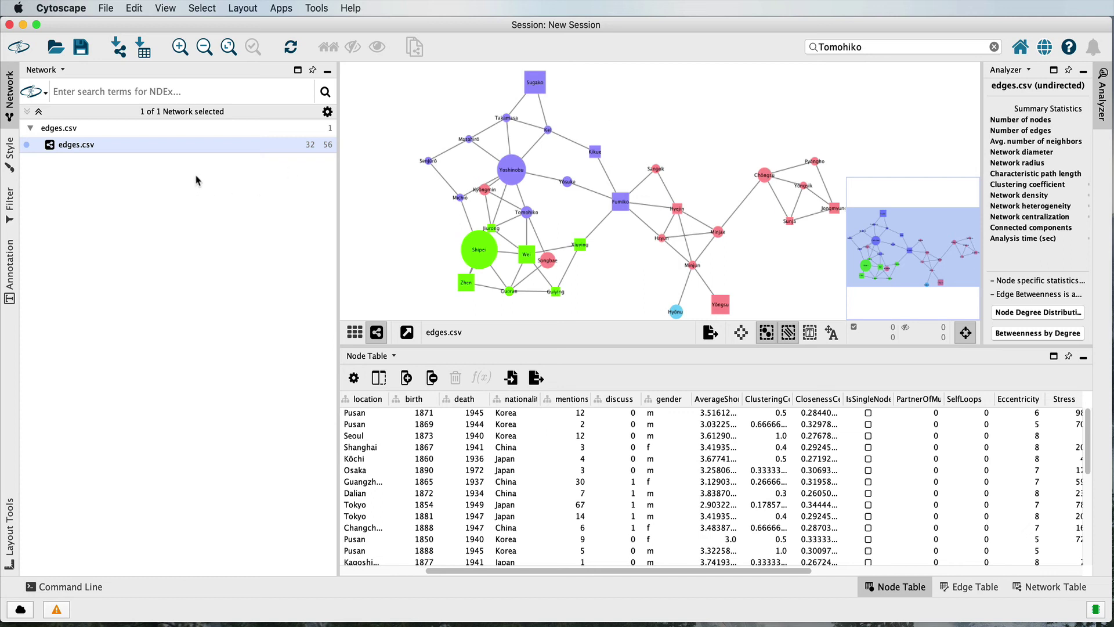
# Try the Curved style from the style gallery, then switch back to the default style
pyautogui.click(10, 150)
pyautogui.click(258, 91)
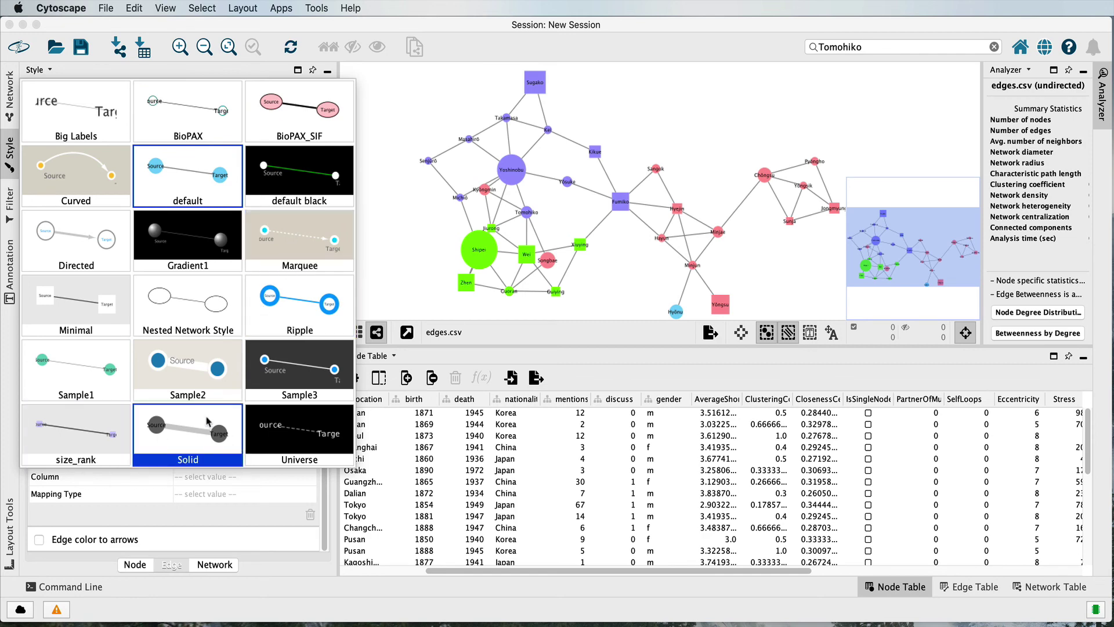
pyautogui.click(79, 180)
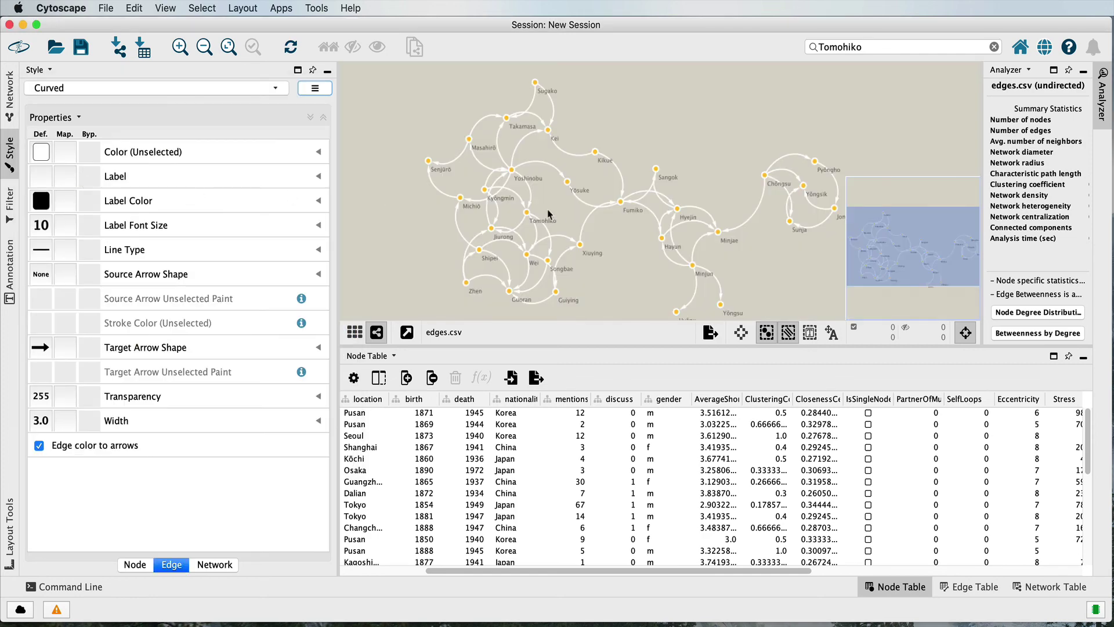
pyautogui.scroll(-3, 552, 217)
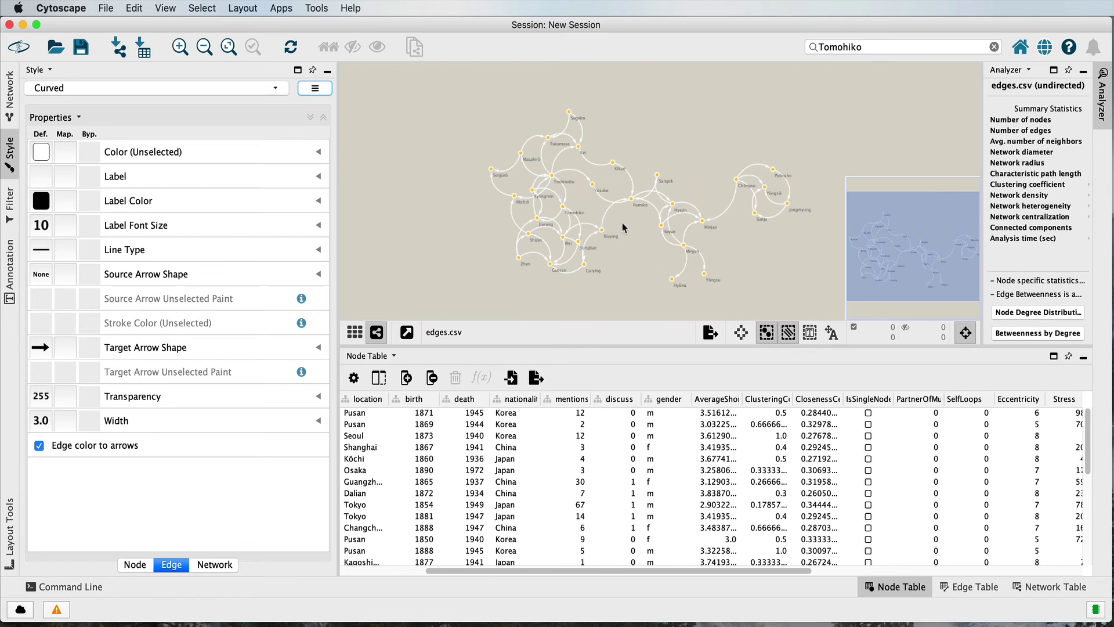
pyautogui.scroll(3, 625, 229)
pyautogui.scroll(3, 625, 231)
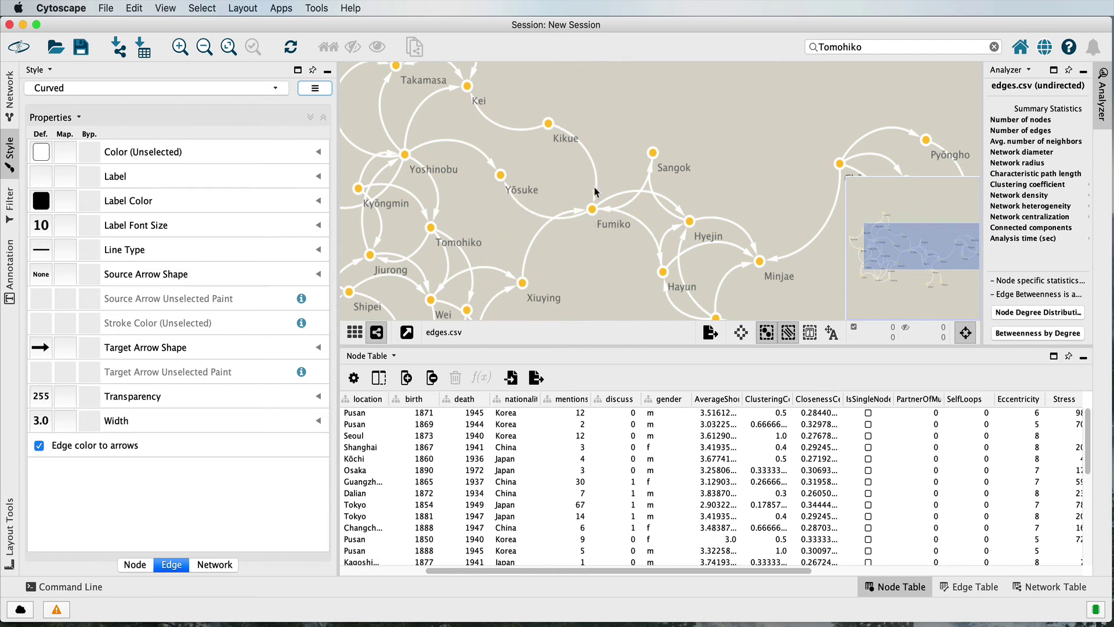
pyautogui.click(100, 90)
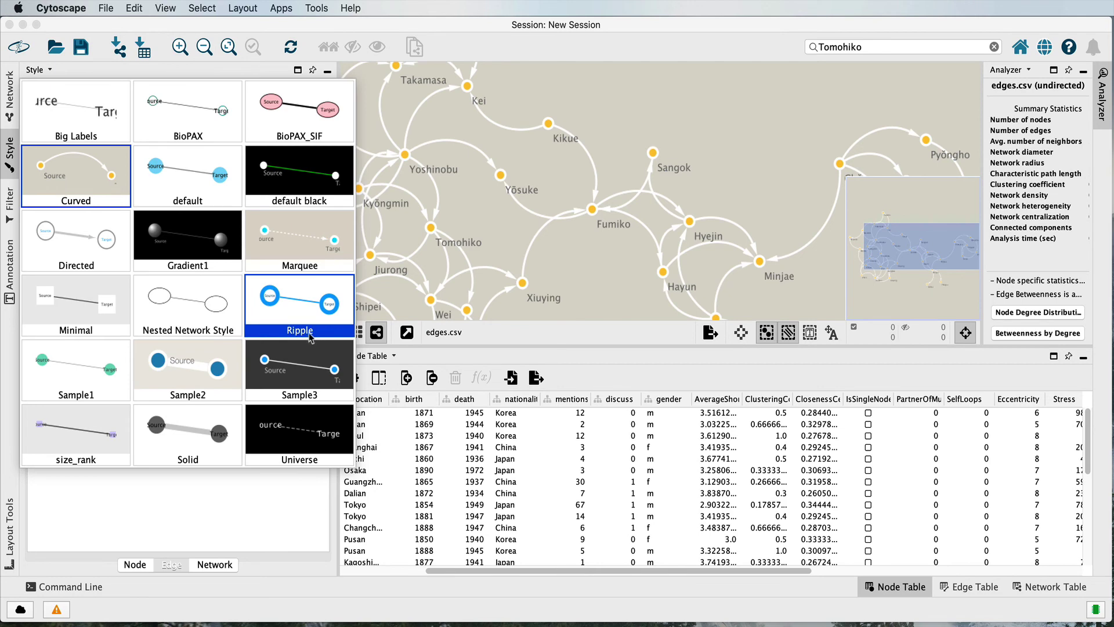
pyautogui.click(205, 181)
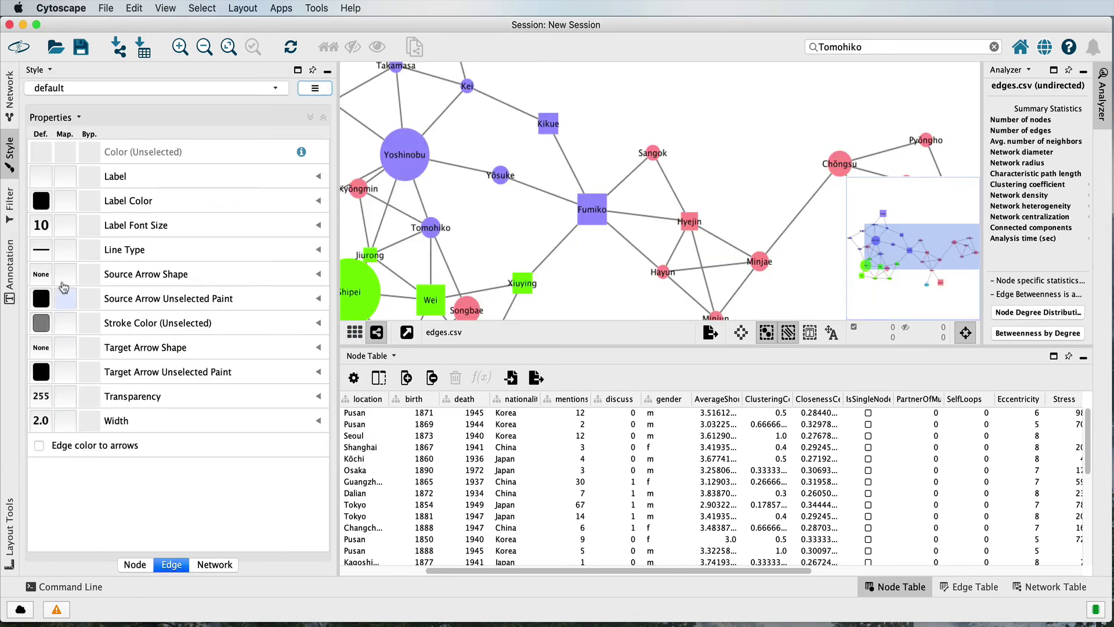
pyautogui.click(41, 274)
pyautogui.scroll(5, 113, 358)
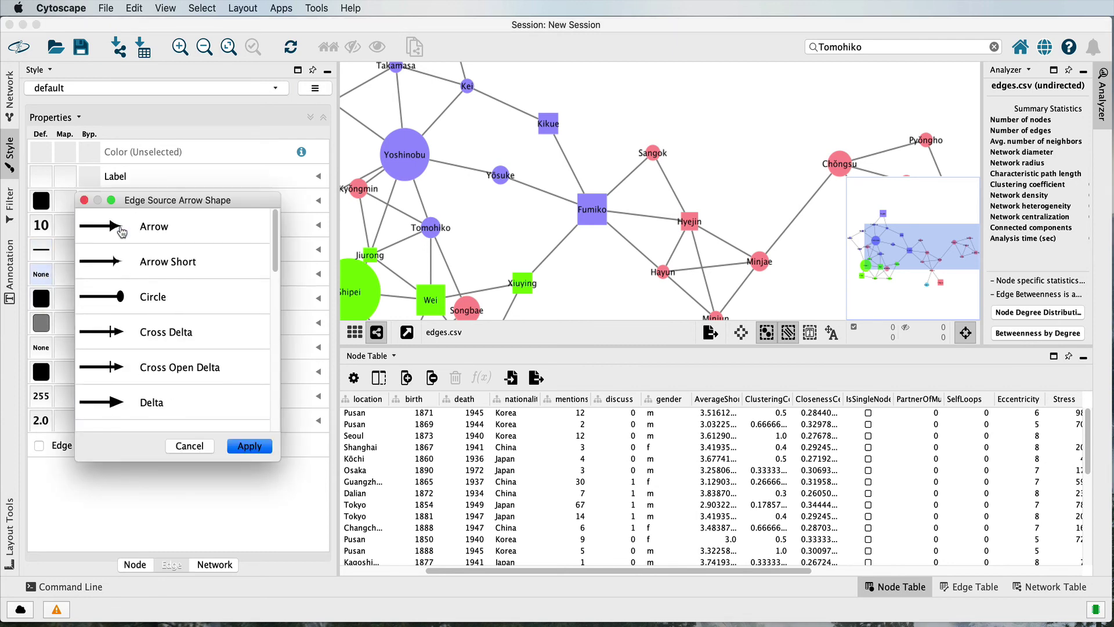
pyautogui.click(124, 232)
pyautogui.click(249, 446)
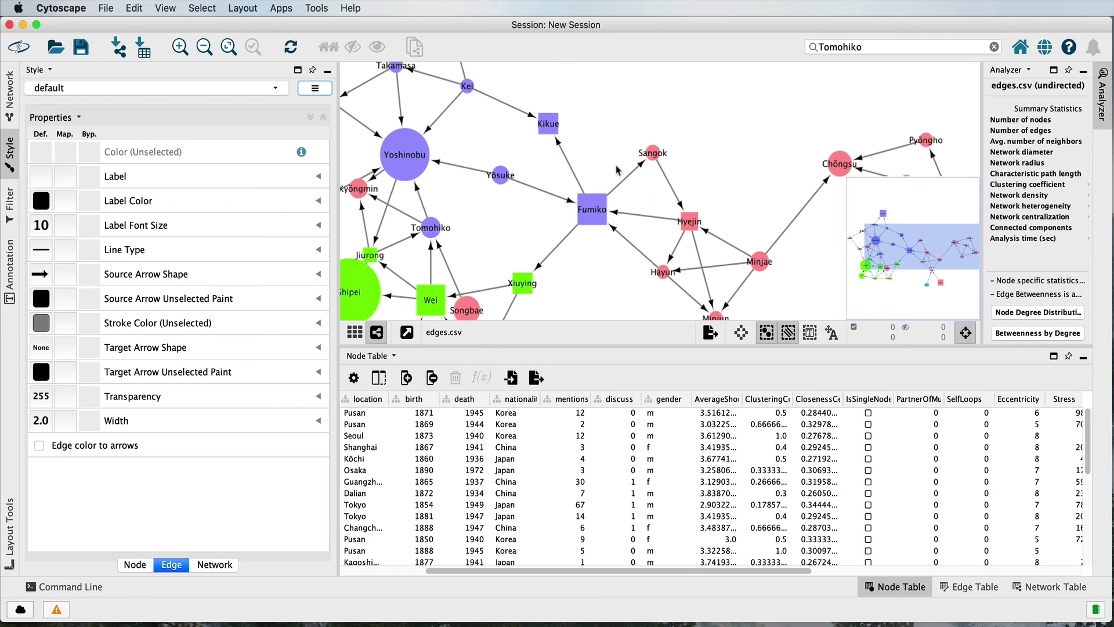
pyautogui.click(41, 275)
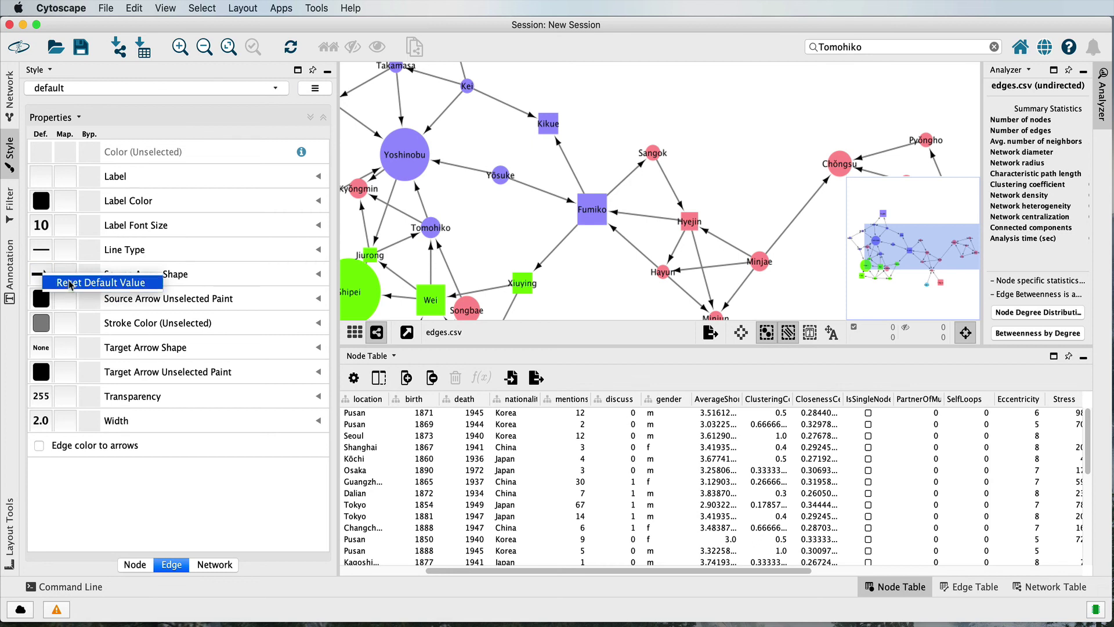
pyautogui.moveTo(398, 225); pyautogui.dragTo(357, 221)
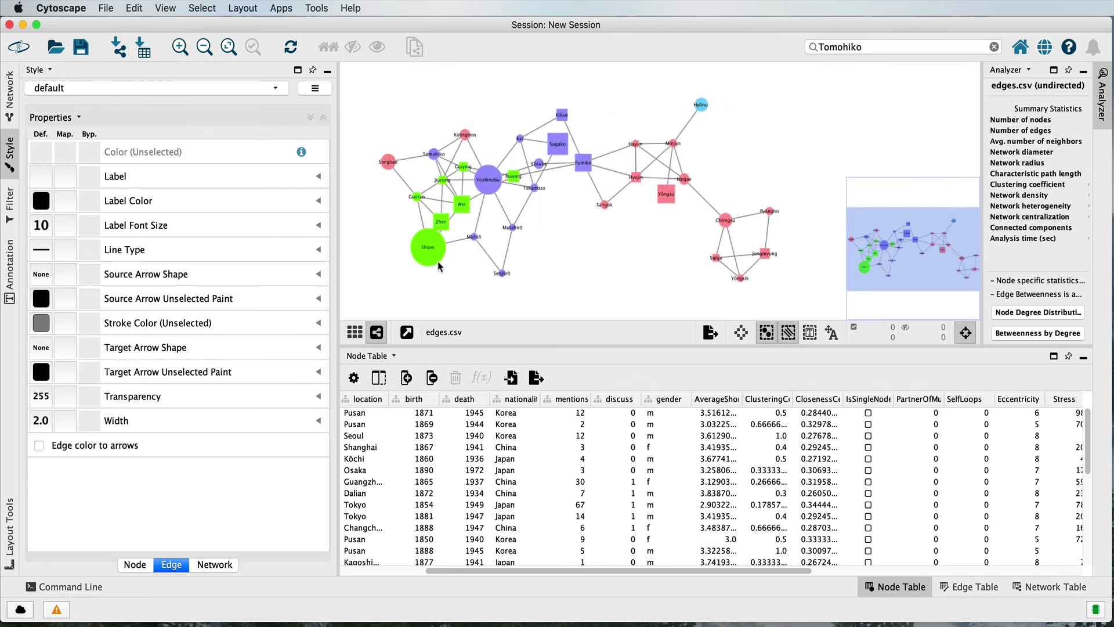
# Export the network to an image file in PNG format
pyautogui.click(106, 9)
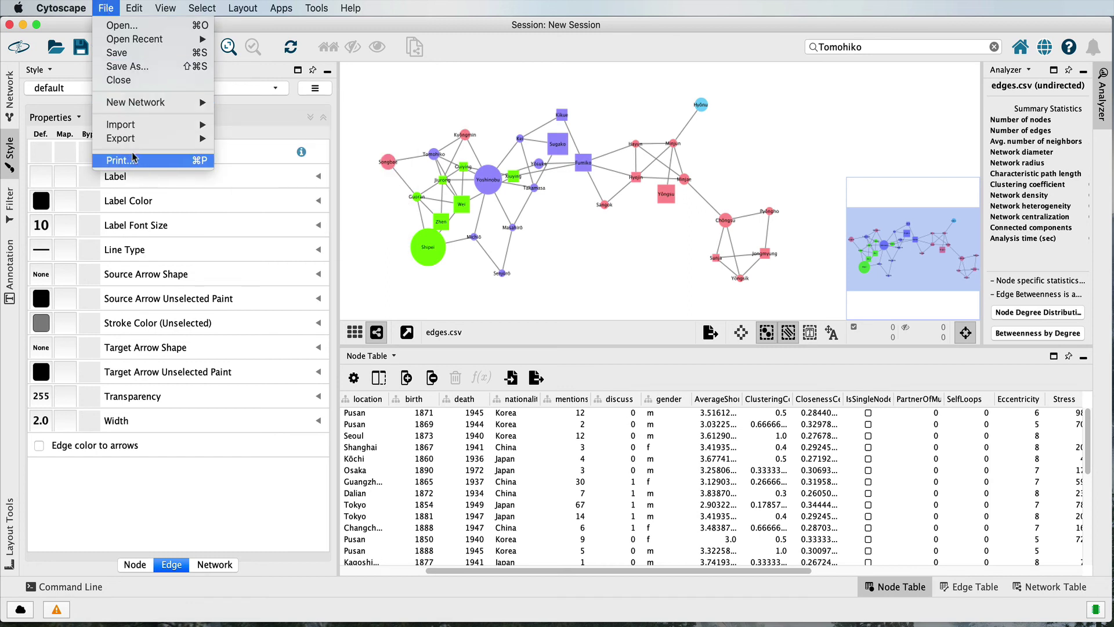
pyautogui.moveTo(132, 142)
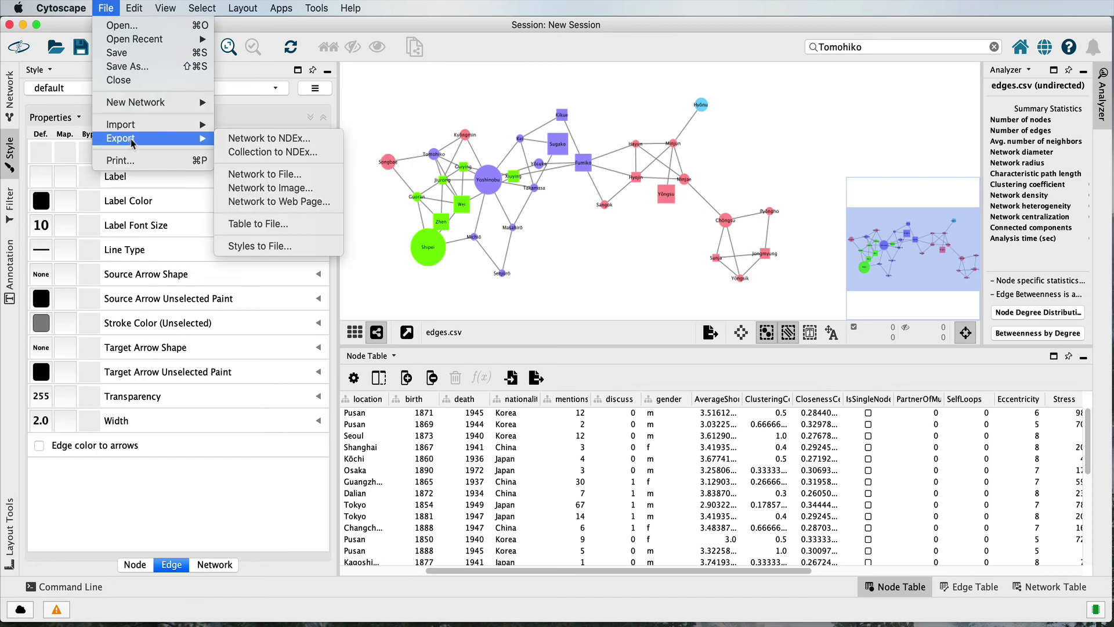
pyautogui.click(256, 189)
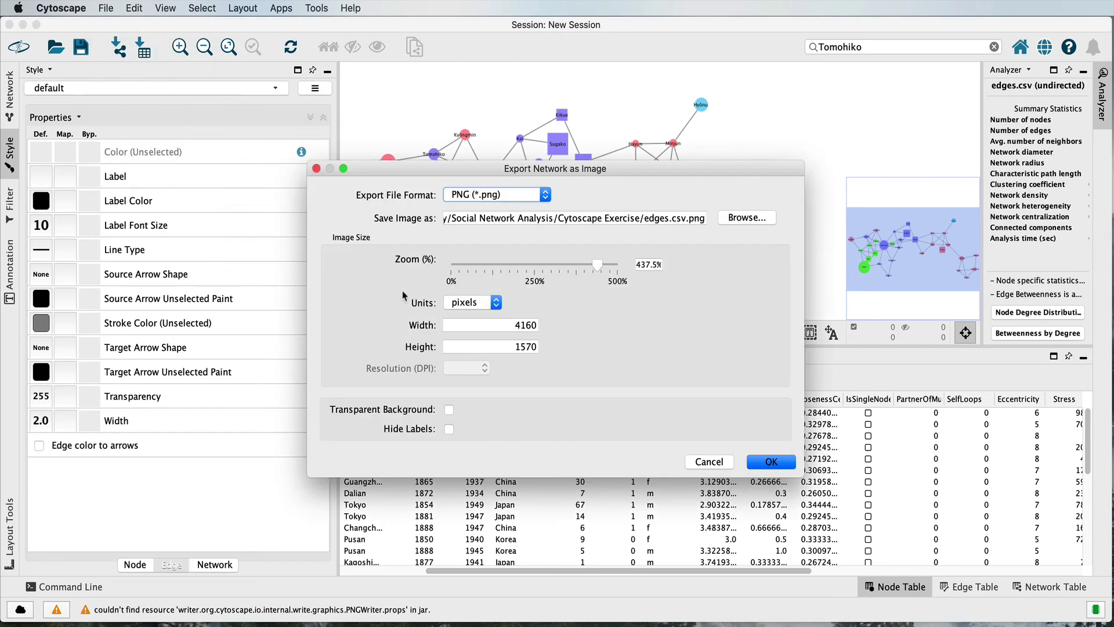
pyautogui.click(486, 198)
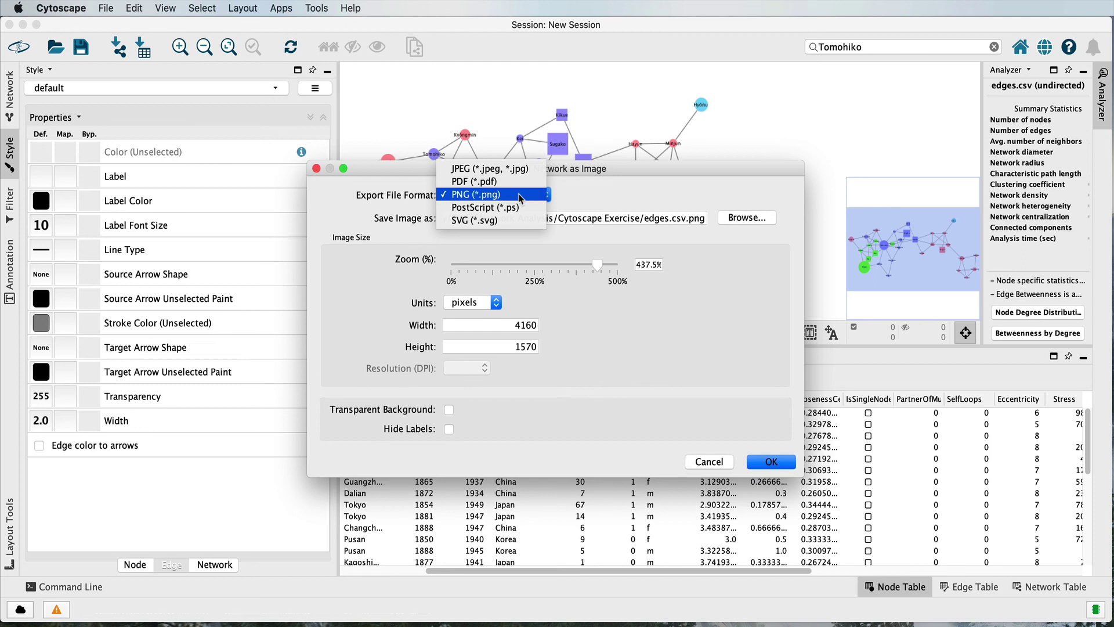
pyautogui.click(521, 196)
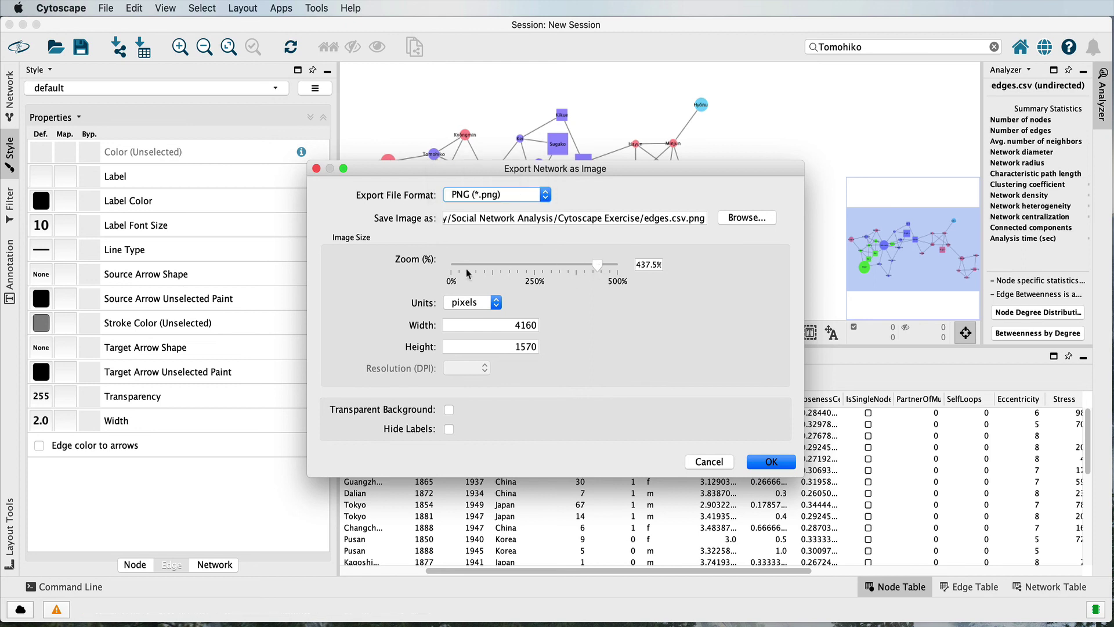
pyautogui.click(771, 462)
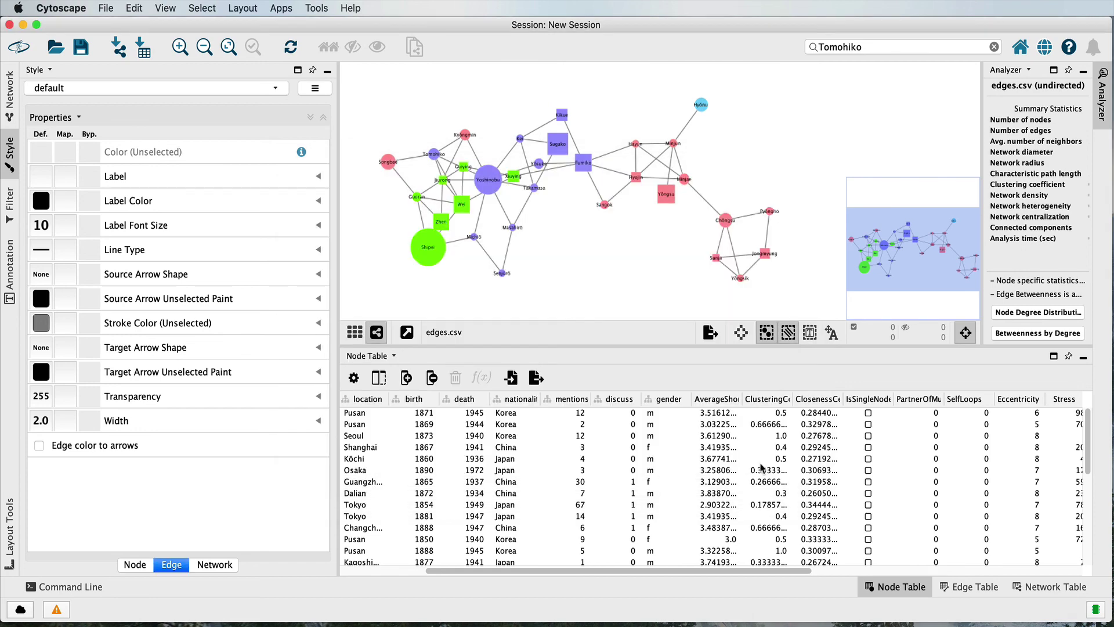
# Preview edges.csv.png in Finder with Quick Look, then return to Cytoscape
pyautogui.press('super+Tab')
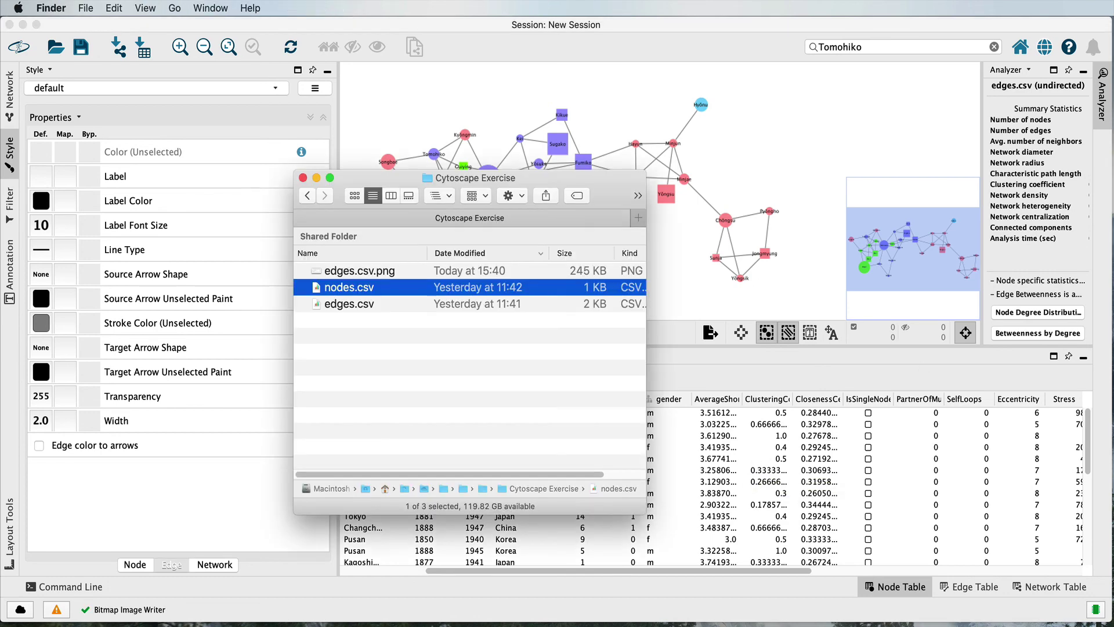
pyautogui.click(340, 272)
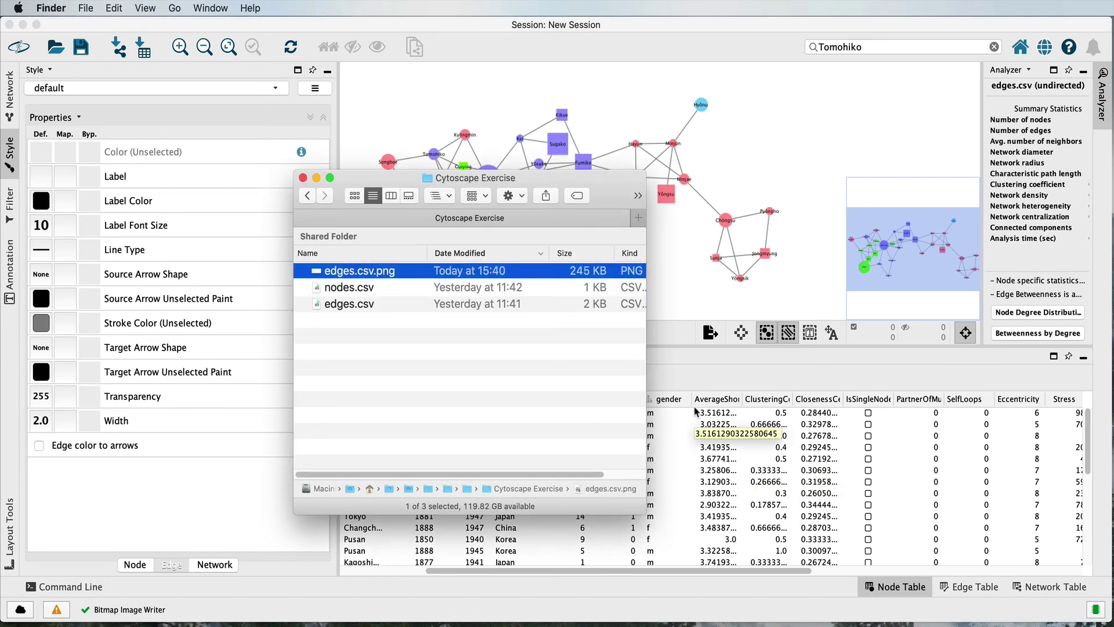
pyautogui.press('space')
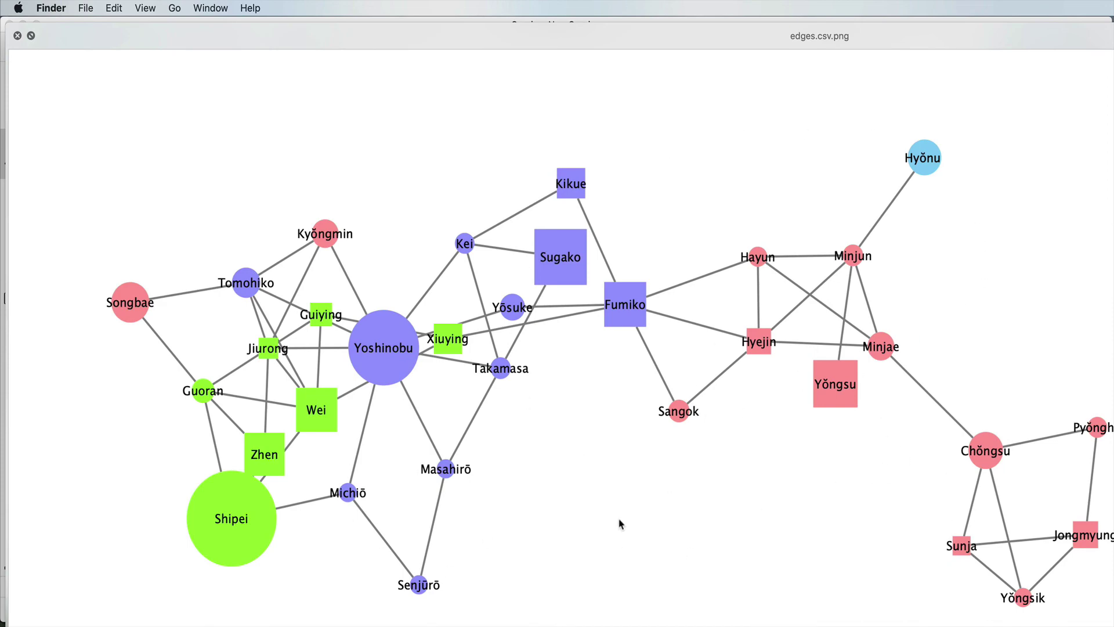
pyautogui.press('space')
pyautogui.press('super+Tab')
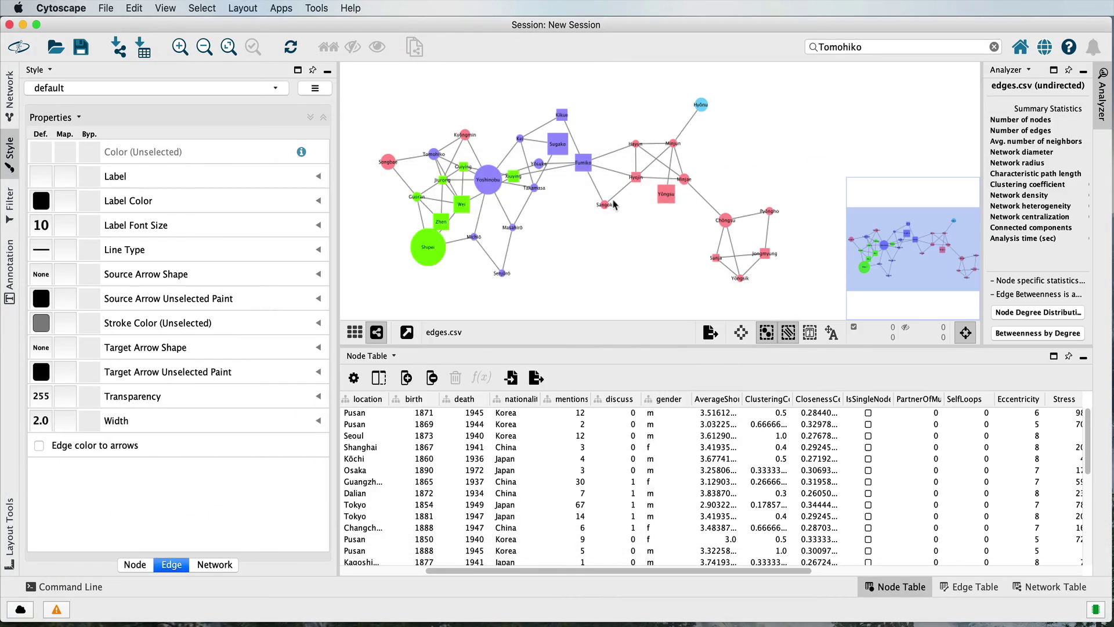
# Zoom in and re-export the close-up view, overwriting edges.csv.png
pyautogui.scroll(10, 595, 241)
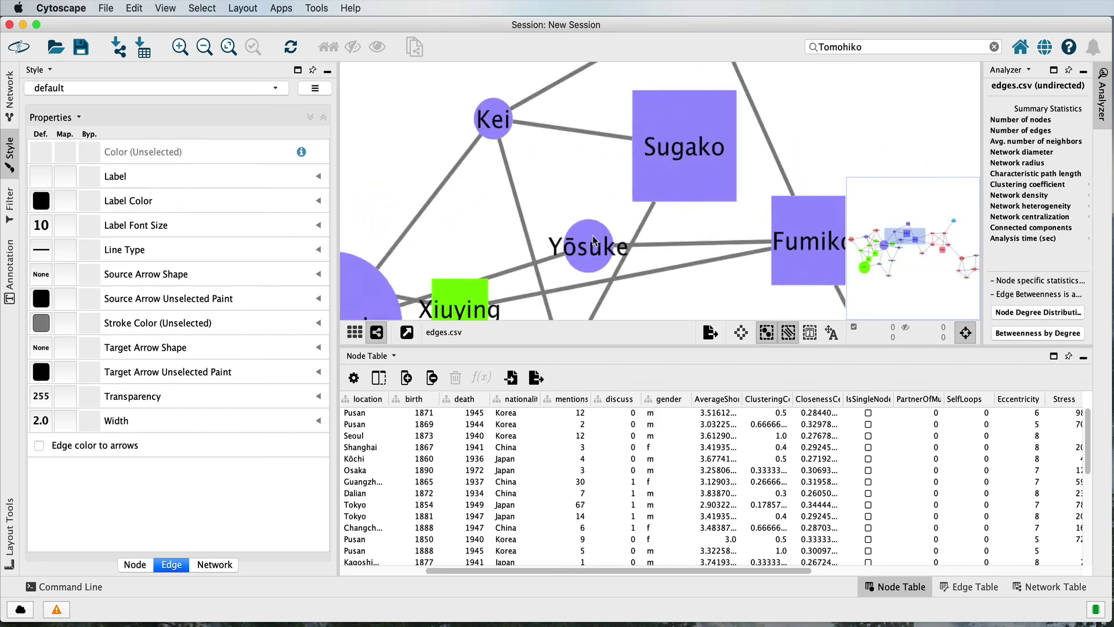
pyautogui.click(106, 8)
pyautogui.moveTo(119, 125)
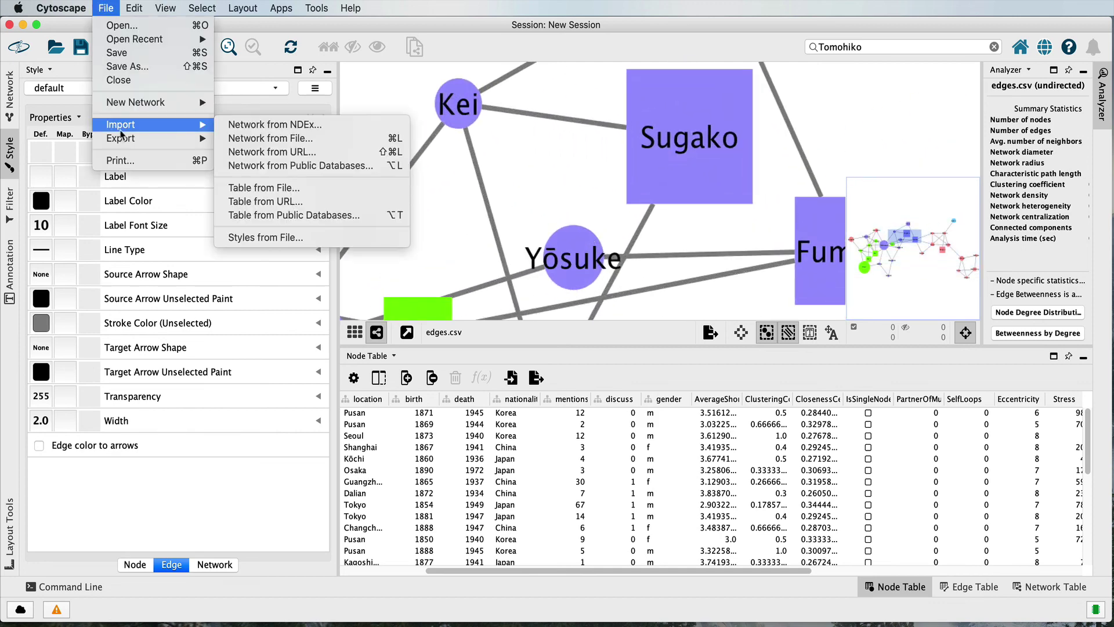
pyautogui.click(264, 187)
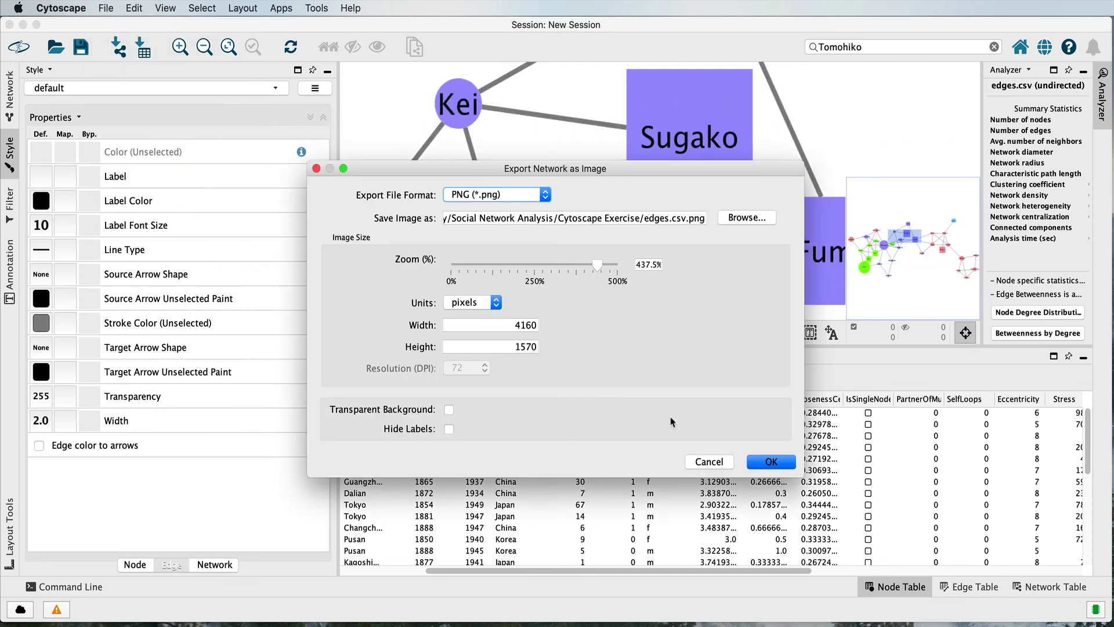
pyautogui.click(772, 462)
pyautogui.click(988, 554)
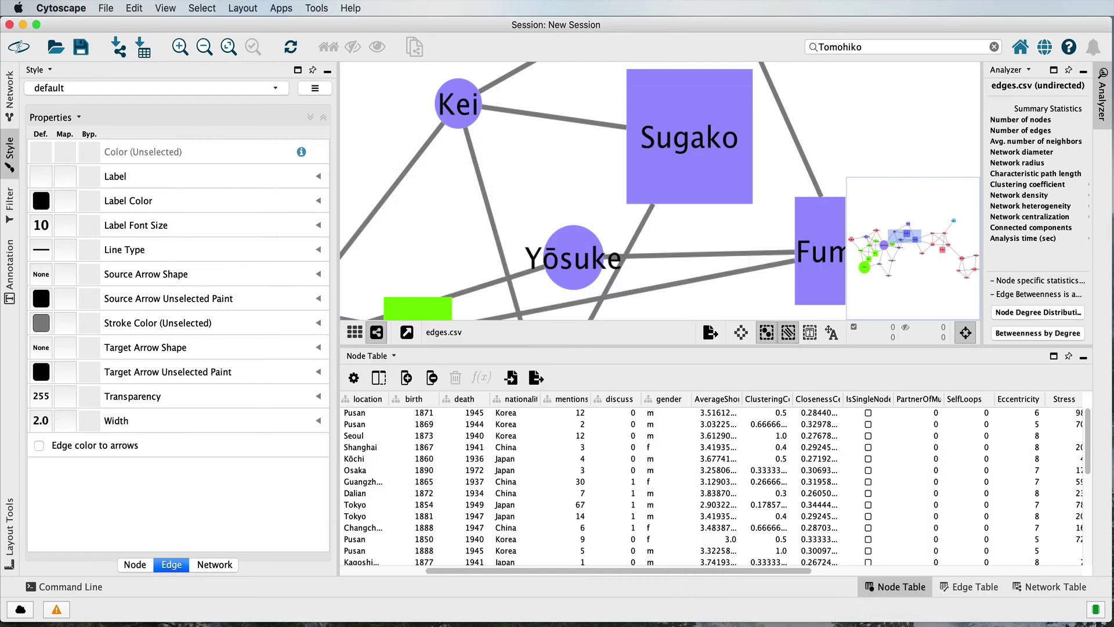
# Preview the new close-up edges.csv.png in Quick Look and return to the network
pyautogui.press('space')
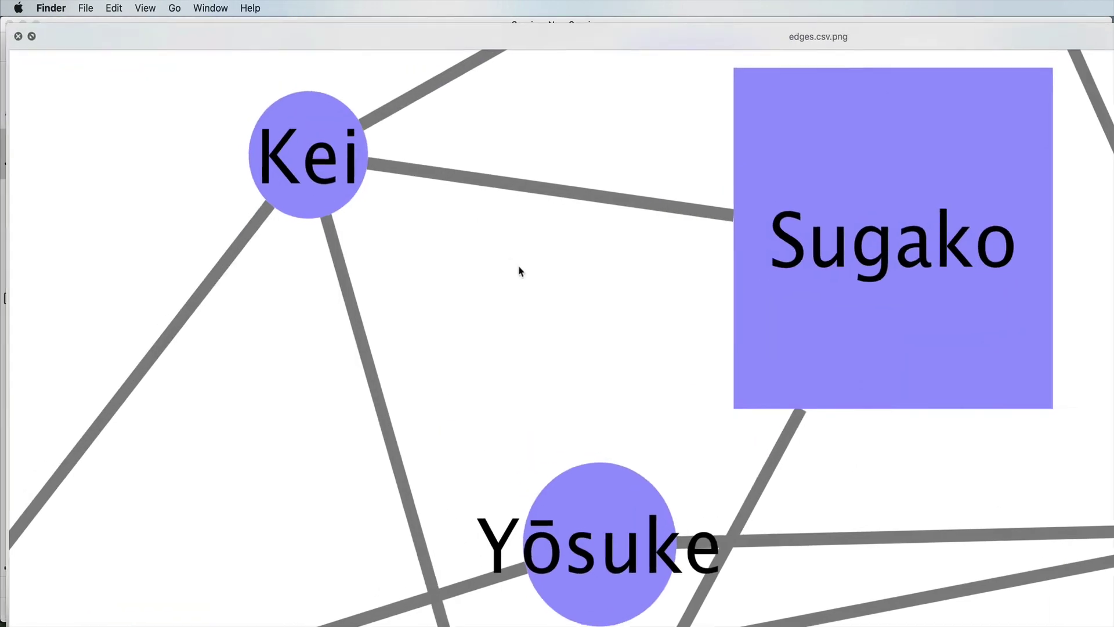
pyautogui.press('space')
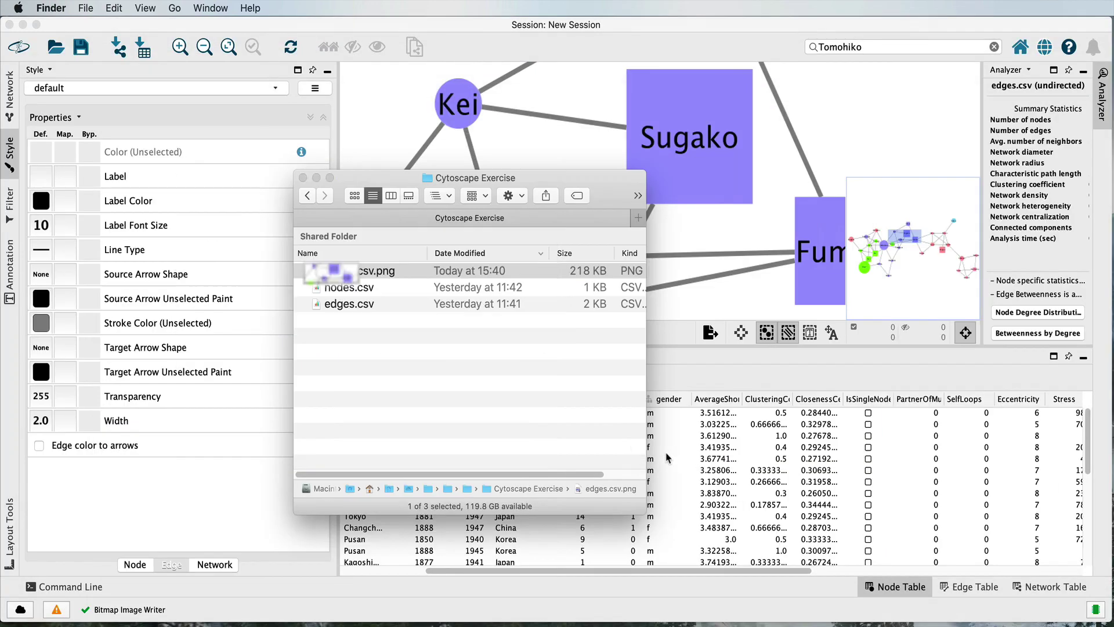
pyautogui.click(361, 119)
pyautogui.scroll(-10, 477, 204)
# Drag Yoshinobu to the top of the graph, undoing a later downward move
pyautogui.moveTo(604, 213); pyautogui.dragTo(605, 112)
pyautogui.moveTo(493, 134); pyautogui.dragTo(422, 110)
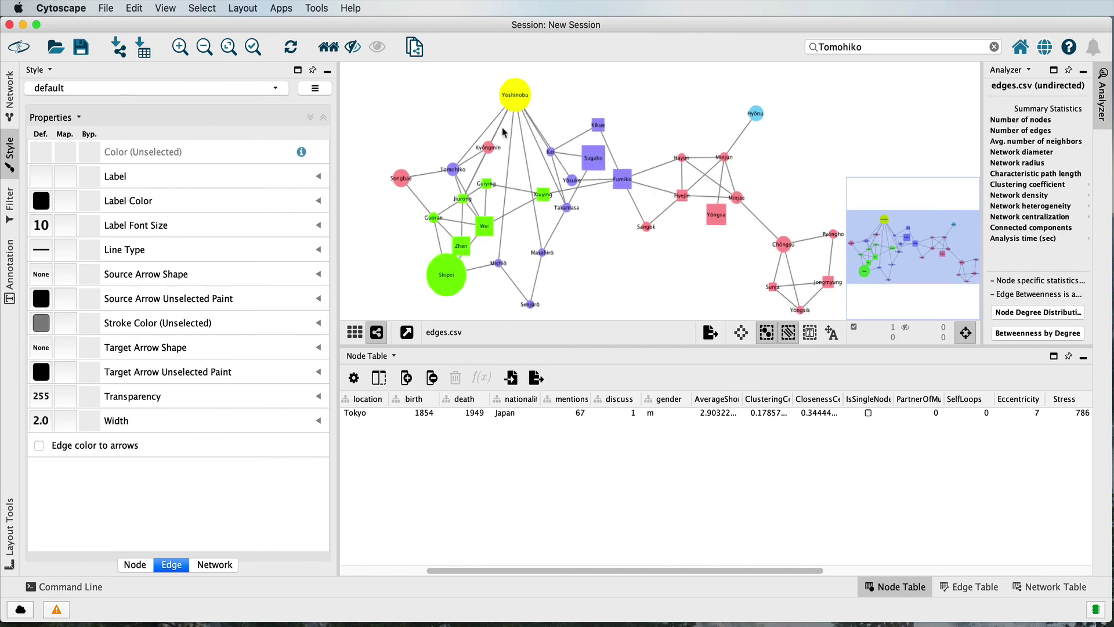
pyautogui.moveTo(515, 102); pyautogui.dragTo(596, 268)
pyautogui.press('super+z')
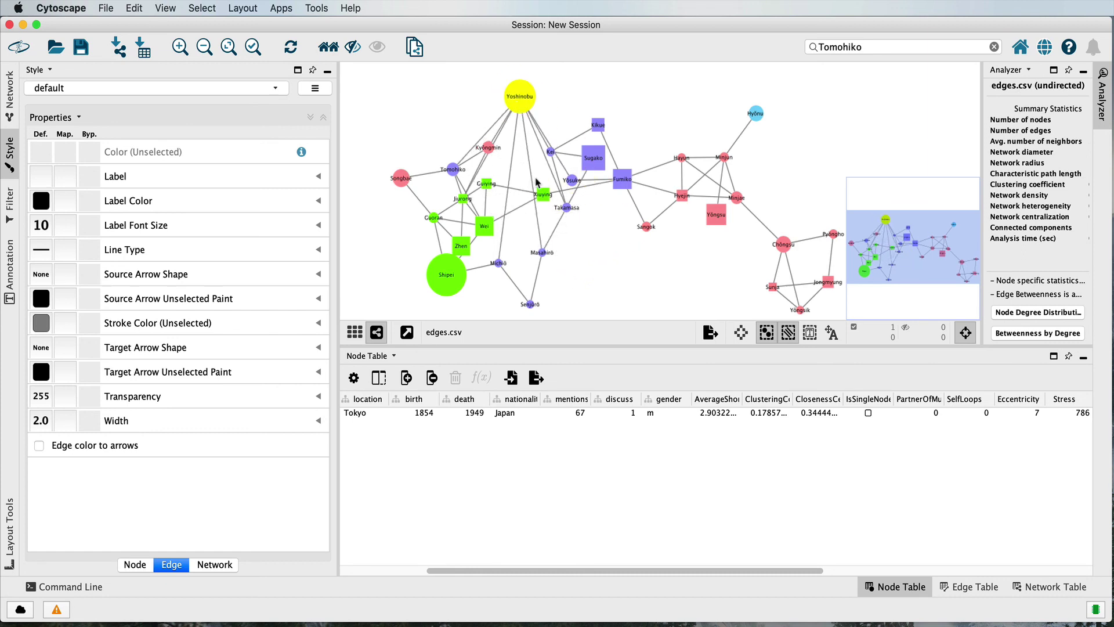